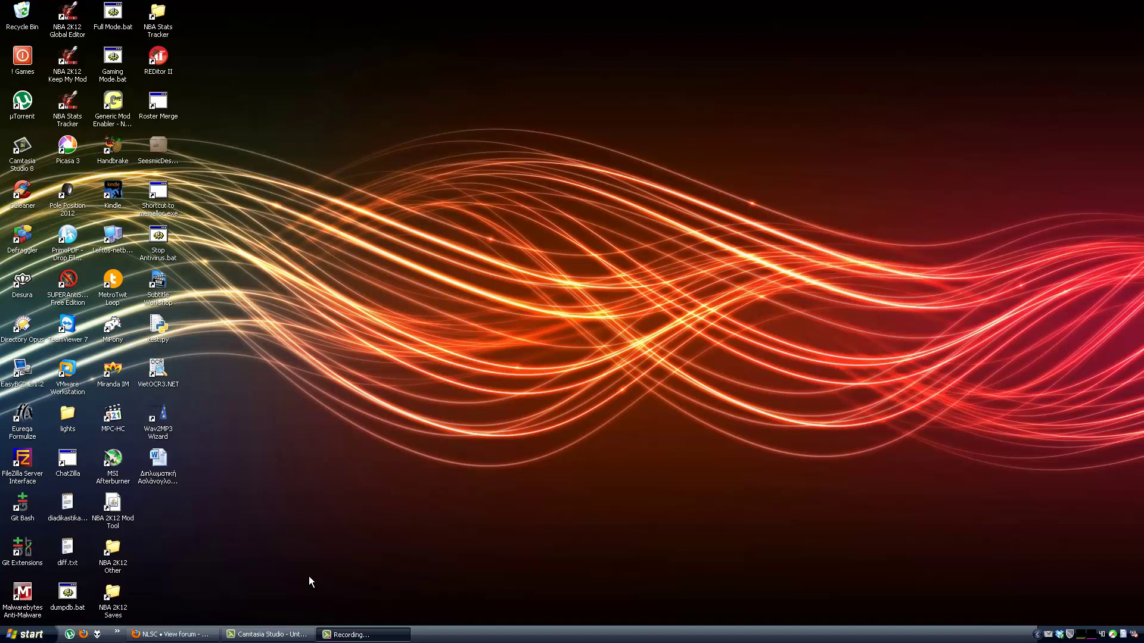
Launch REDitor II and open the roster file Albys RR6 playoffs.ROS from the Saves folder.
left_click(162, 71)
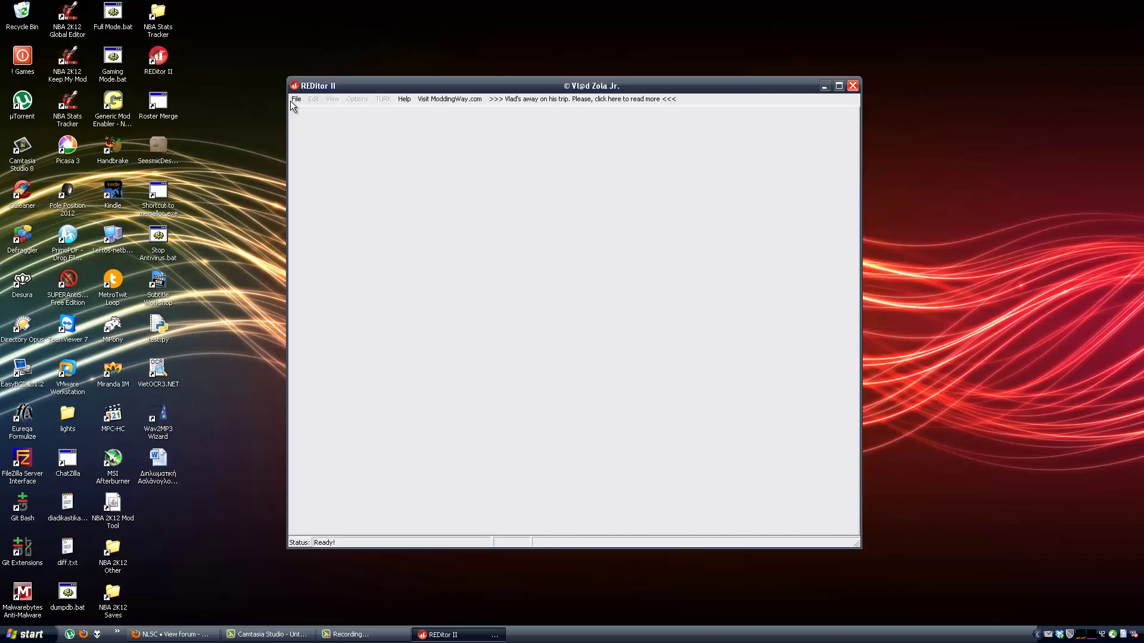
left_click(296, 99)
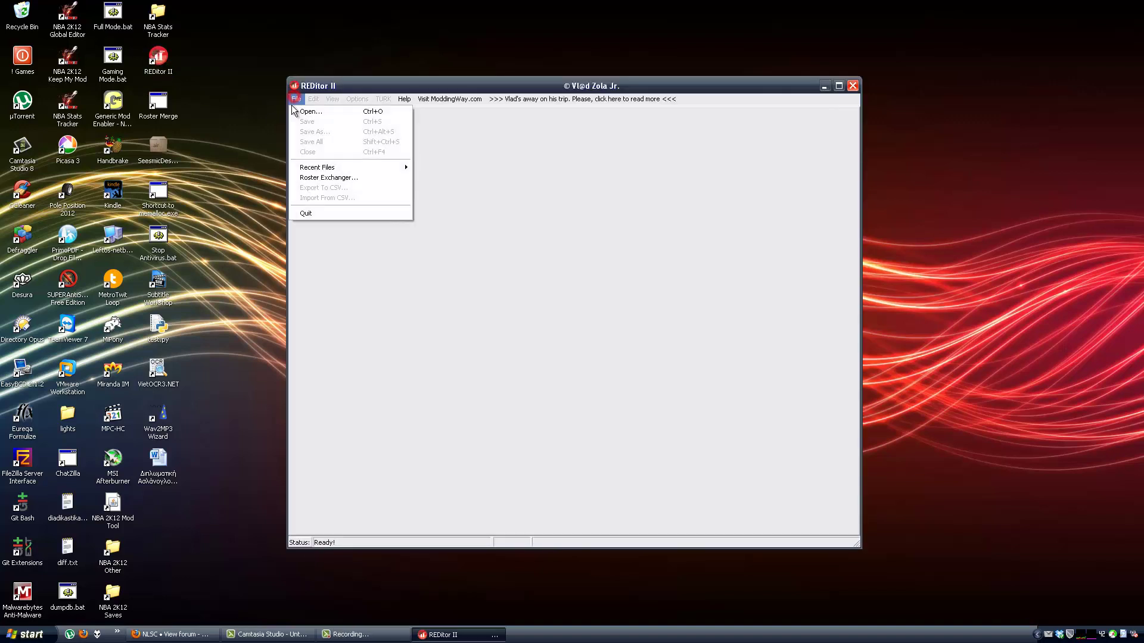
left_click(298, 111)
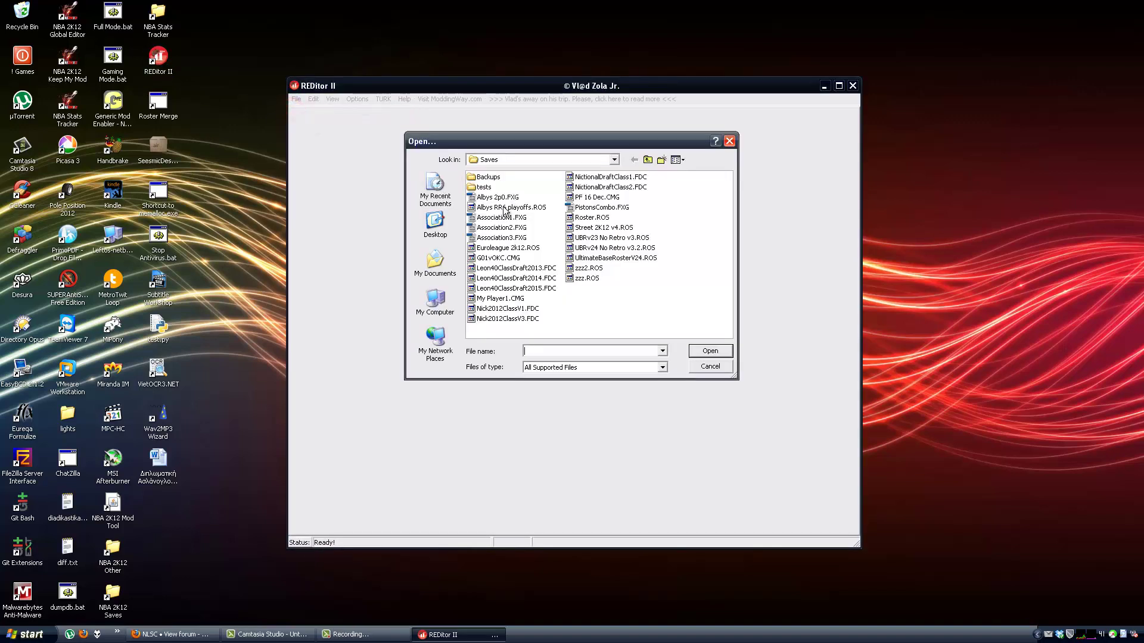
double_click(503, 206)
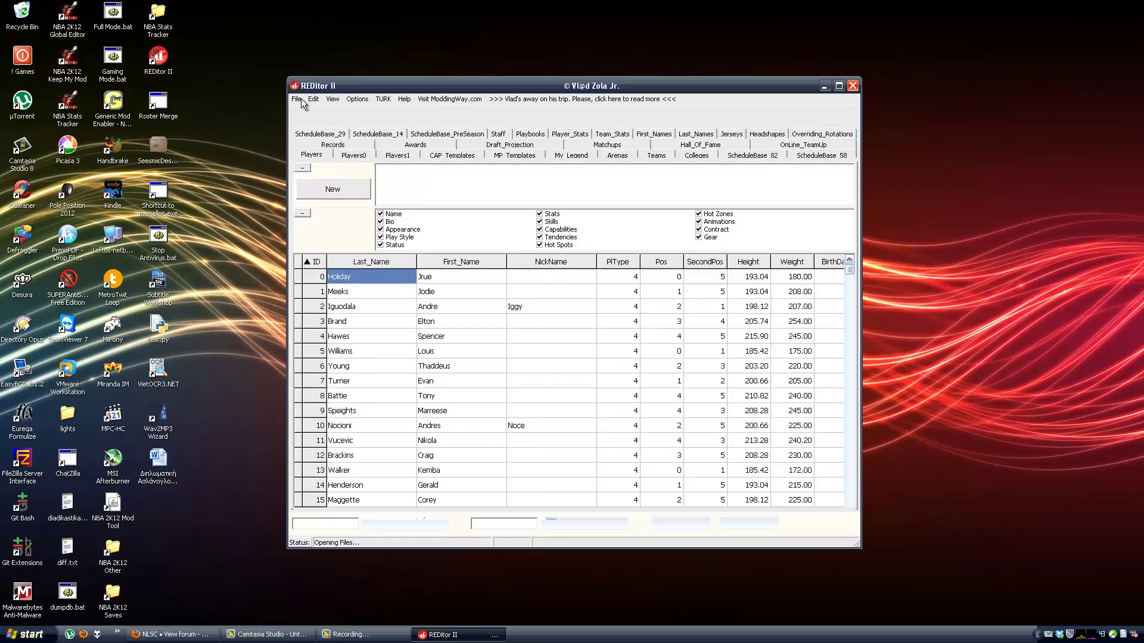
left_click(300, 100)
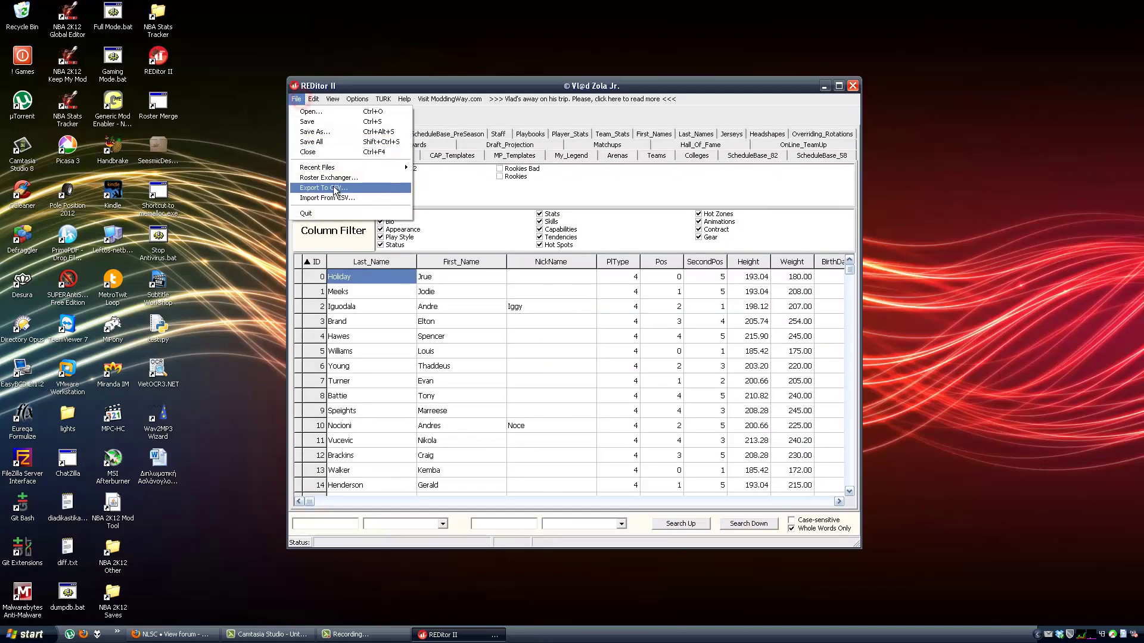
left_click(296, 102)
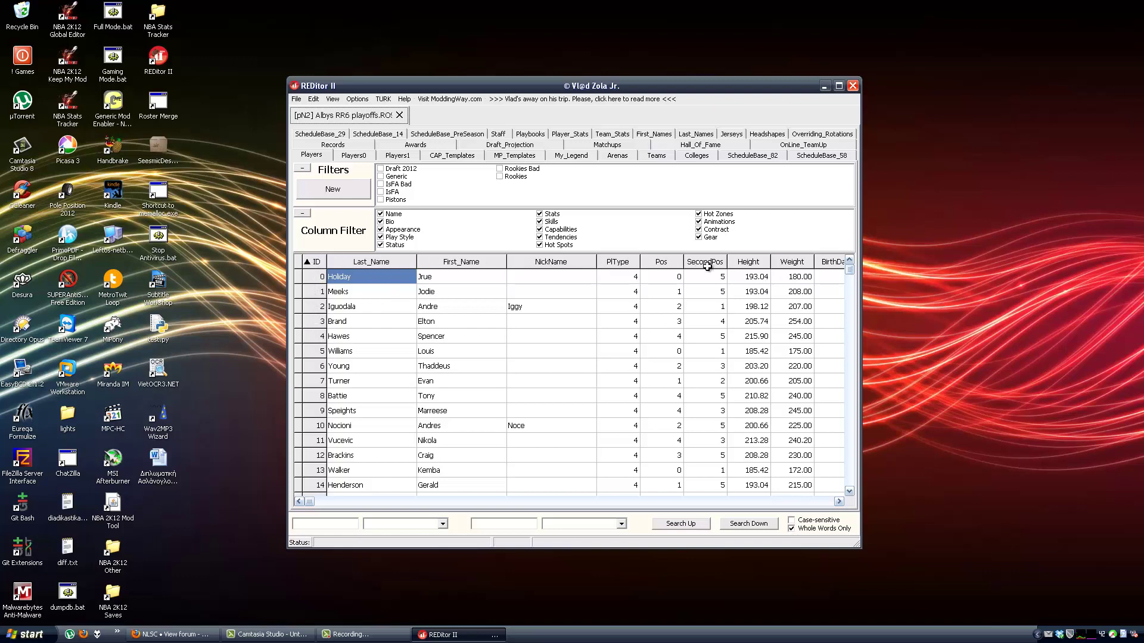
left_click(371, 284)
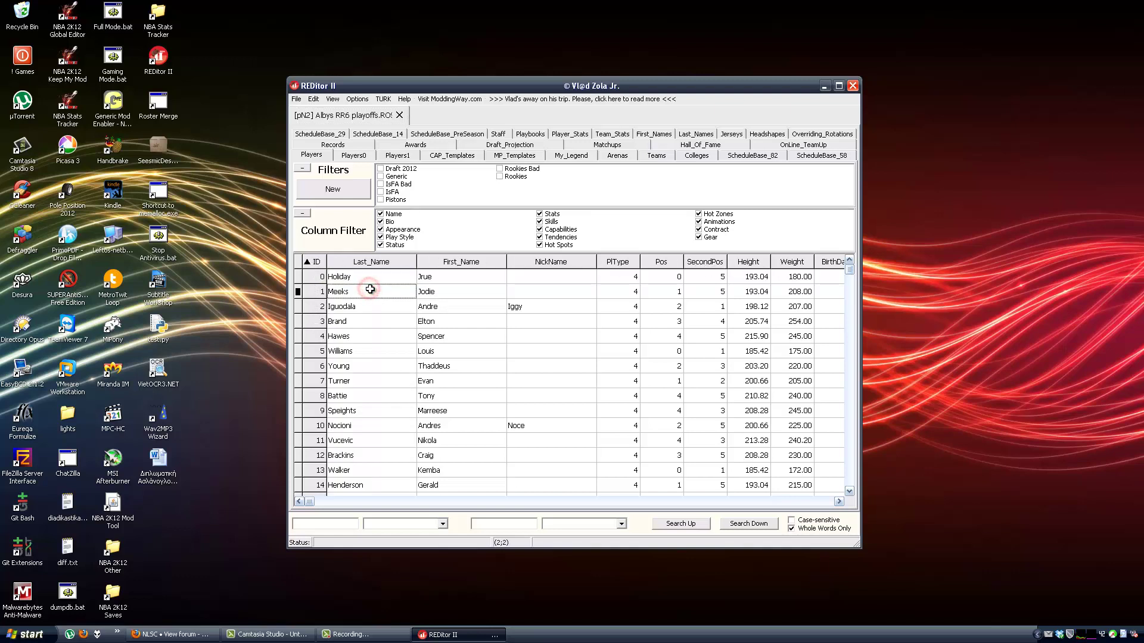
Export the whole Albys RR6 playoffs roster to CSV in the Albys v6 folder under My Documents\!testcsv.
left_click(296, 99)
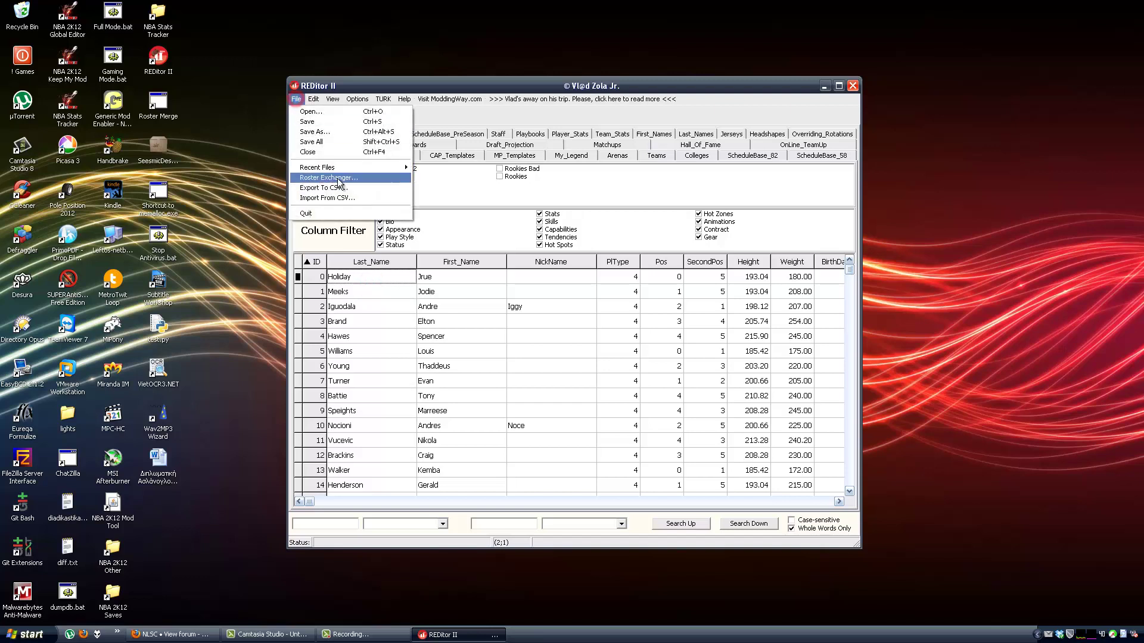
left_click(337, 189)
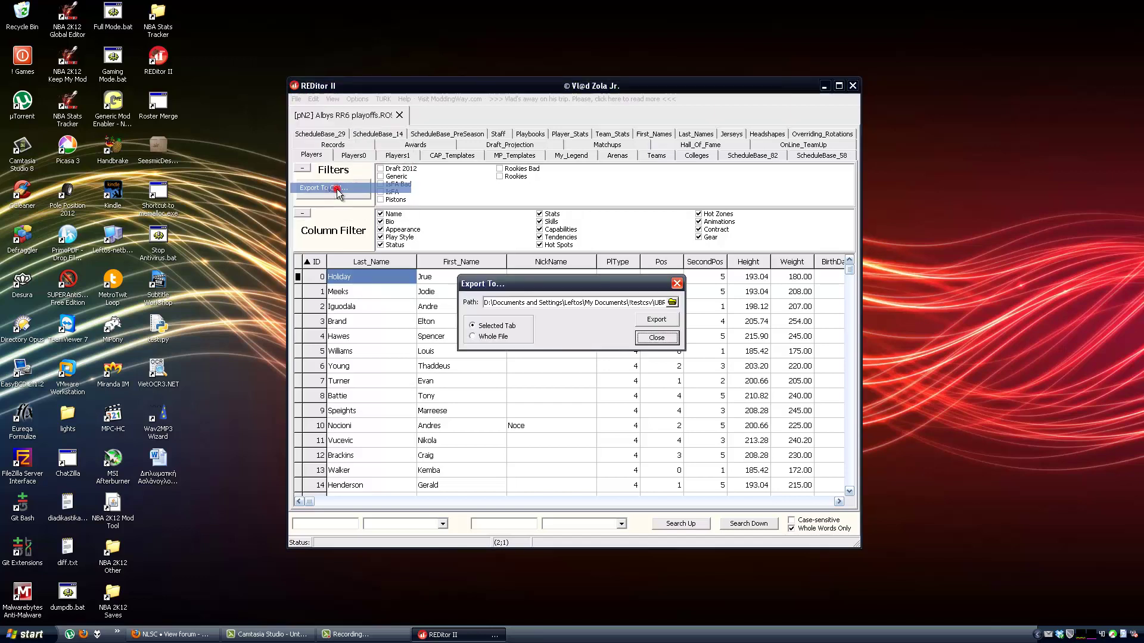
left_click(671, 299)
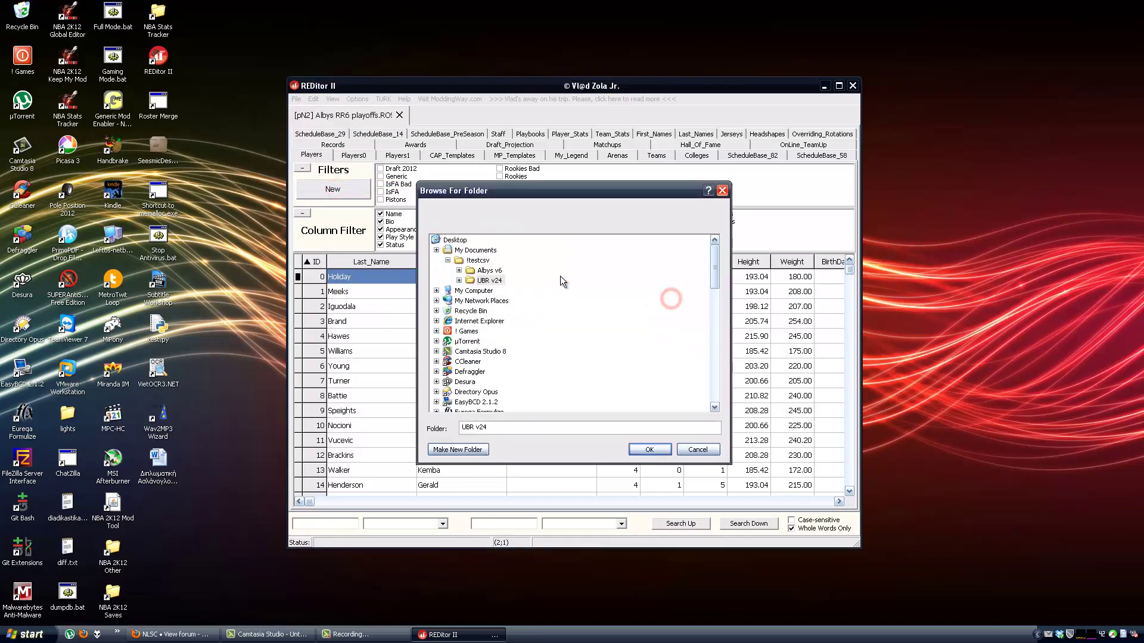
double_click(487, 271)
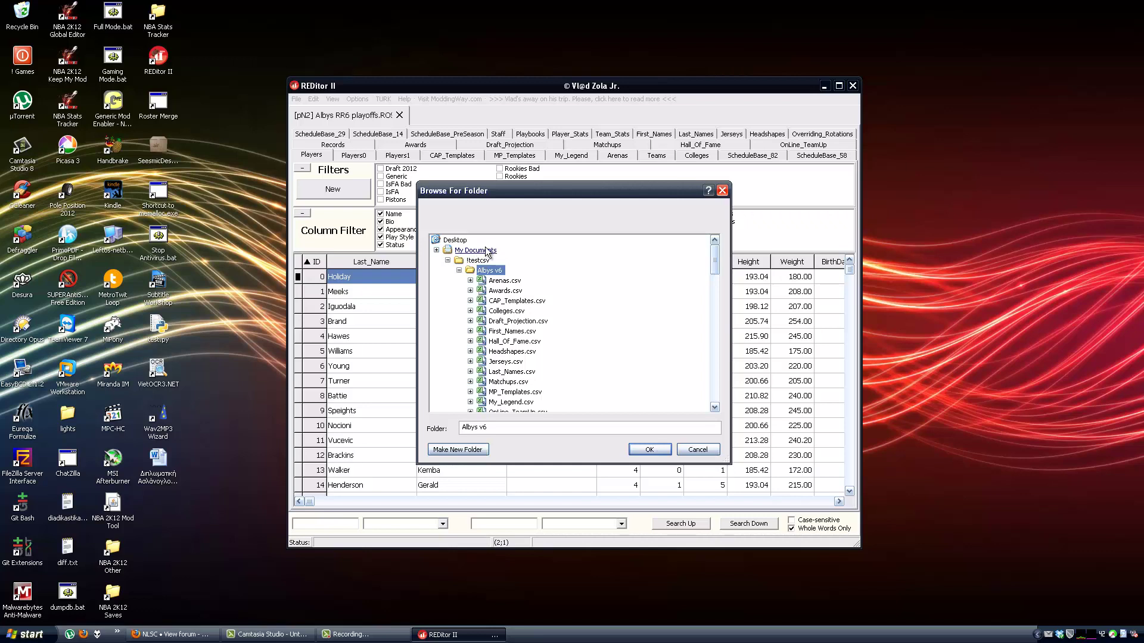
scroll(474, 262, "down", 1)
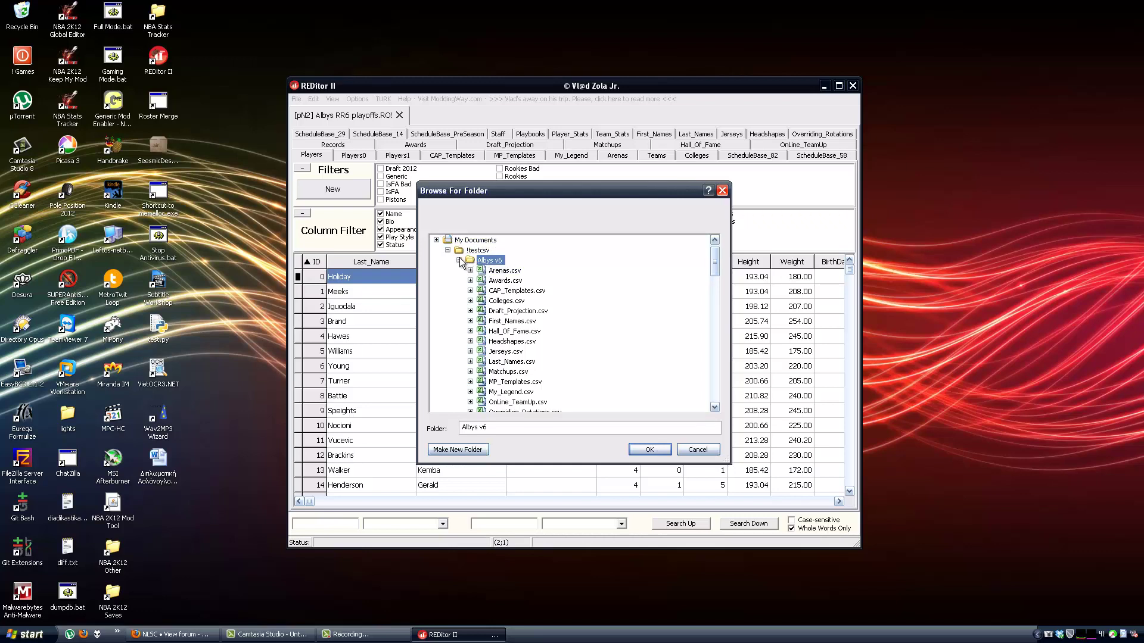
left_click(458, 260)
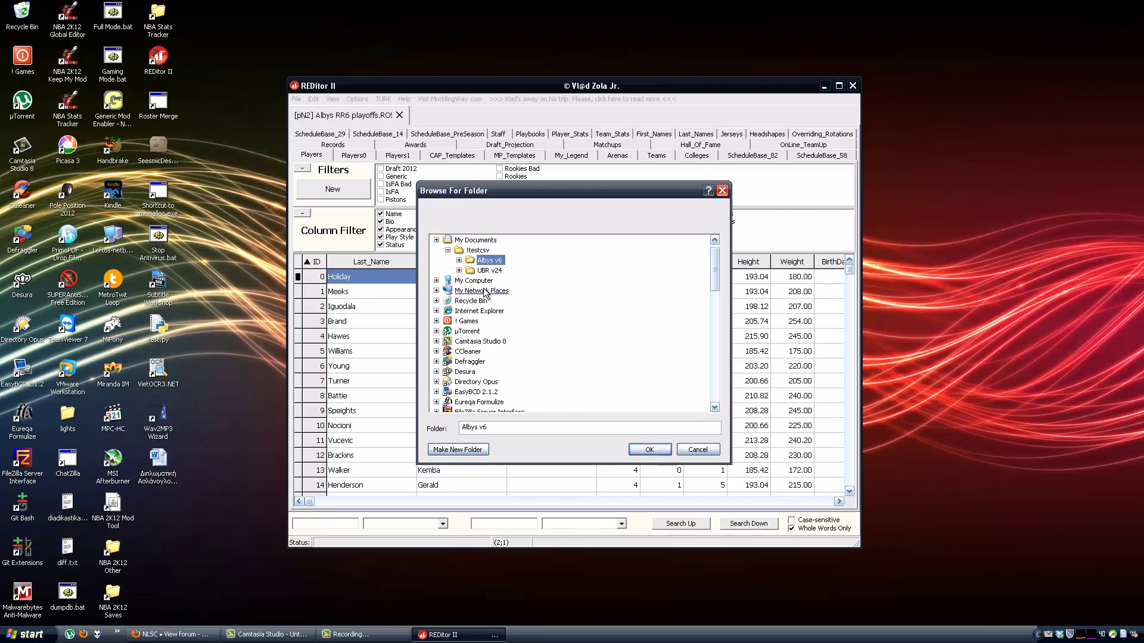
left_click(650, 449)
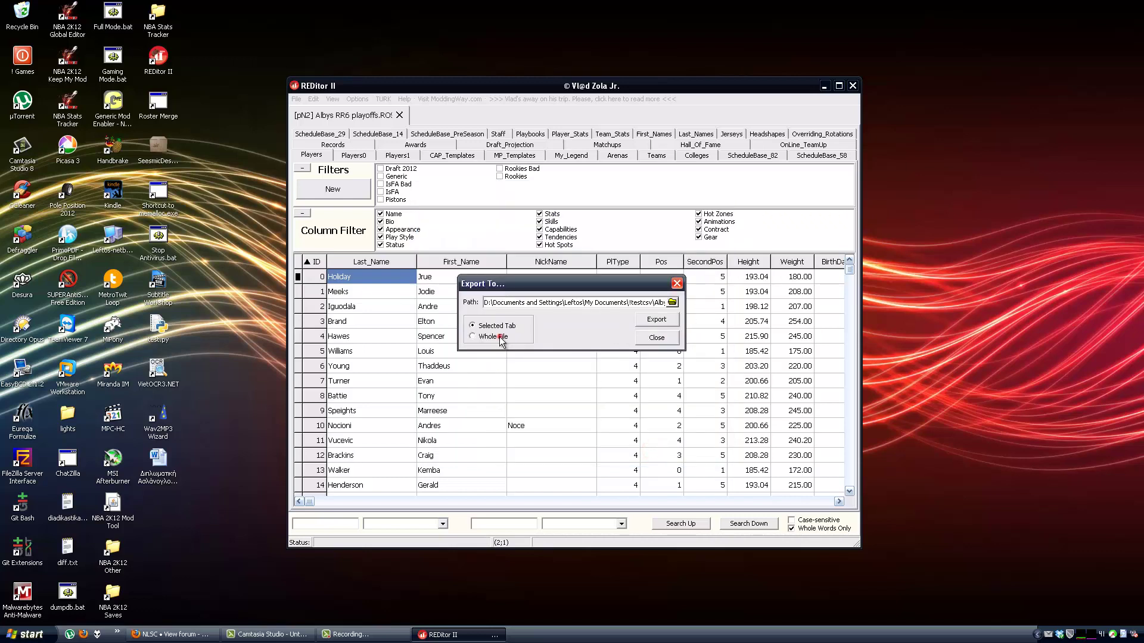
left_click(484, 336)
left_click(651, 321)
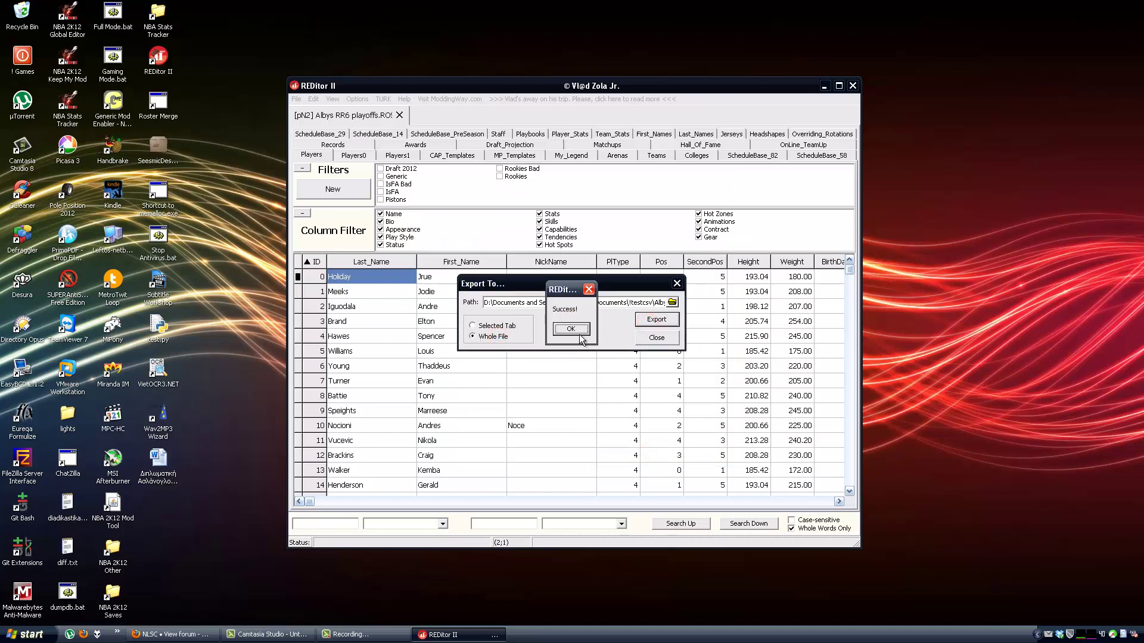
left_click(642, 340)
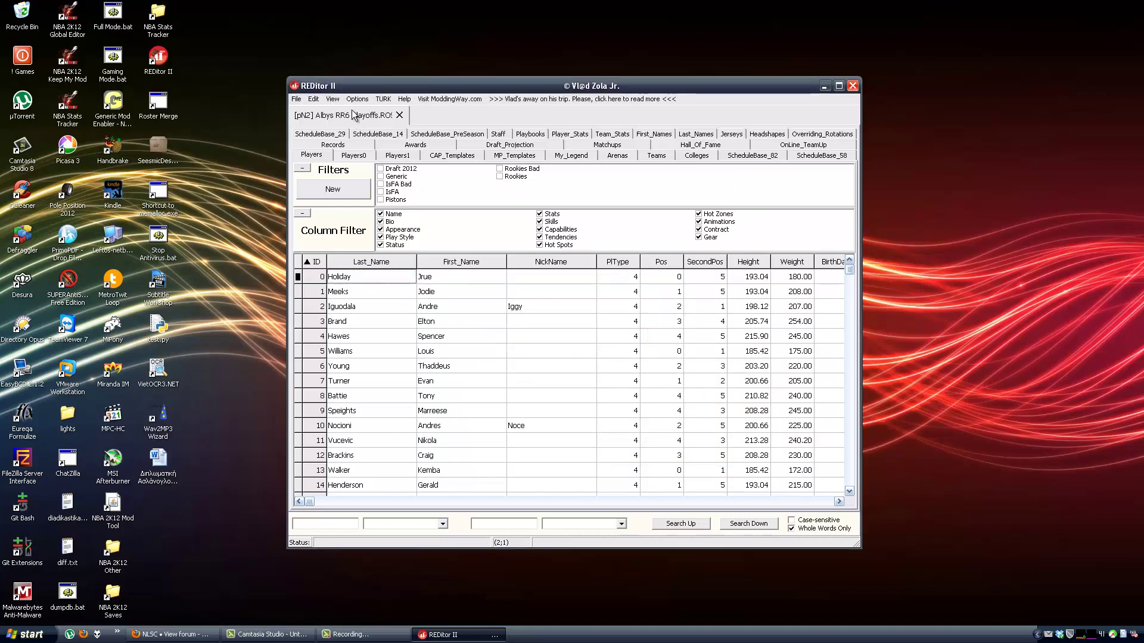
Close the Albys roster and open UltimateBaseRosterV24.ROS instead.
left_click(399, 114)
left_click(302, 98)
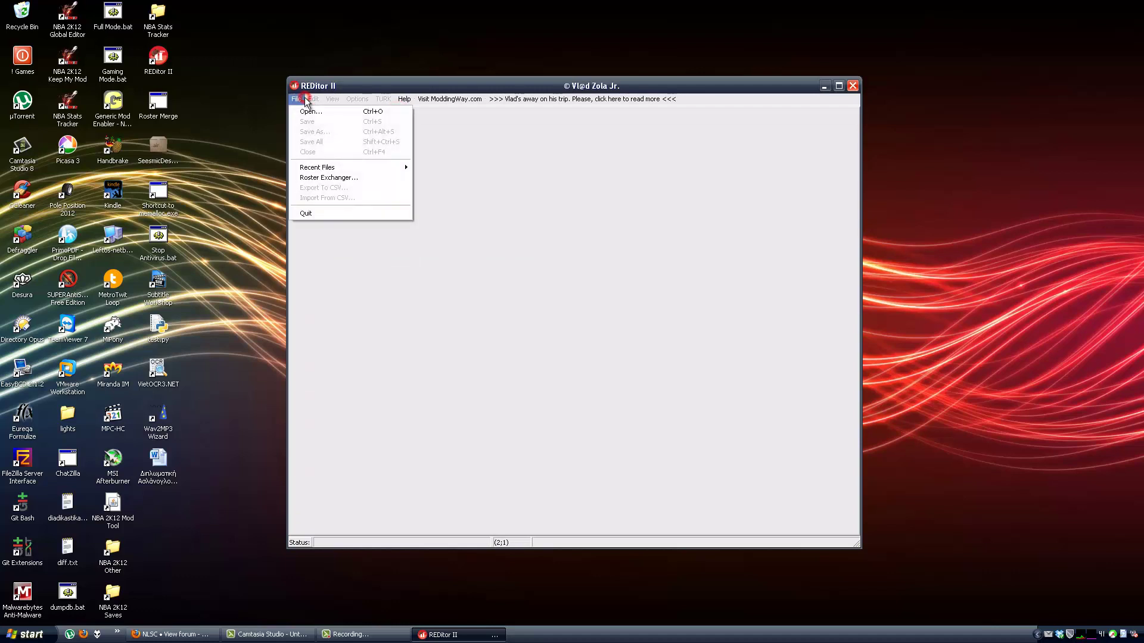
left_click(306, 113)
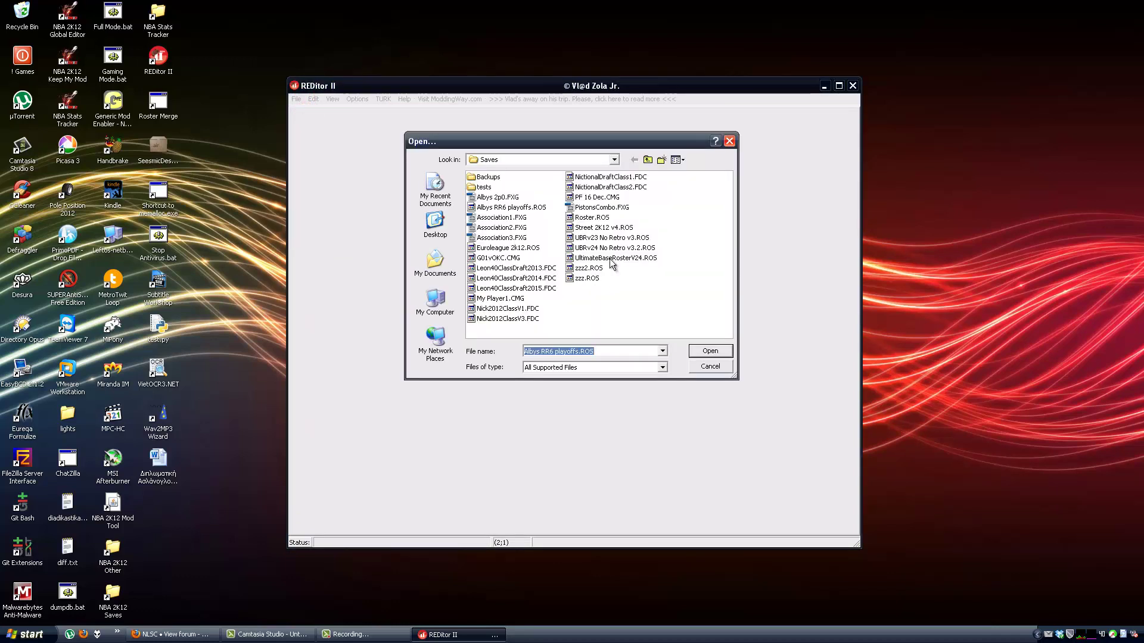
double_click(609, 258)
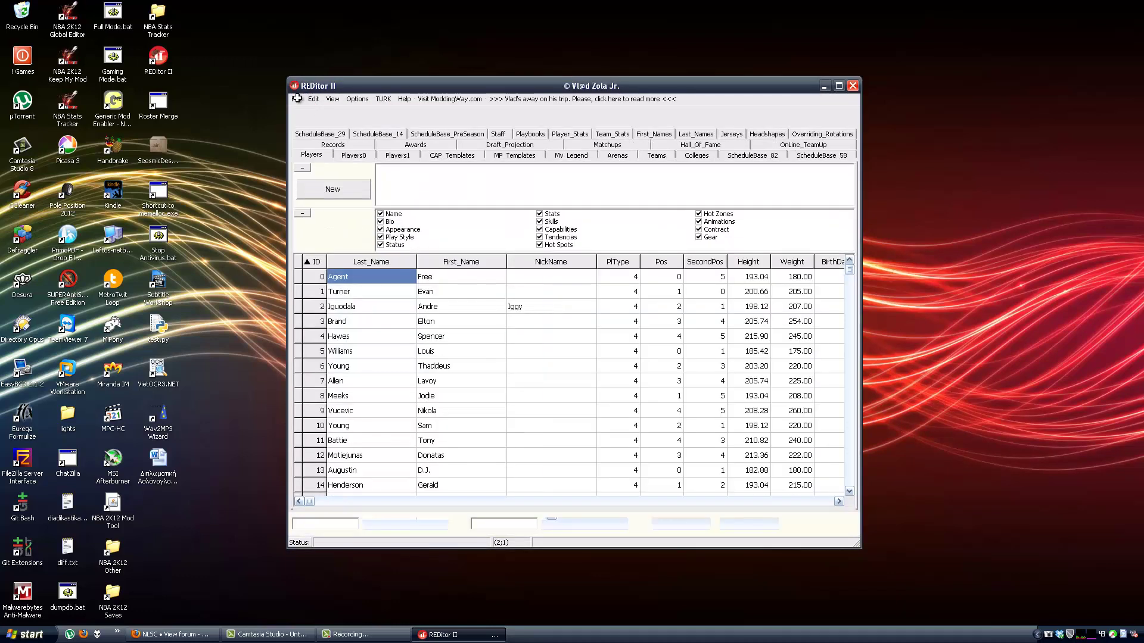
Sort the Players table of the UltimateBaseRosterV24 roster by ID in ascending order.
left_click(297, 100)
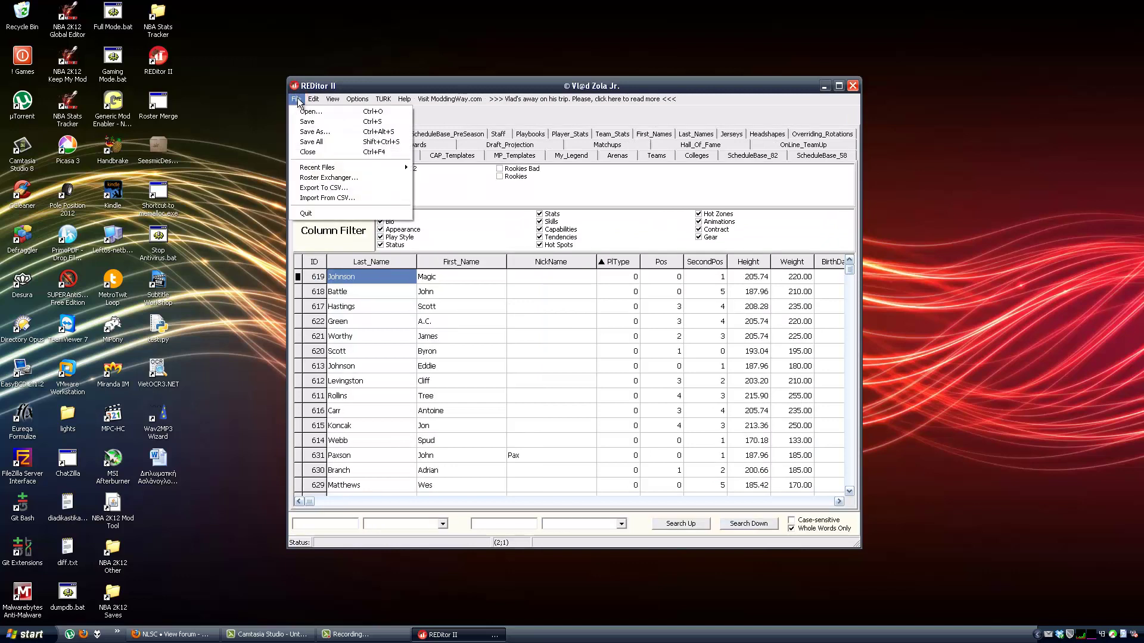
left_click(298, 100)
left_click(618, 276)
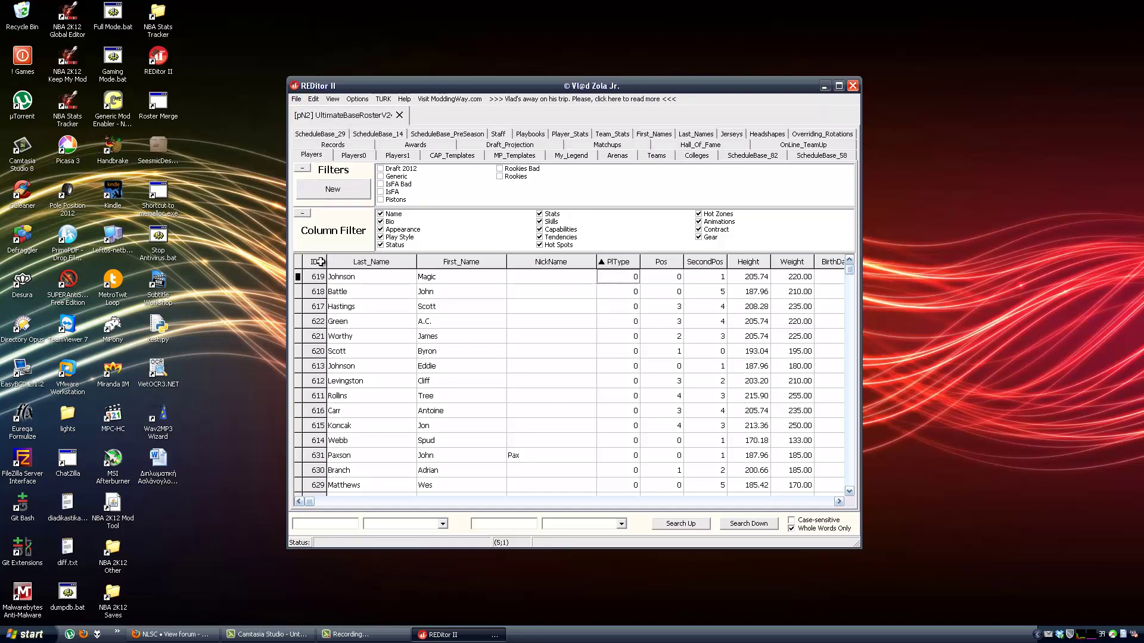
left_click(317, 262)
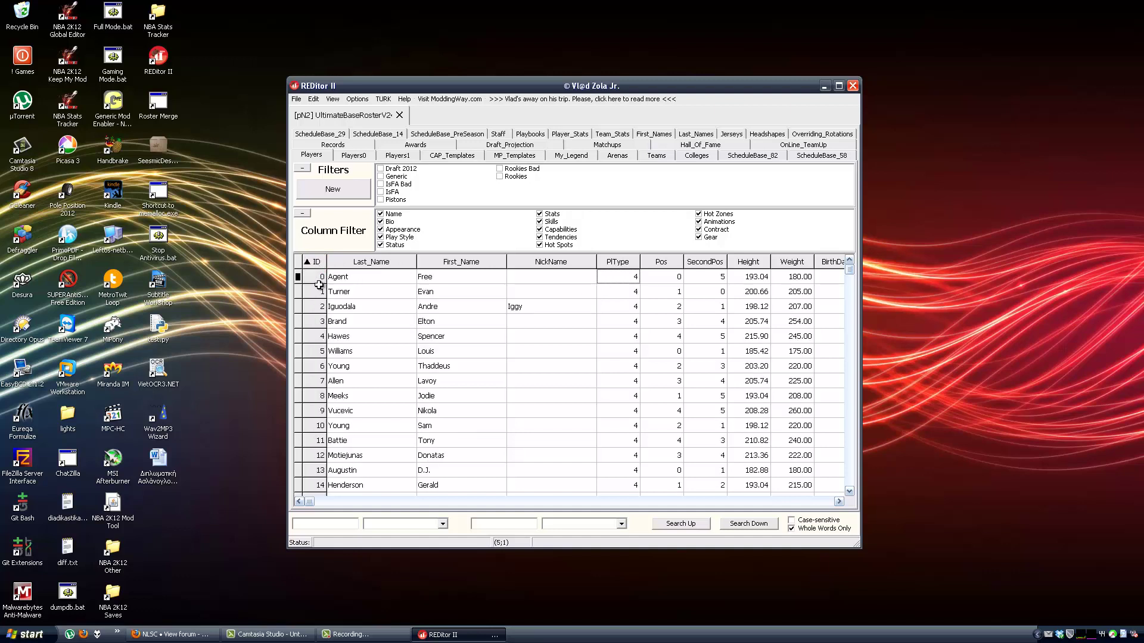
left_click(353, 277)
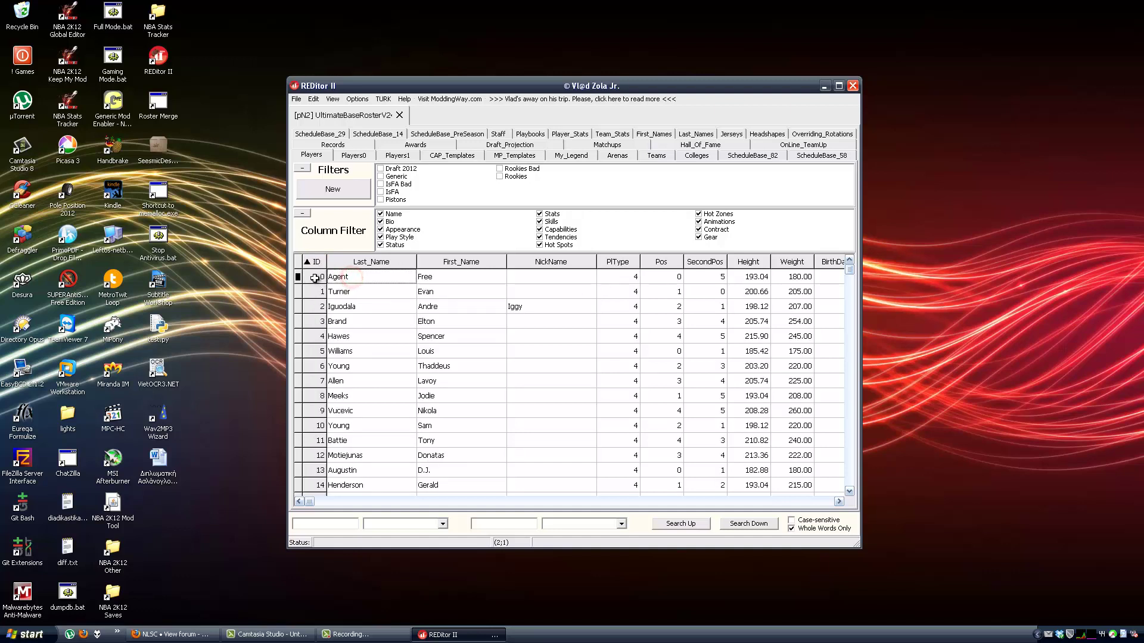
Export the whole UltimateBaseRosterV24 roster to CSV in the UBR v24 folder under My Documents\!testcsv.
left_click(299, 101)
left_click(301, 100)
left_click(301, 99)
left_click(331, 194)
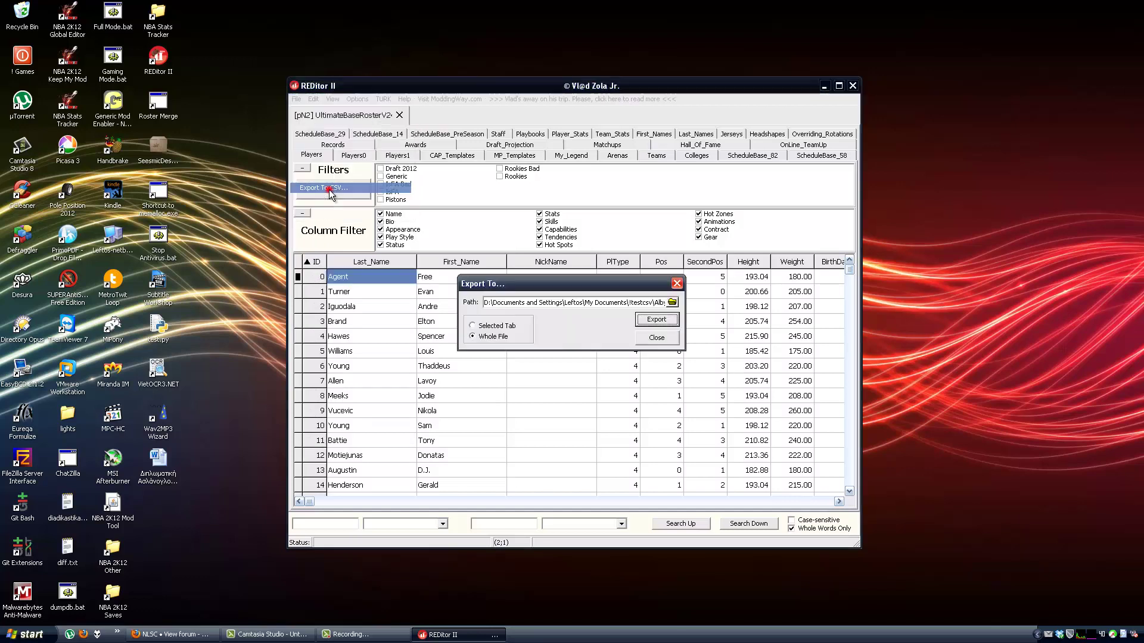
left_click(670, 302)
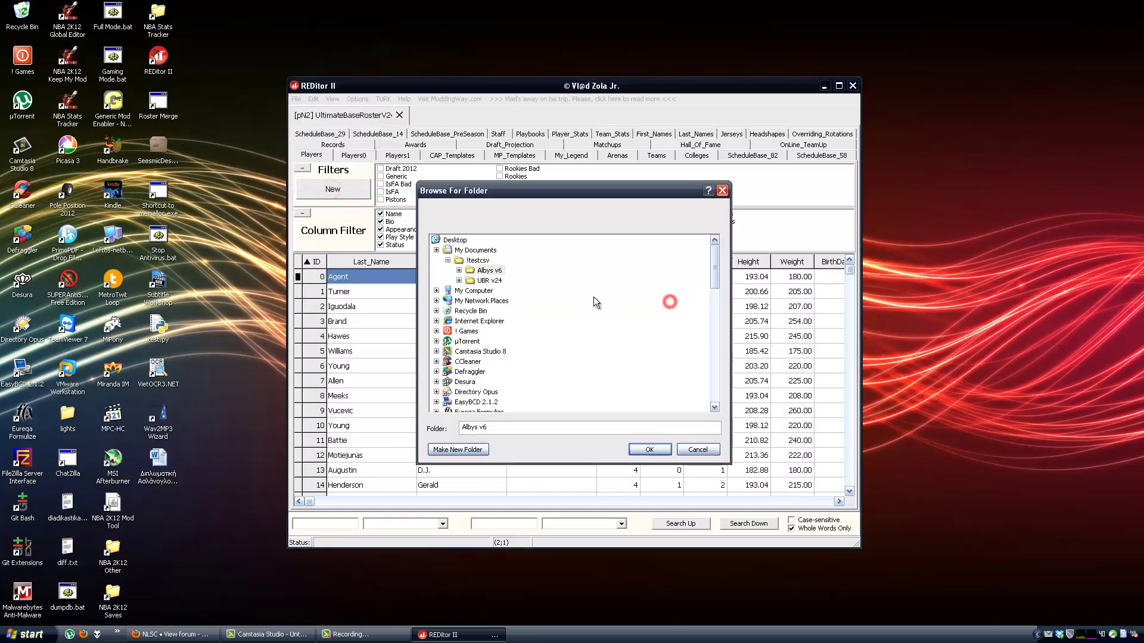
left_click(474, 260)
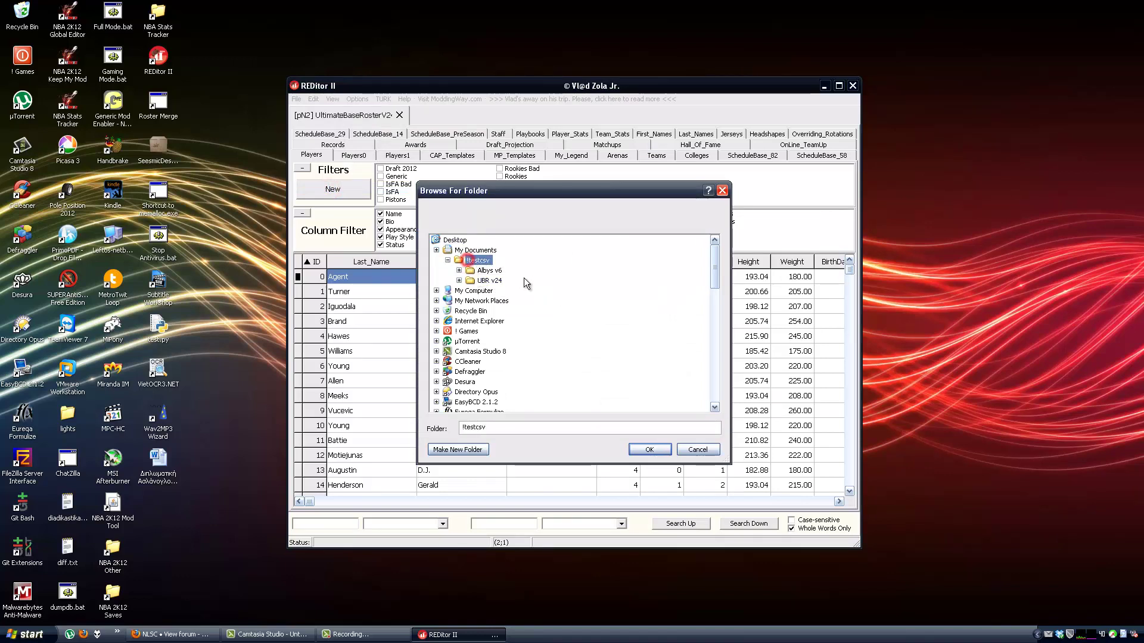
double_click(484, 281)
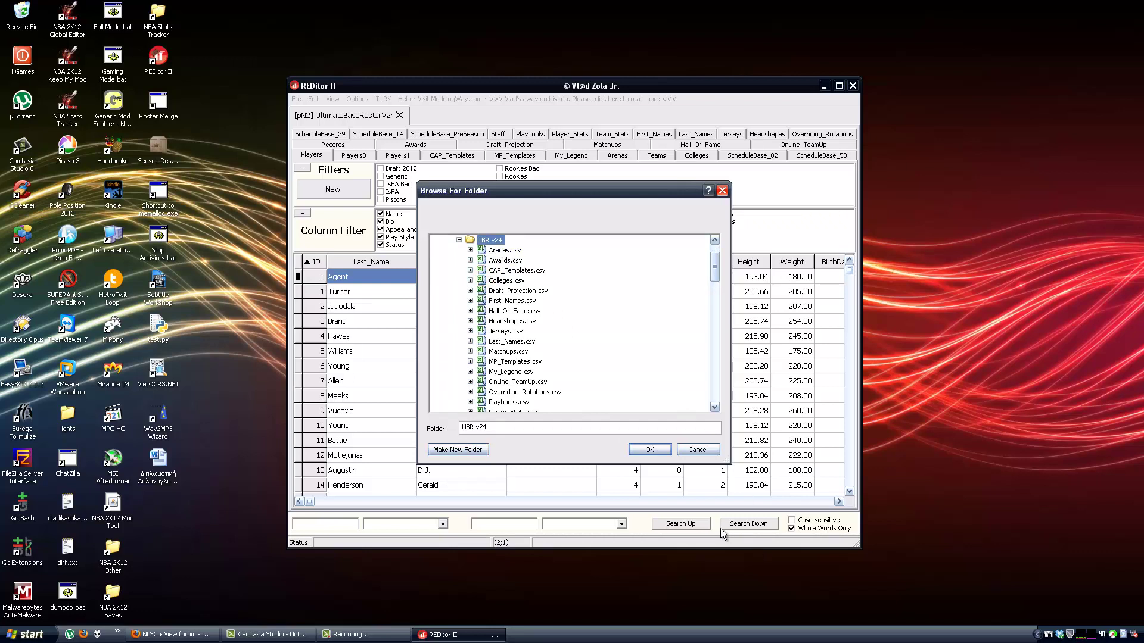
left_click(662, 449)
left_click(502, 336)
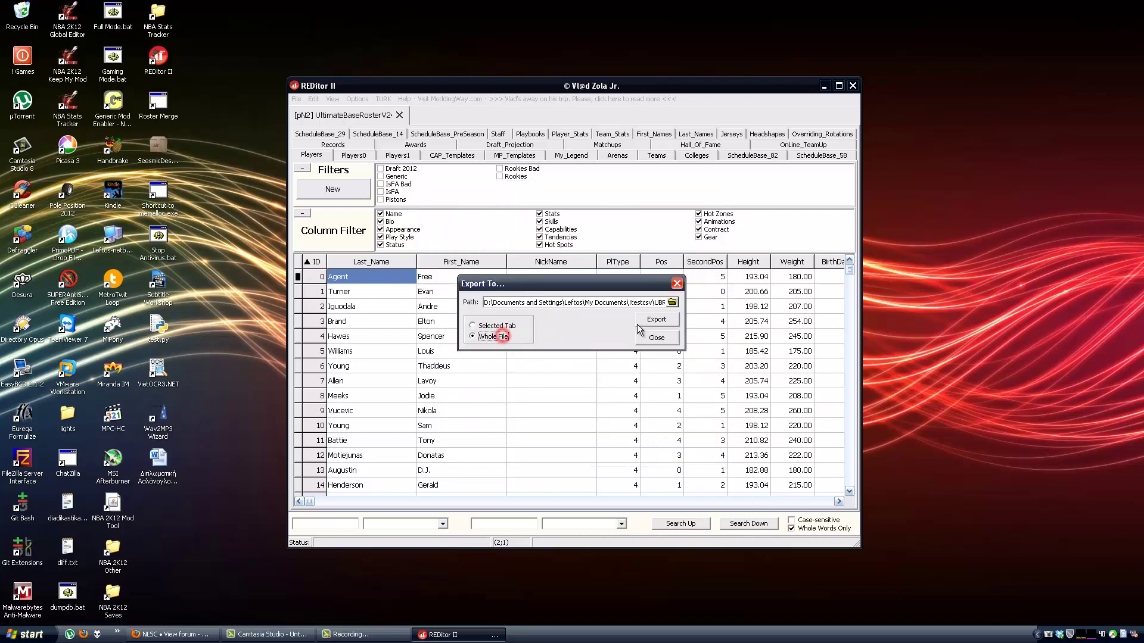
left_click(648, 320)
left_click(565, 332)
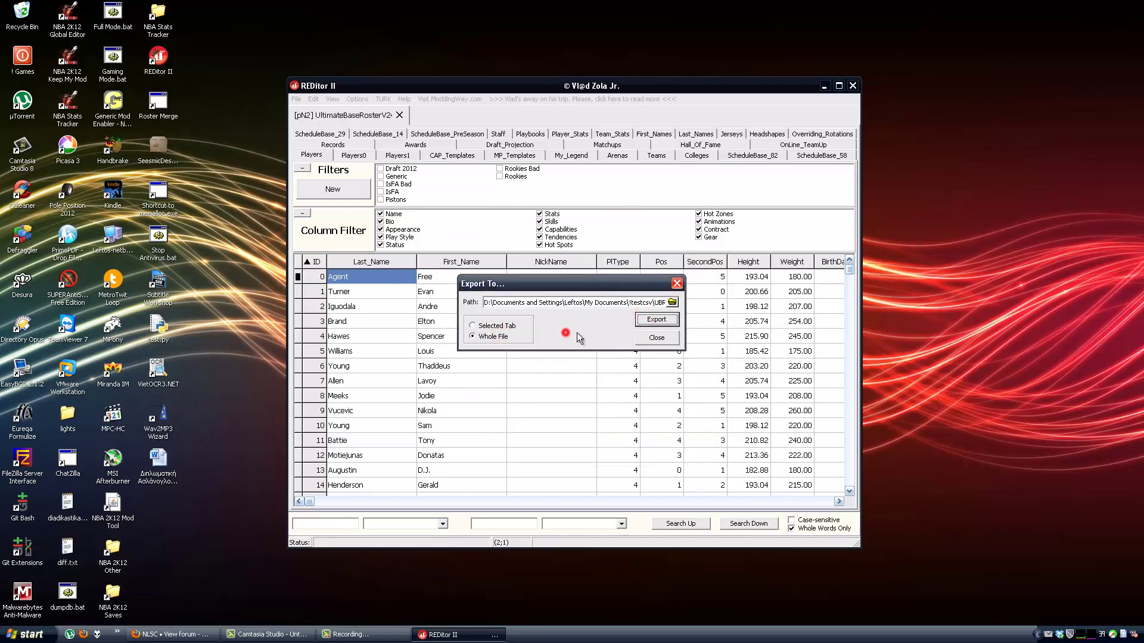
left_click(656, 338)
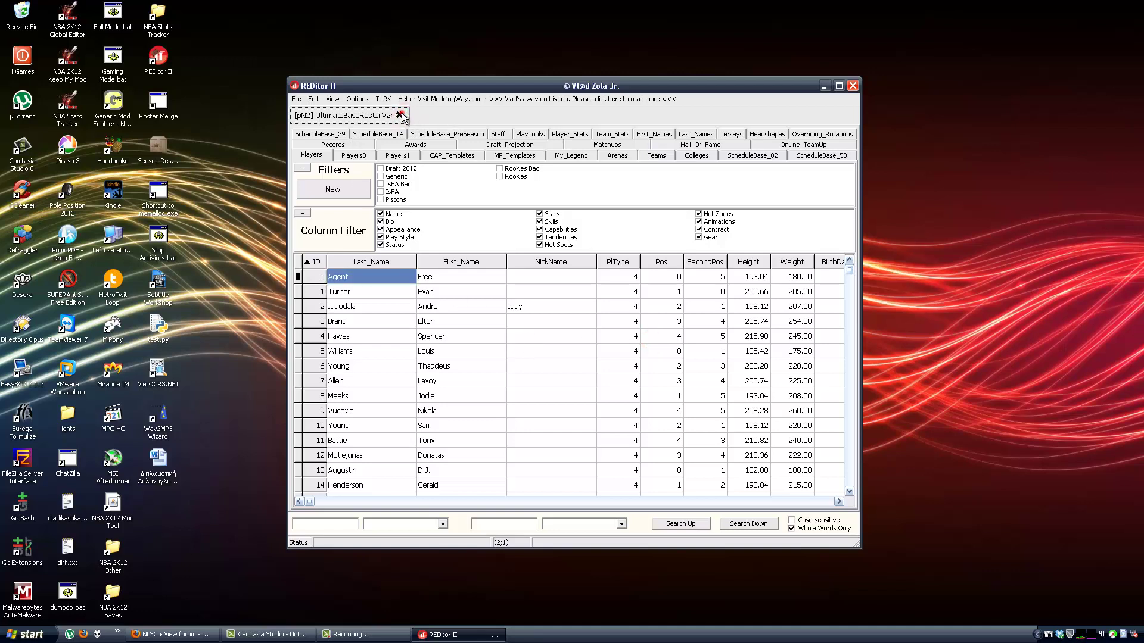
Close the UltimateBaseRosterV24 roster and switch from REDitor II to the Roster Merge tool on the desktop.
left_click(400, 115)
left_click_drag(816, 82, 812, 81)
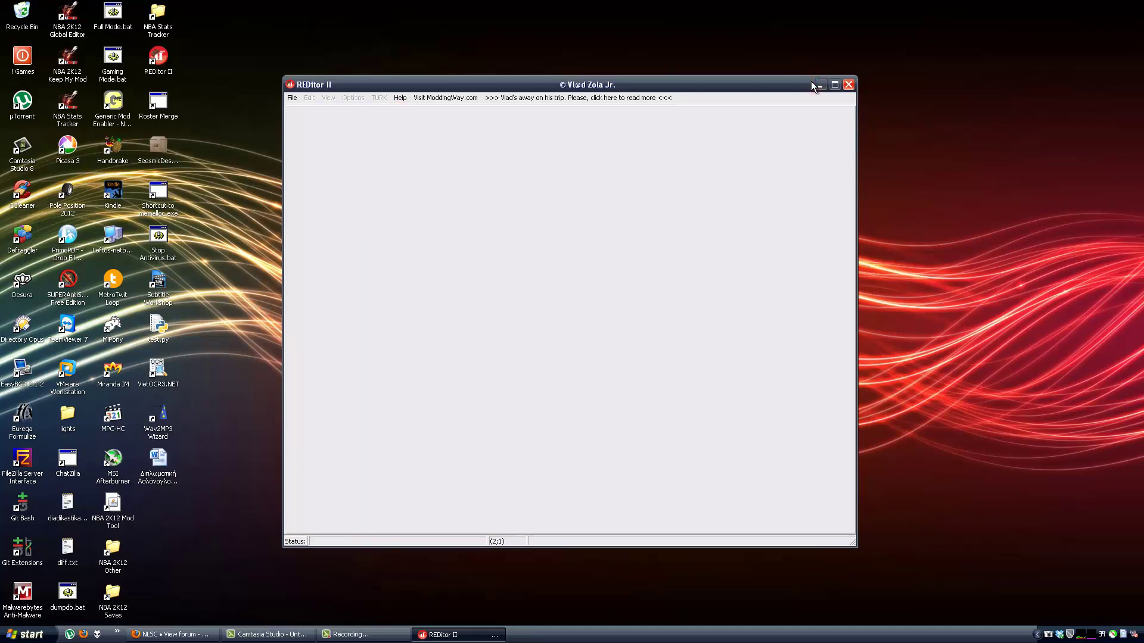
left_click(817, 85)
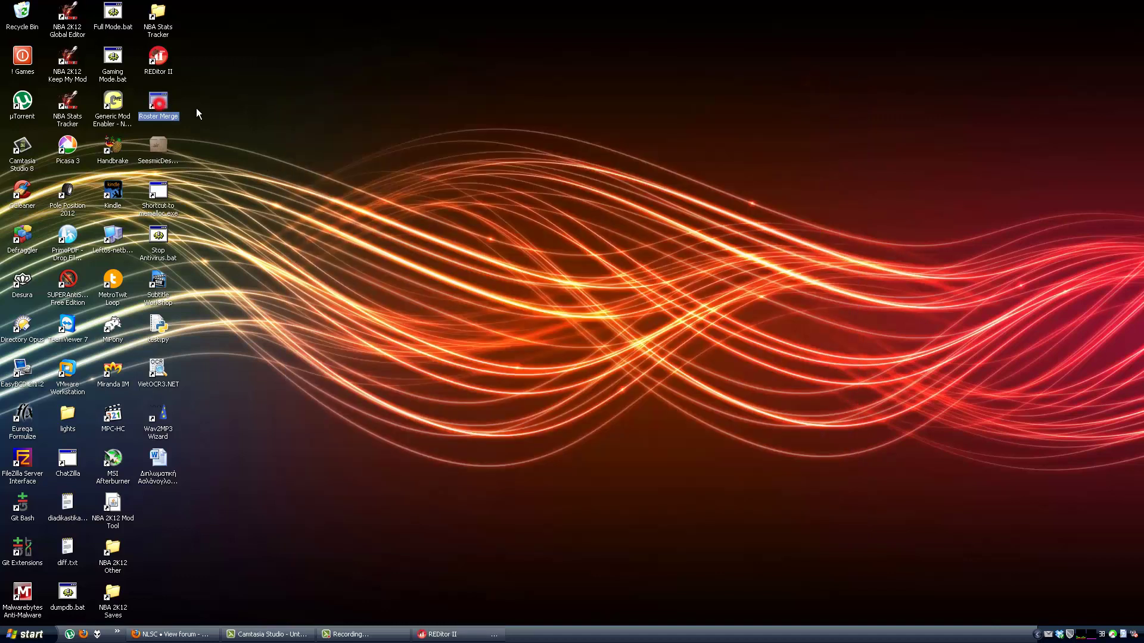
key("Return")
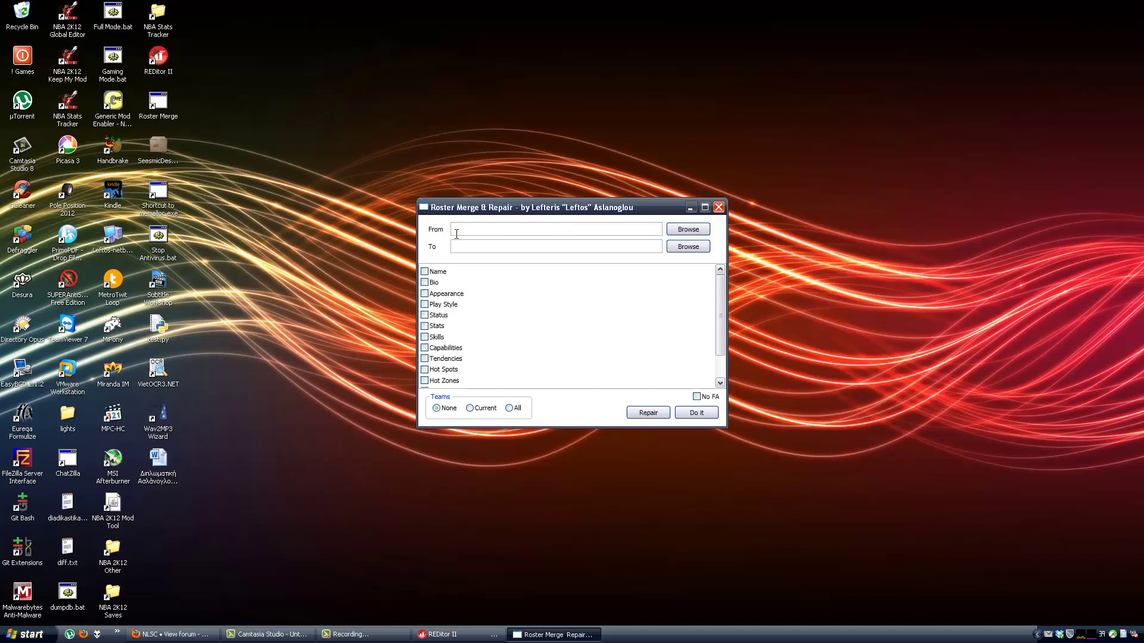
Set Players.csv from the Albys v6 folder under My Documents\!testcsv as the file to merge from.
left_click(685, 228)
left_click(586, 220)
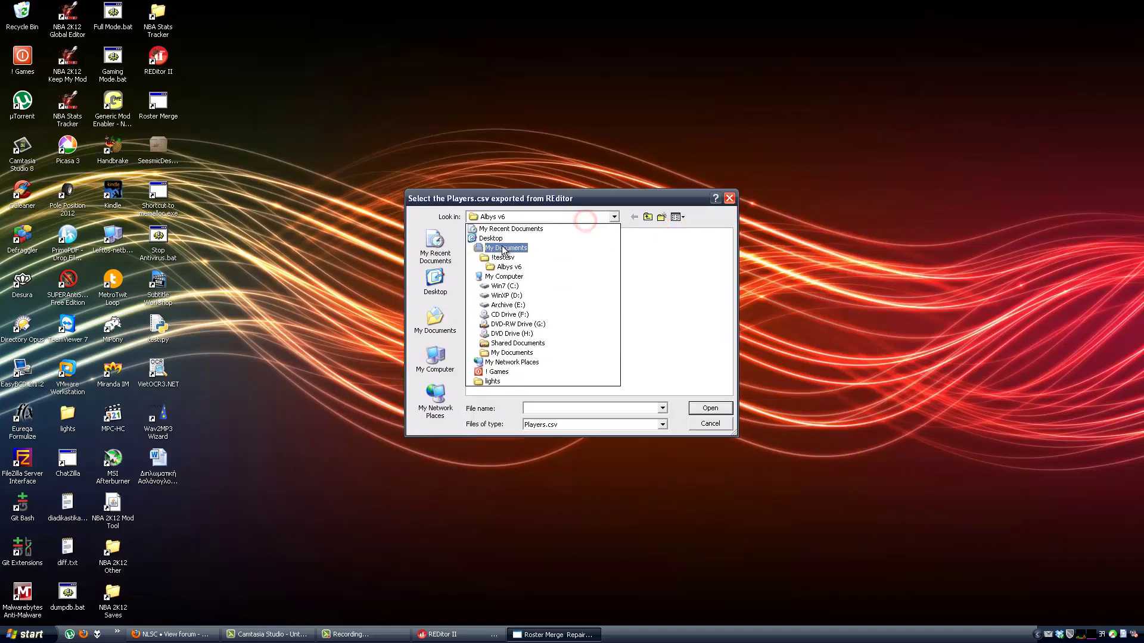
left_click(506, 247)
double_click(490, 234)
double_click(490, 235)
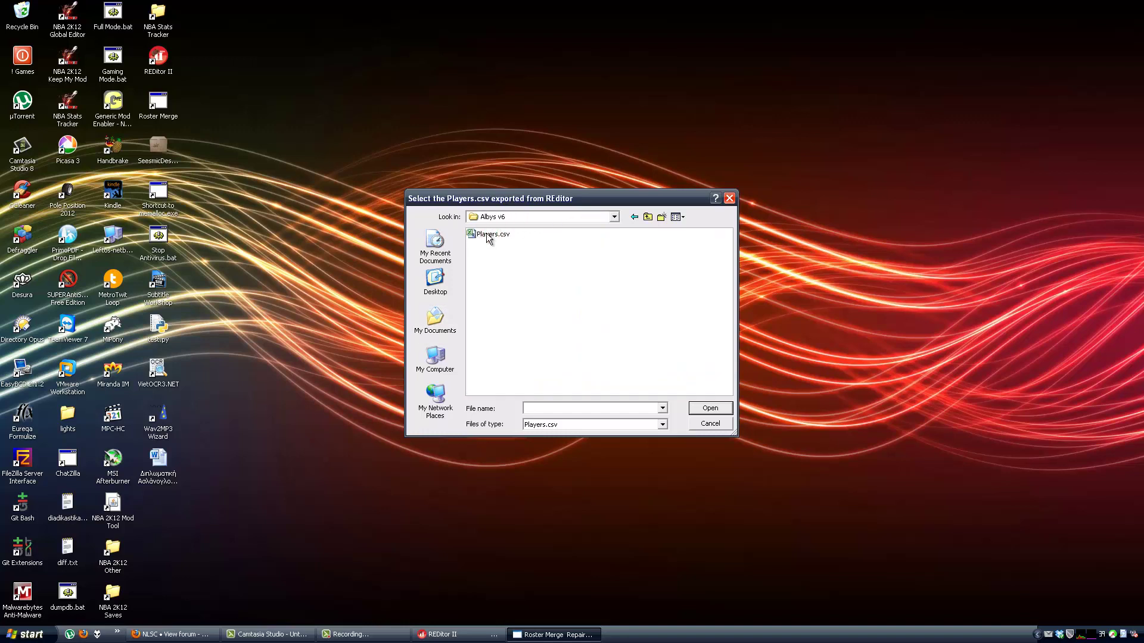
double_click(491, 234)
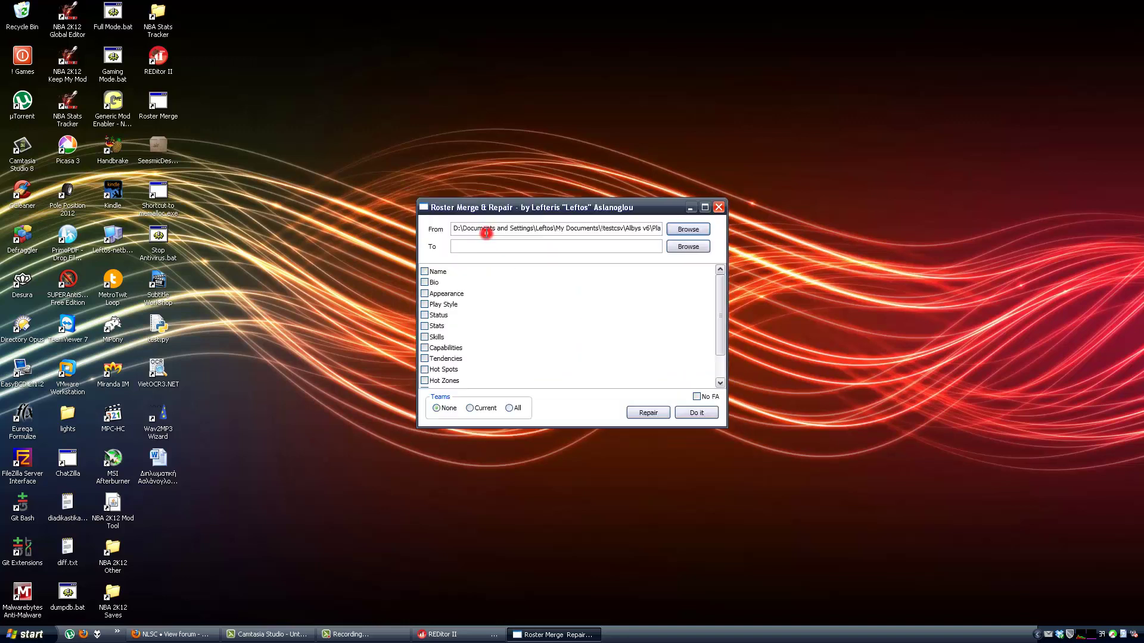
Set Players.csv from the UBR v24 folder as the file to merge into.
left_click(685, 247)
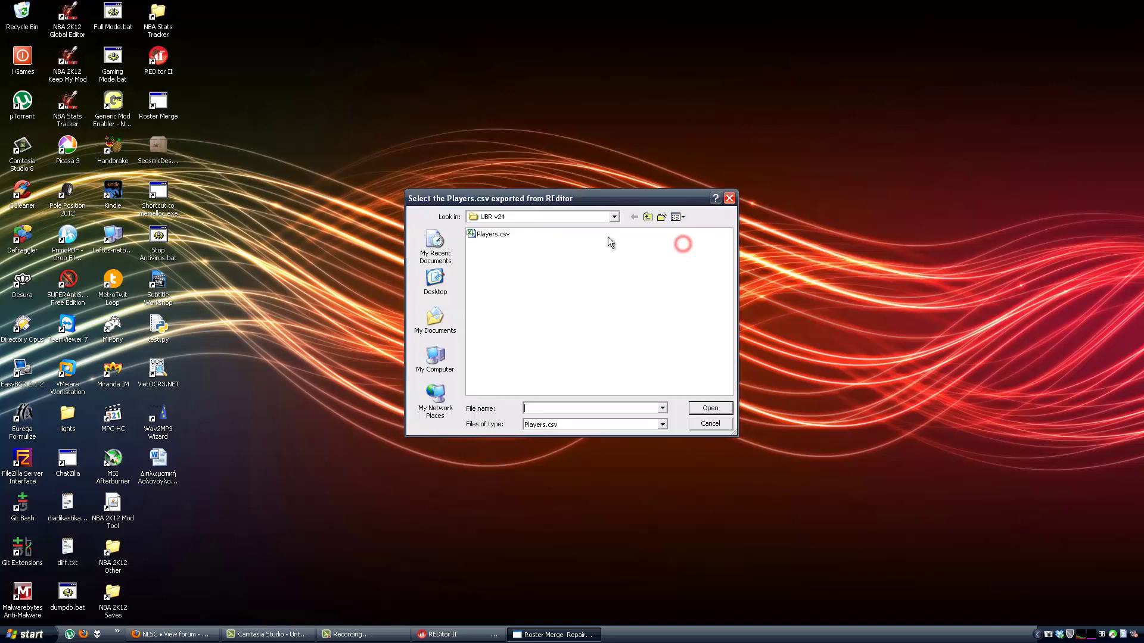
left_click(489, 233)
double_click(488, 233)
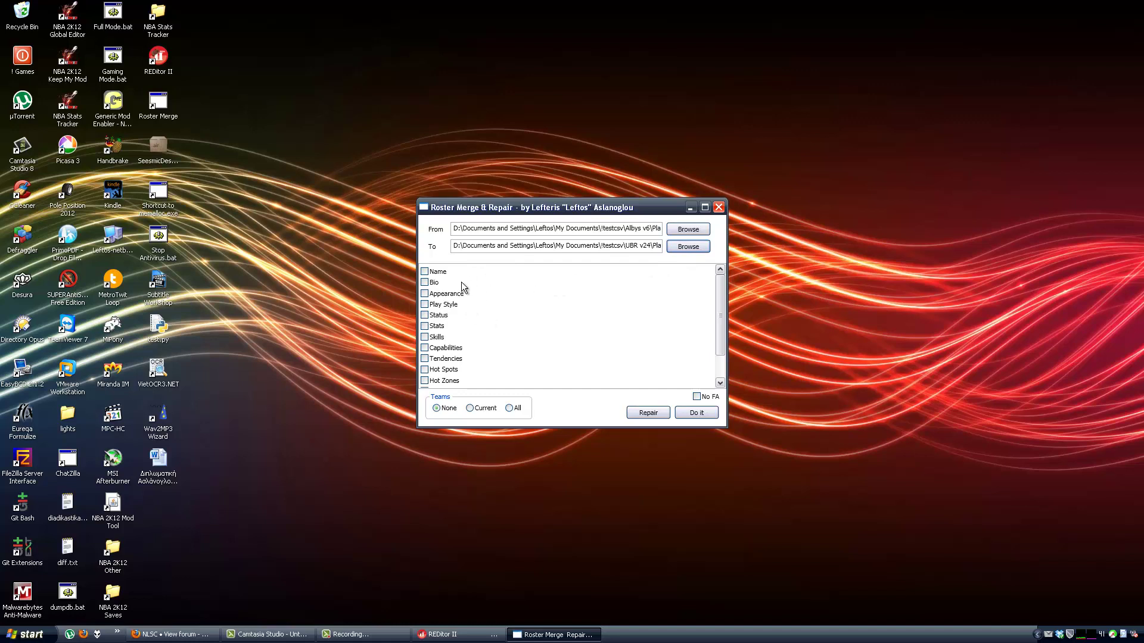
Select Skills, Capabilities, Tendencies, Hot Spots, Hot Zones, Animations and Gear as the player data categories to merge.
scroll(459, 280, "down", 3)
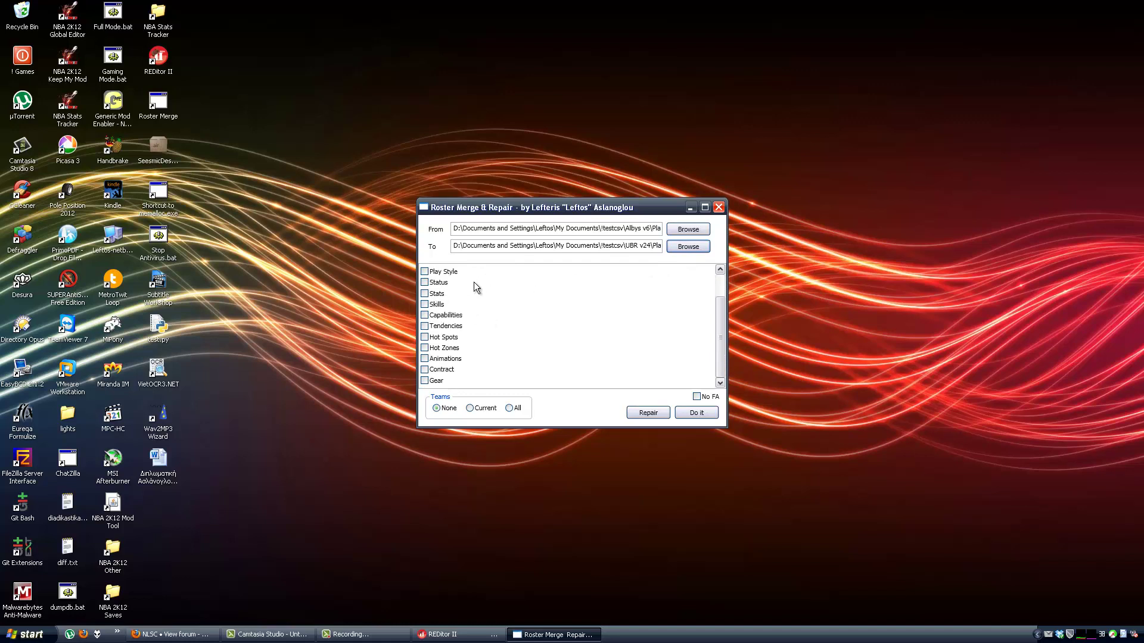
scroll(474, 281, "up", 3)
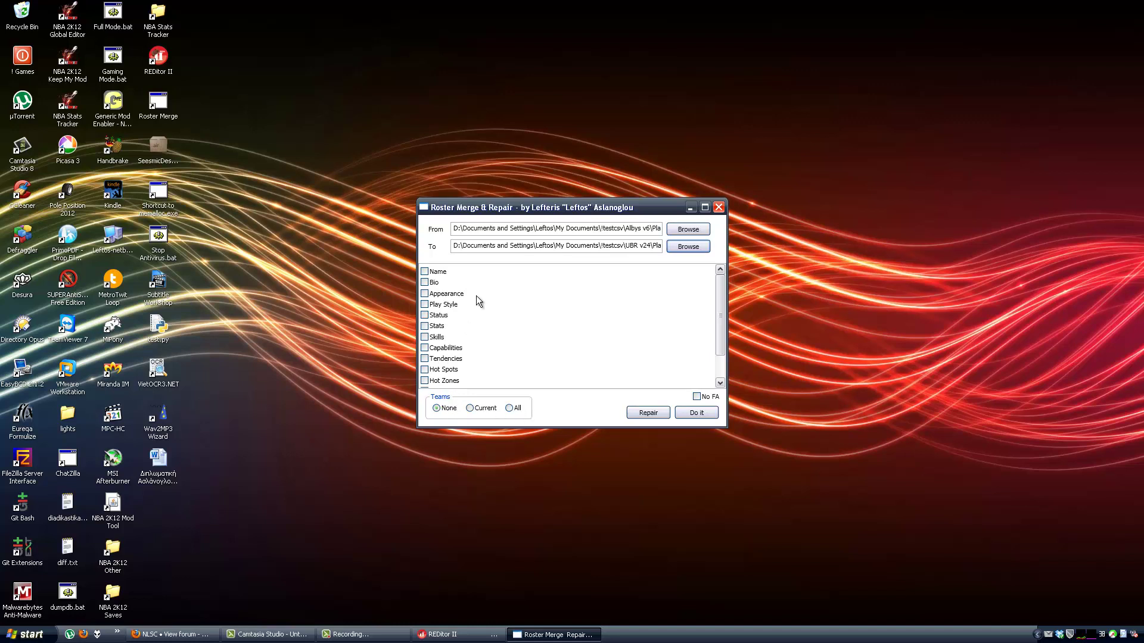
scroll(477, 295, "down", 1)
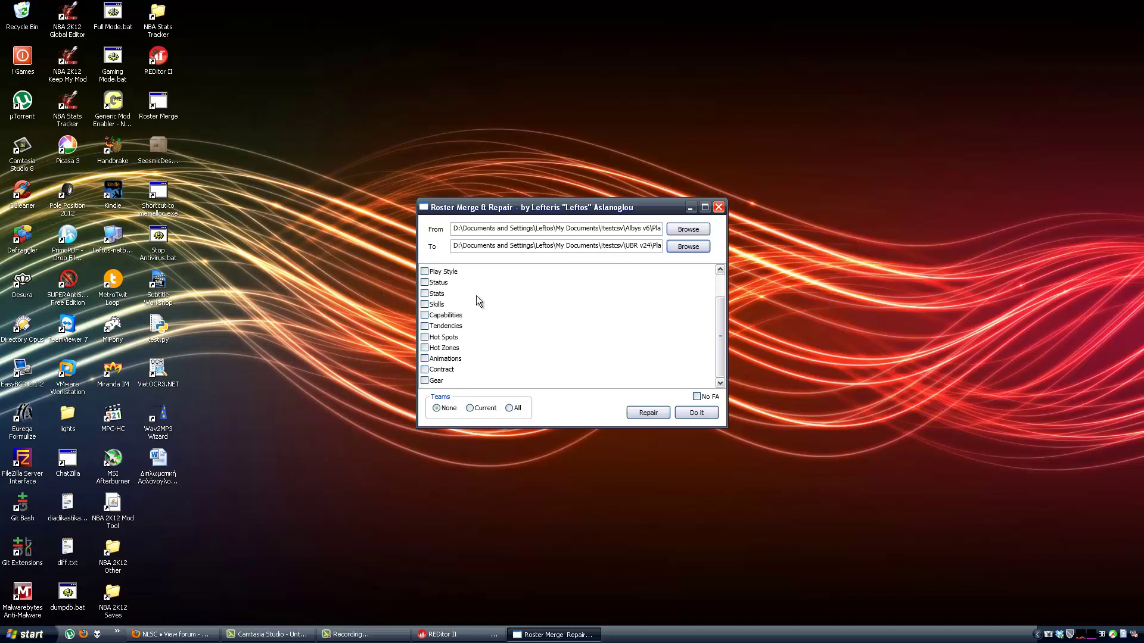
scroll(477, 295, "up", 1)
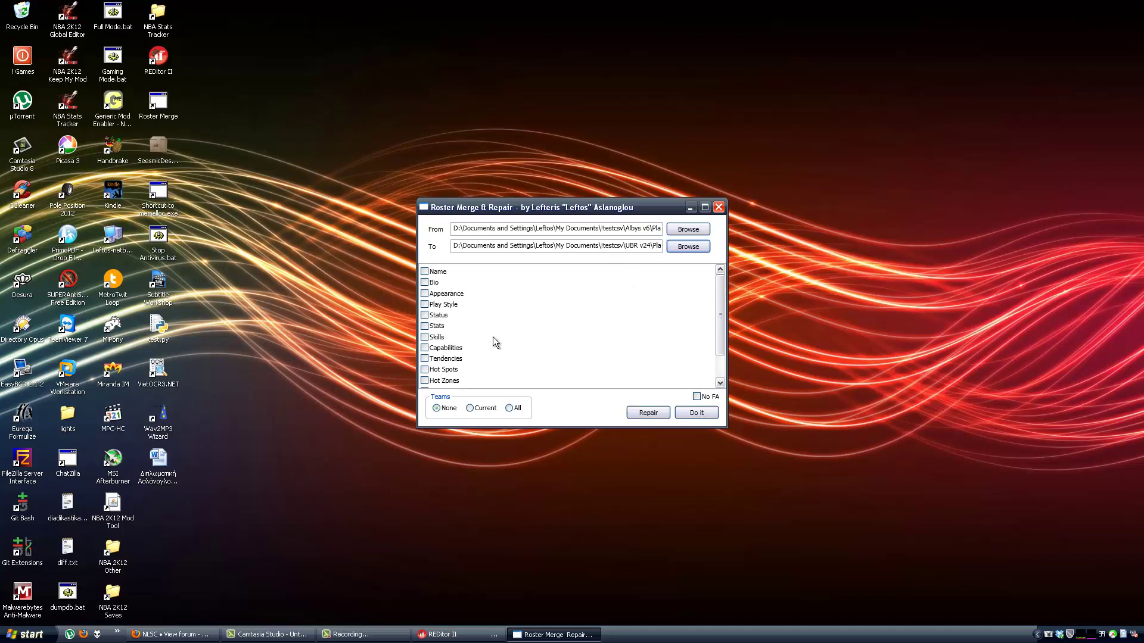
scroll(474, 333, "down", 1)
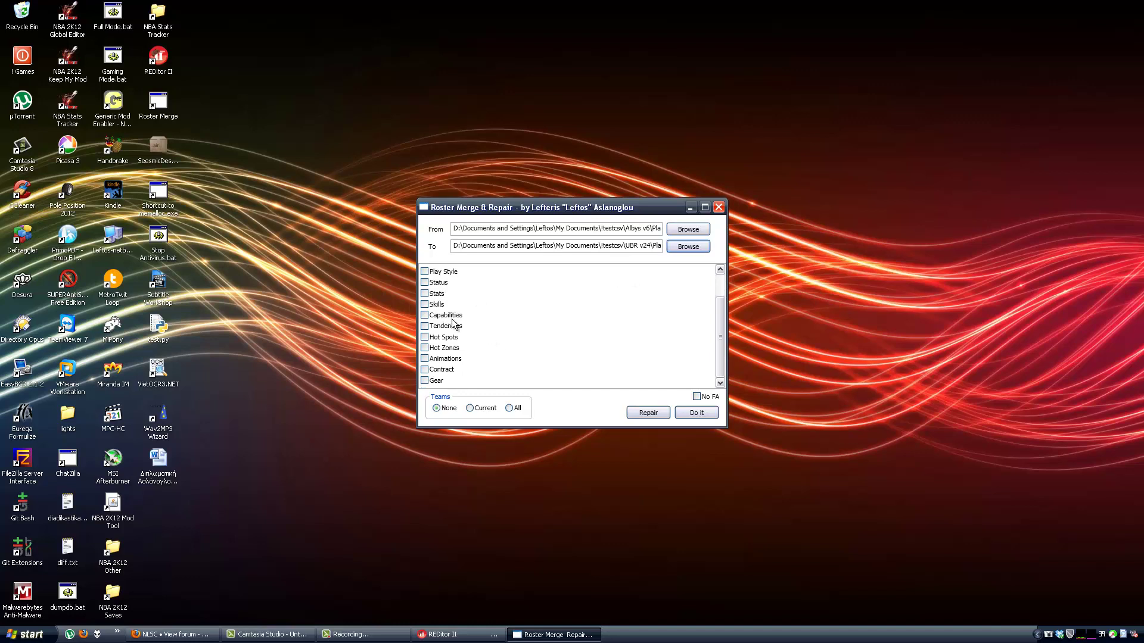
left_click(425, 305)
left_click(424, 315)
left_click(424, 326)
left_click(425, 337)
left_click(425, 348)
left_click(424, 359)
left_click(425, 381)
scroll(523, 349, "up", 1)
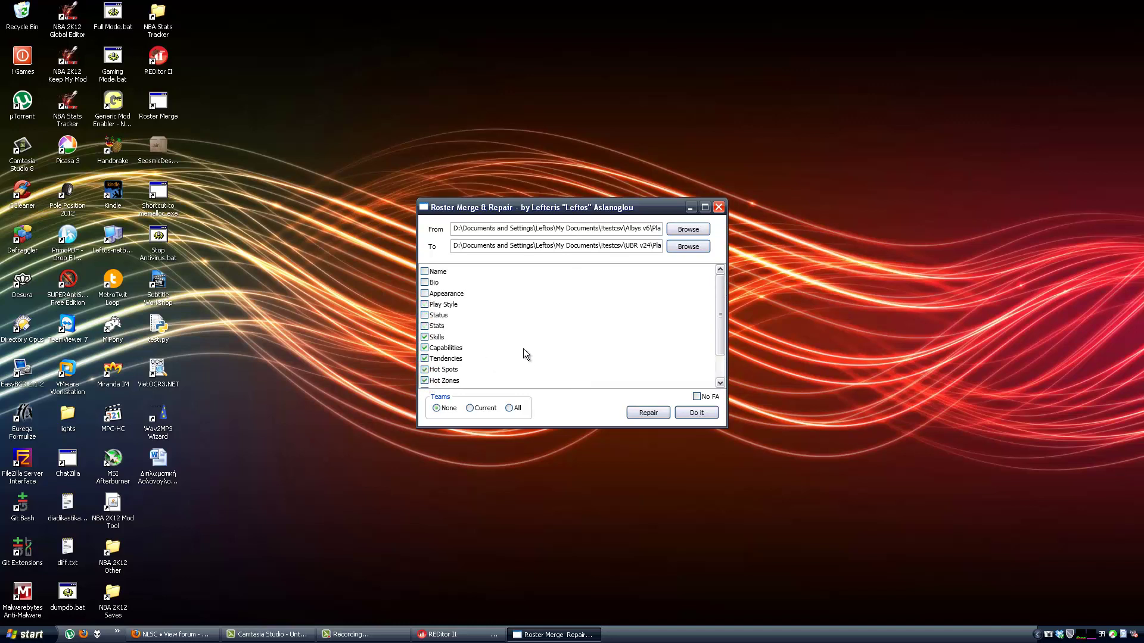
scroll(523, 349, "down", 1)
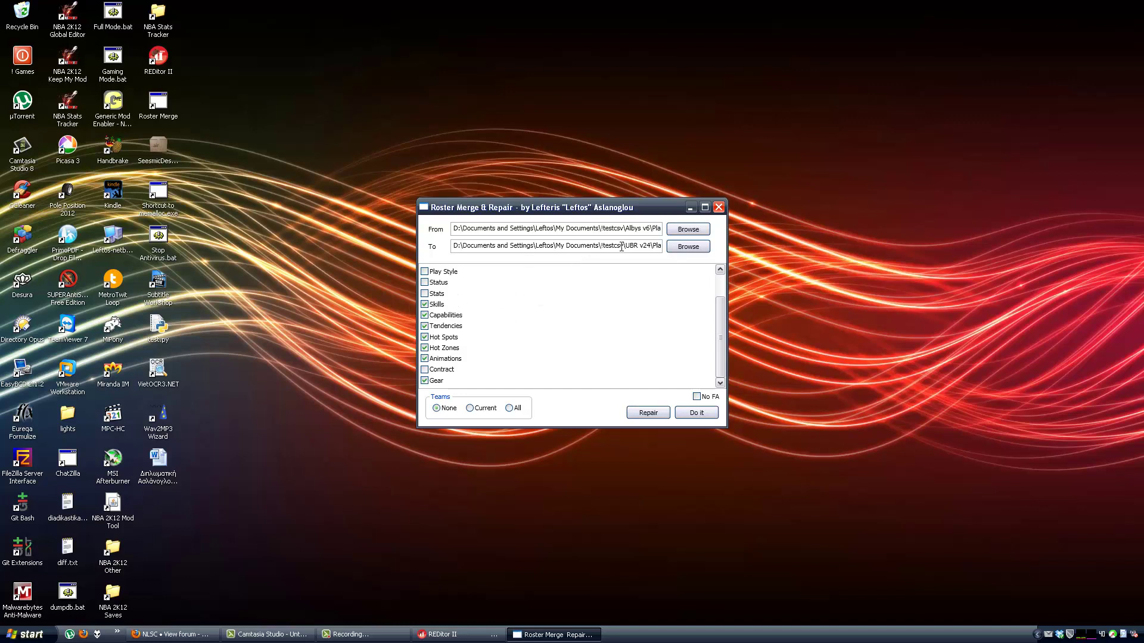
Run the merge, enable all three conflict filtering and auto-replace options, and resolve the duplicate player conflict with the Charlotte Bobcats candidate.
left_click(685, 413)
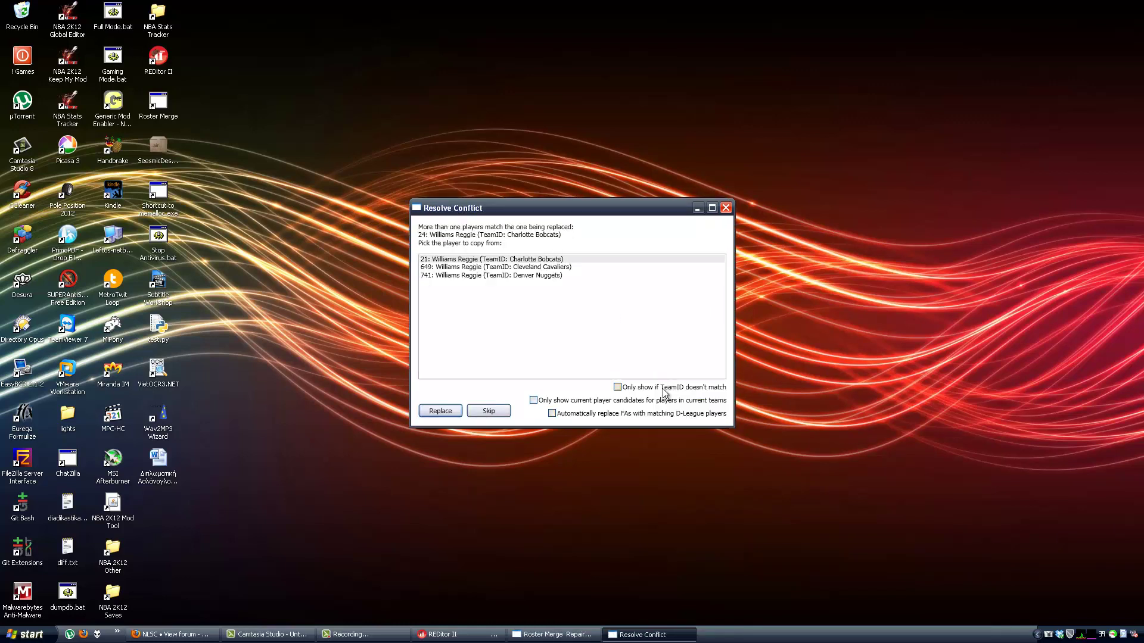
left_click(617, 387)
left_click(616, 400)
left_click(611, 414)
left_click(432, 410)
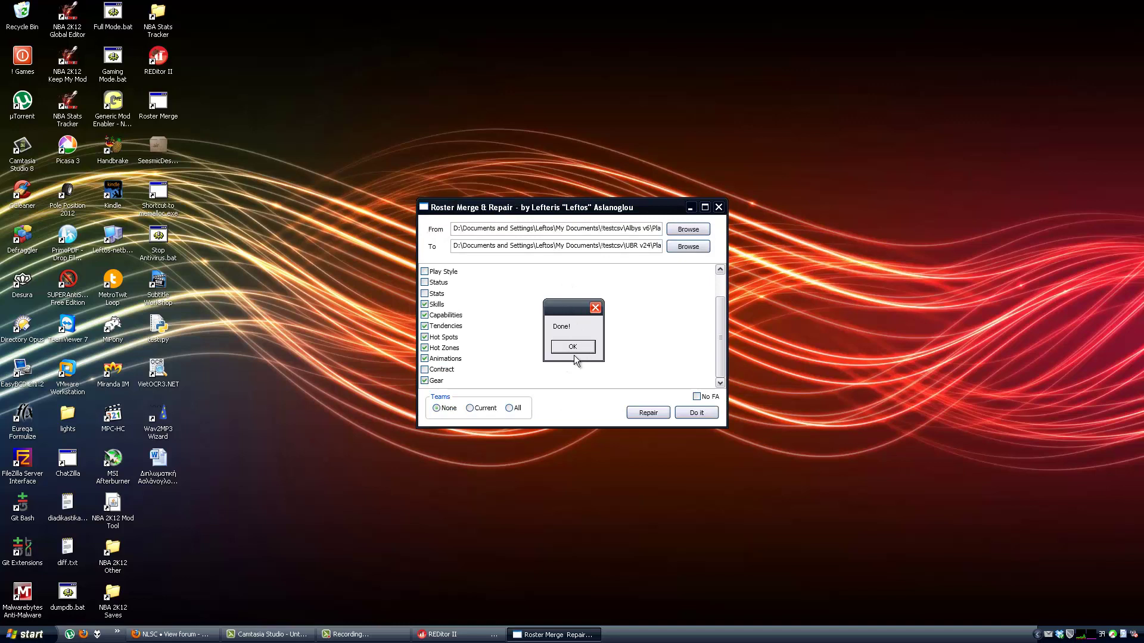
left_click(572, 348)
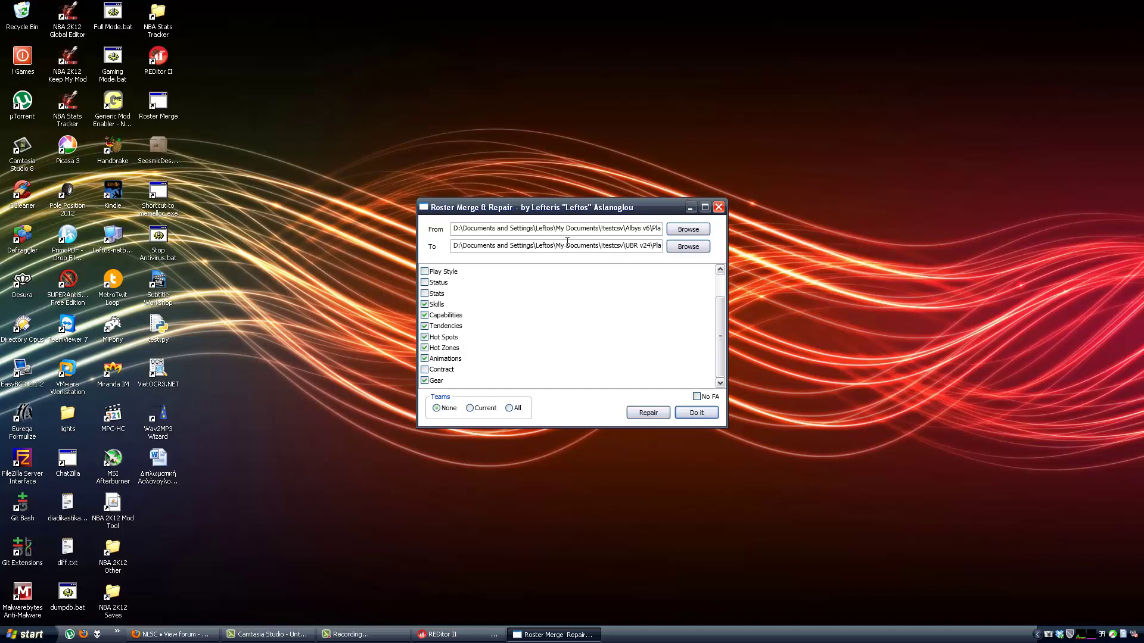
Check the end of the destination file path and minimize the merge tool.
left_click_drag(565, 244, 688, 247)
left_click(603, 243)
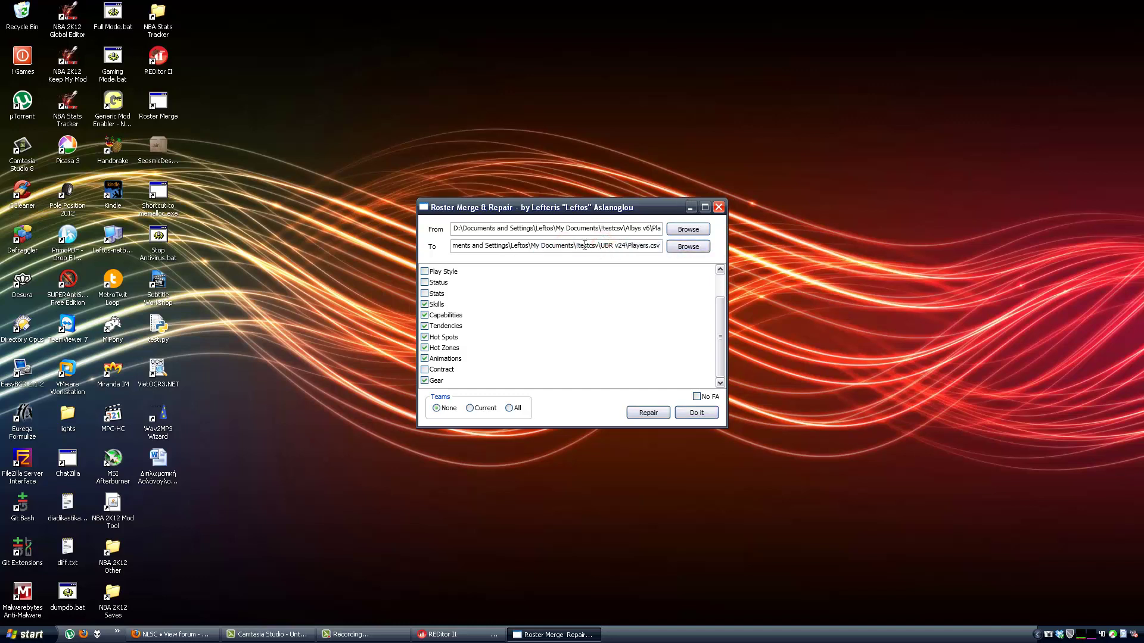
left_click(689, 210)
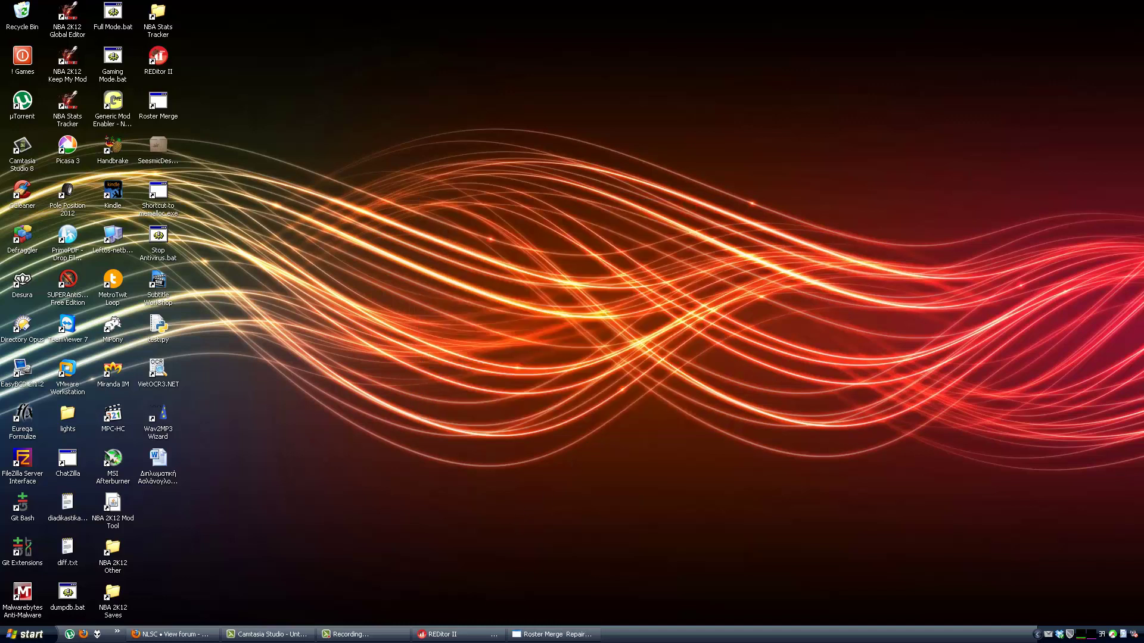
Switch to REDitor II and open UltimateBaseRosterV24.ROS from the Saves folder.
left_click(441, 635)
left_click(292, 97)
left_click(308, 108)
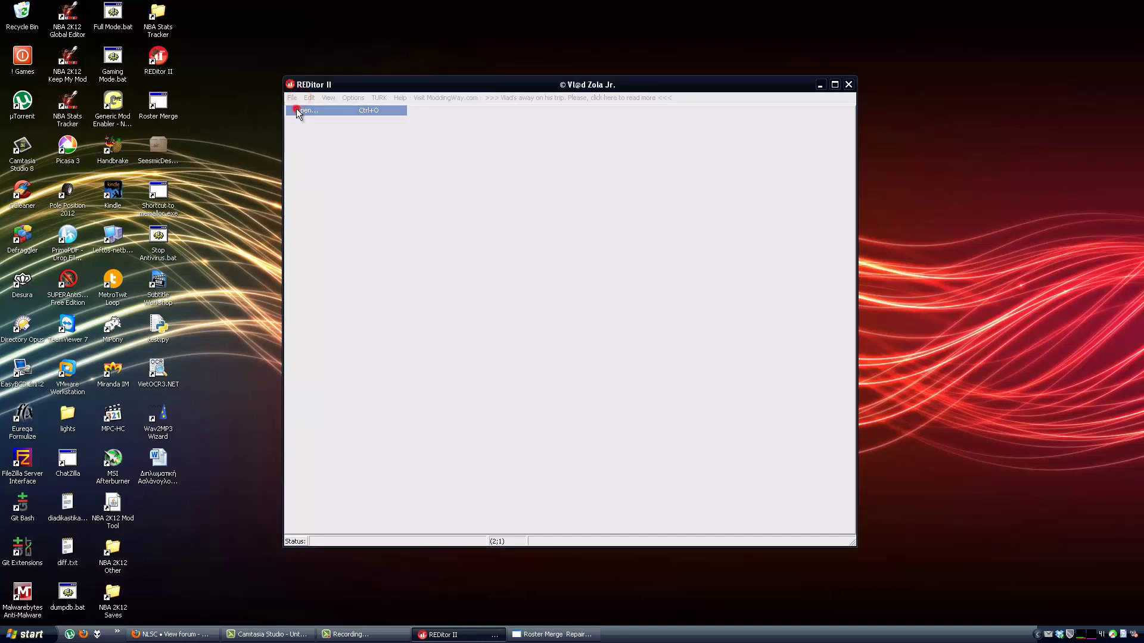
double_click(580, 257)
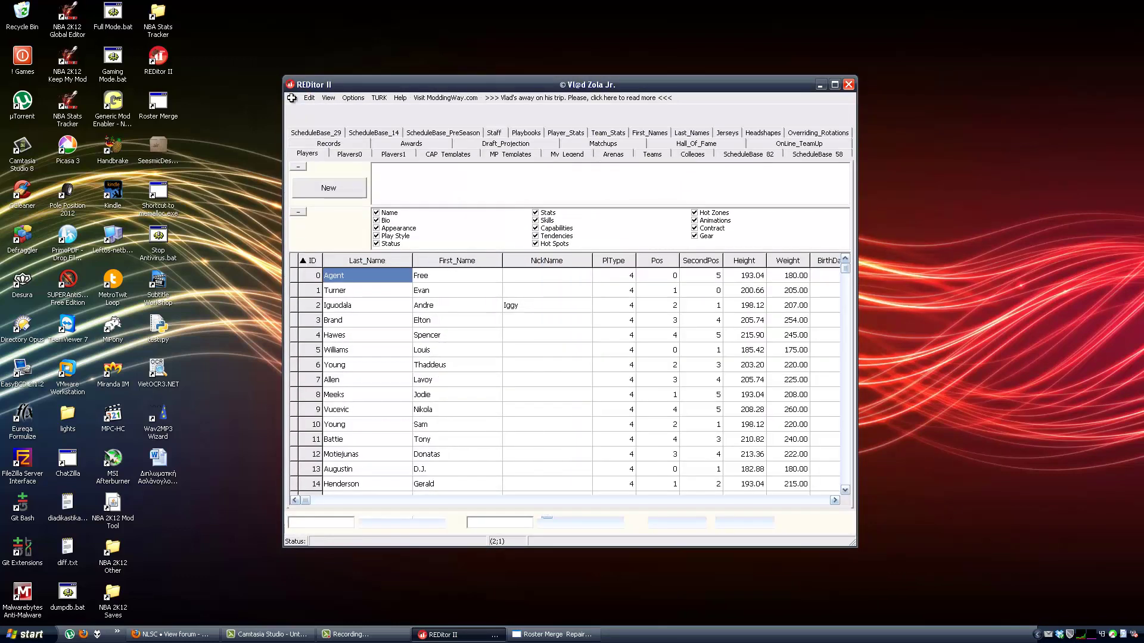
Save the opened roster as a new file named My UBRv24 in the Saves folder.
left_click(292, 98)
left_click(313, 132)
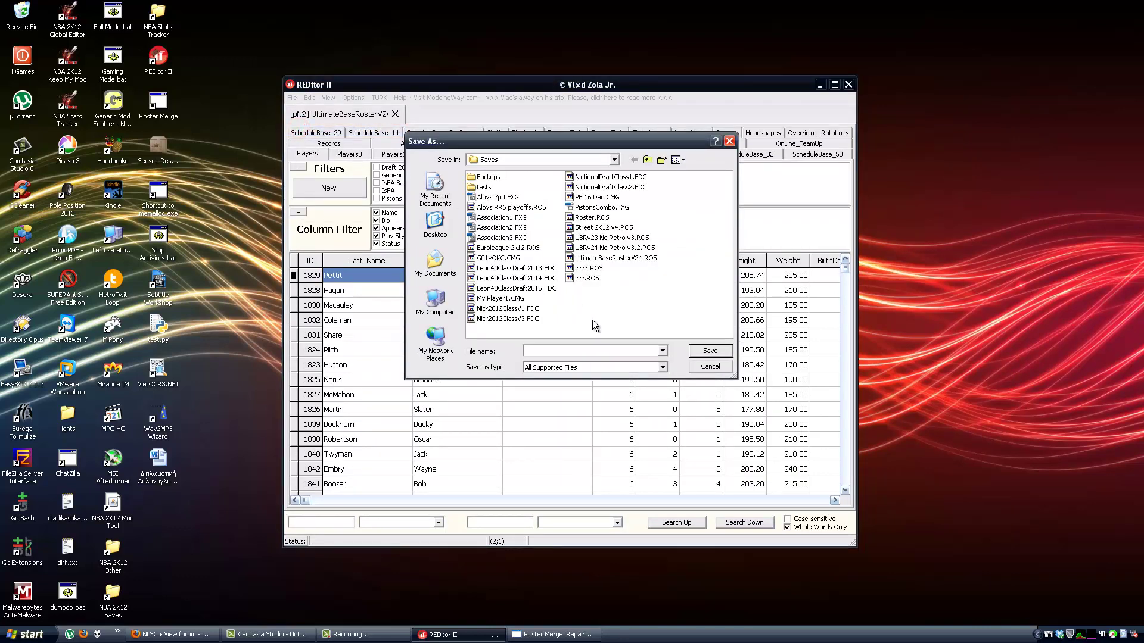
type("My UB")
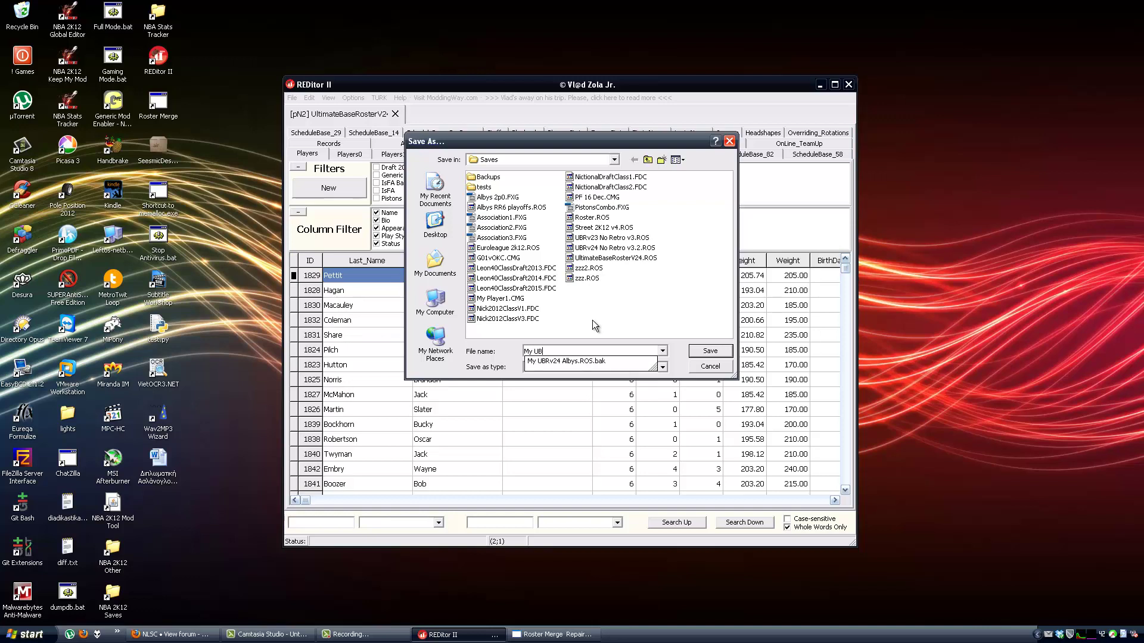
type("Rv24")
left_click(708, 351)
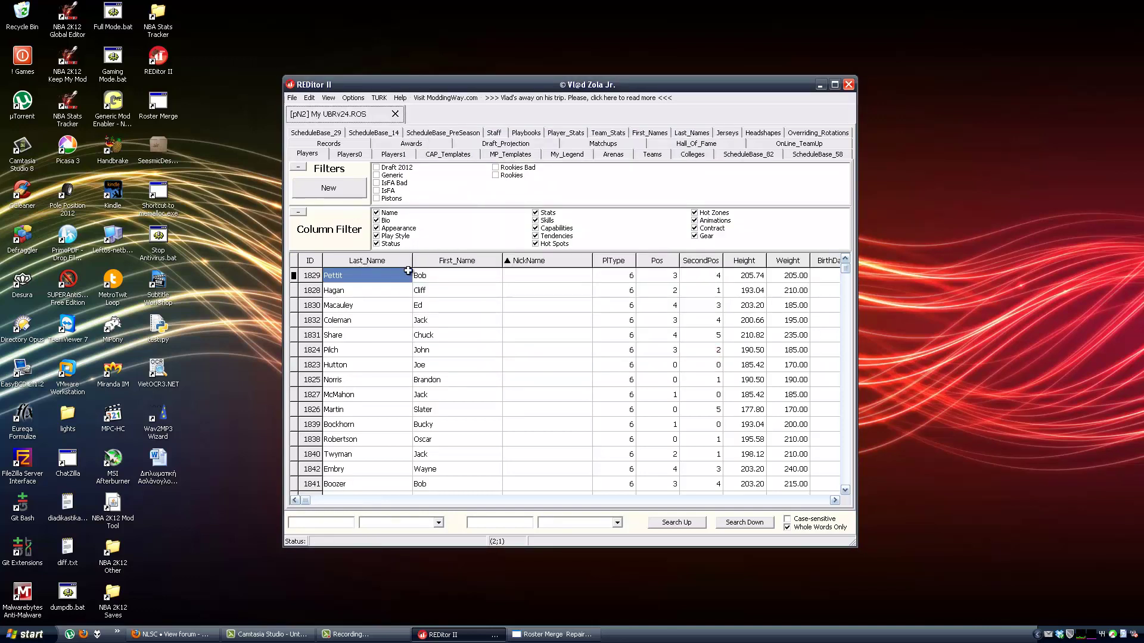
Sort the Players table of the My UBRv24 roster by ID in ascending order.
left_click(366, 292)
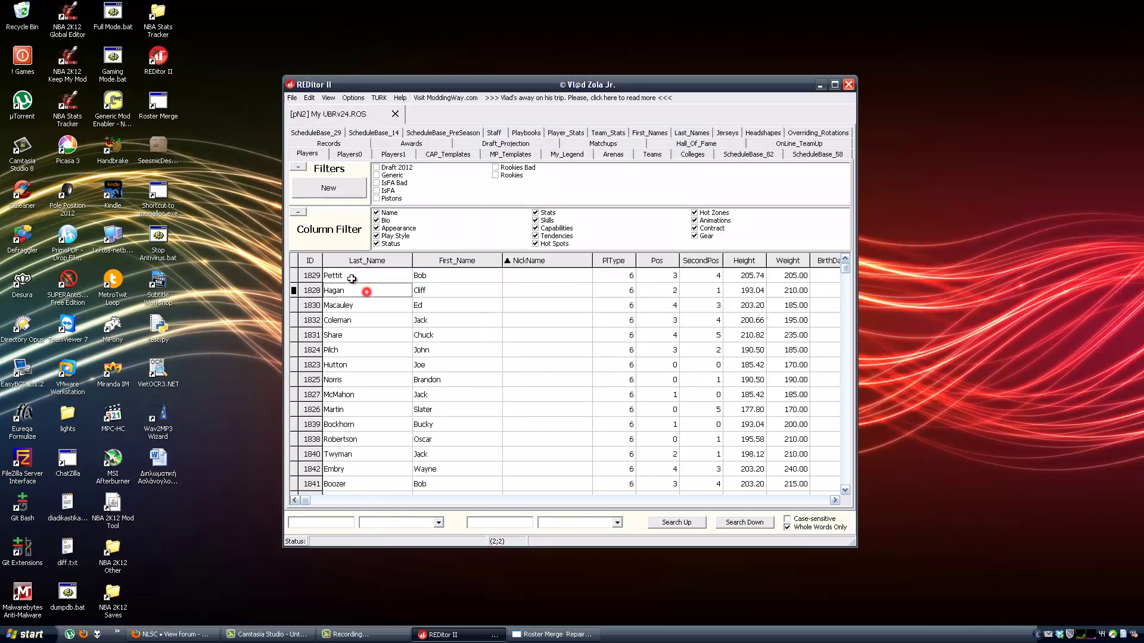
left_click(355, 275)
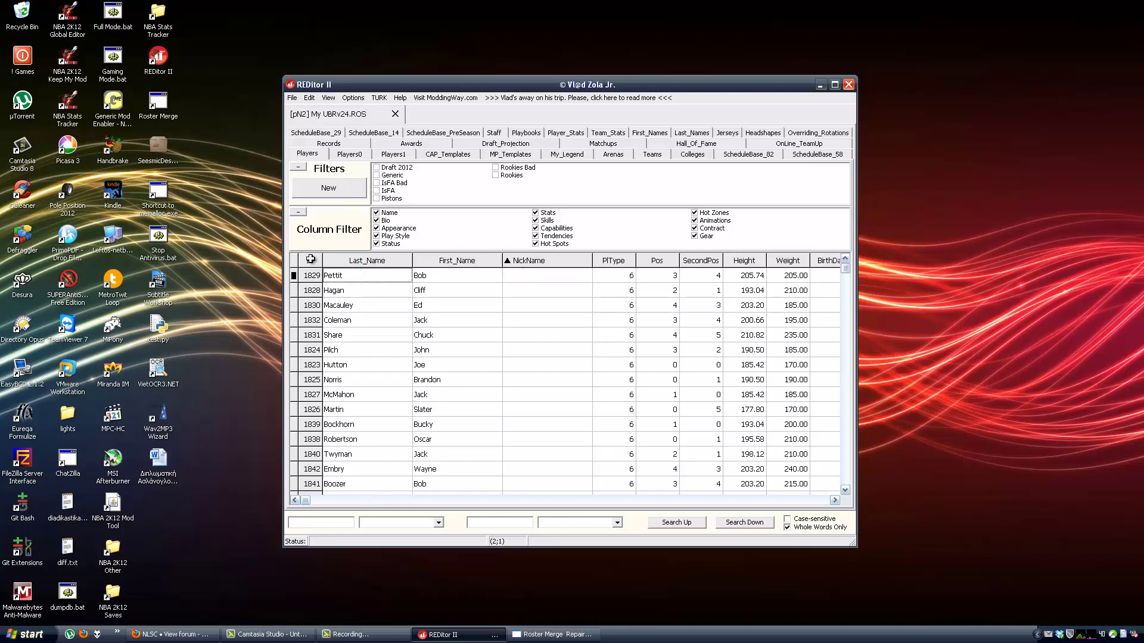
left_click(310, 260)
left_click(308, 262)
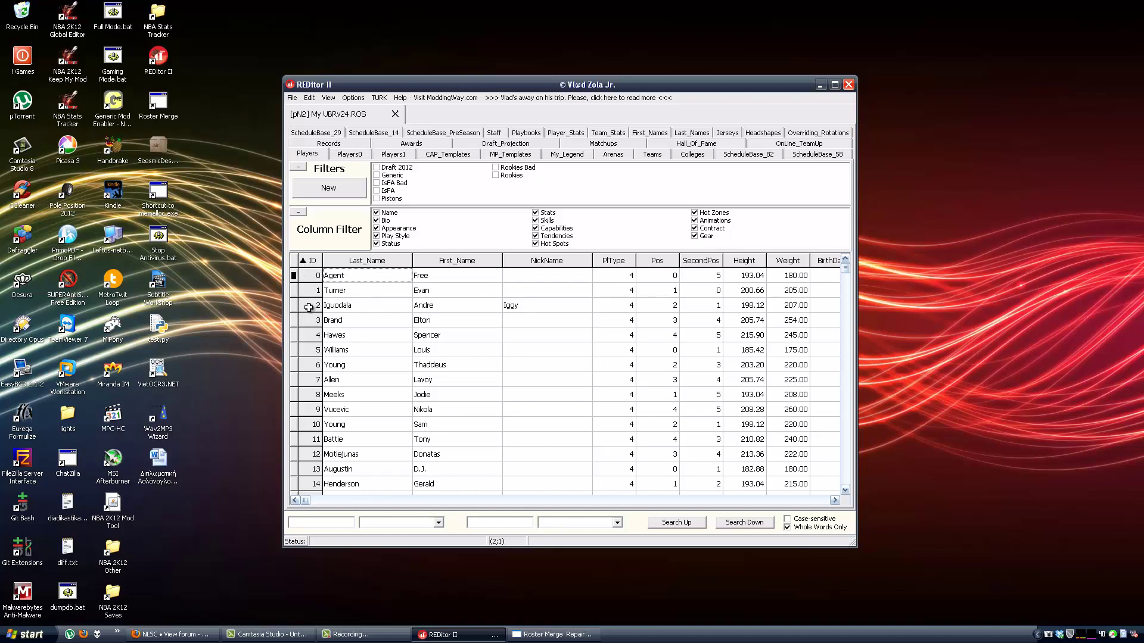
Start a CSV import and choose the UBR v24 folder under My Documents\!testcsv as its source path.
left_click(292, 98)
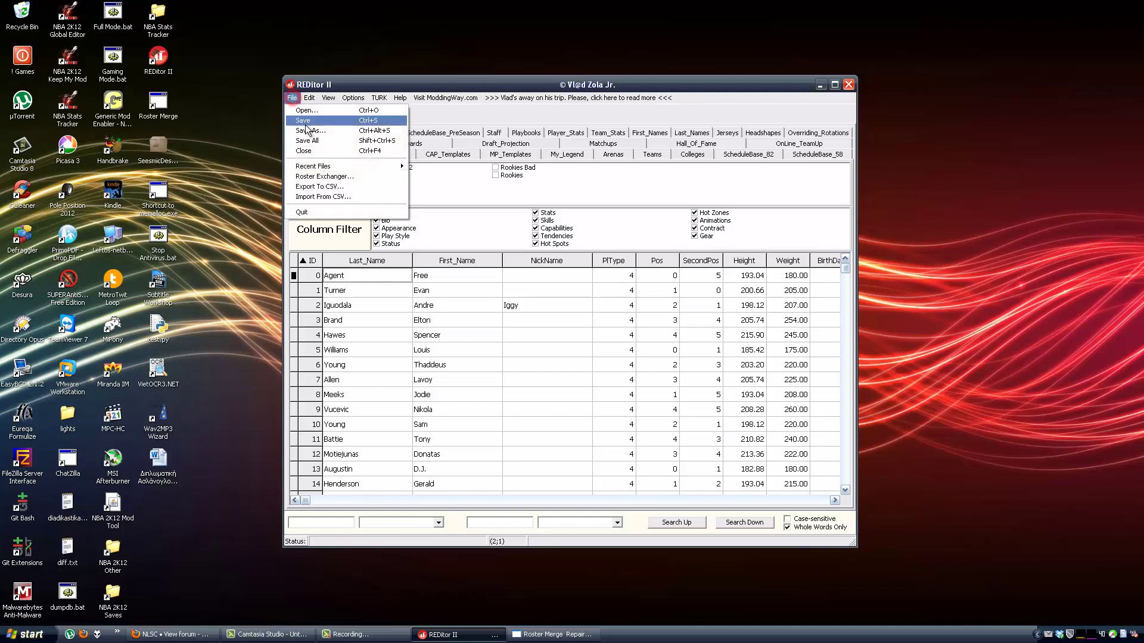
left_click(292, 98)
left_click(292, 98)
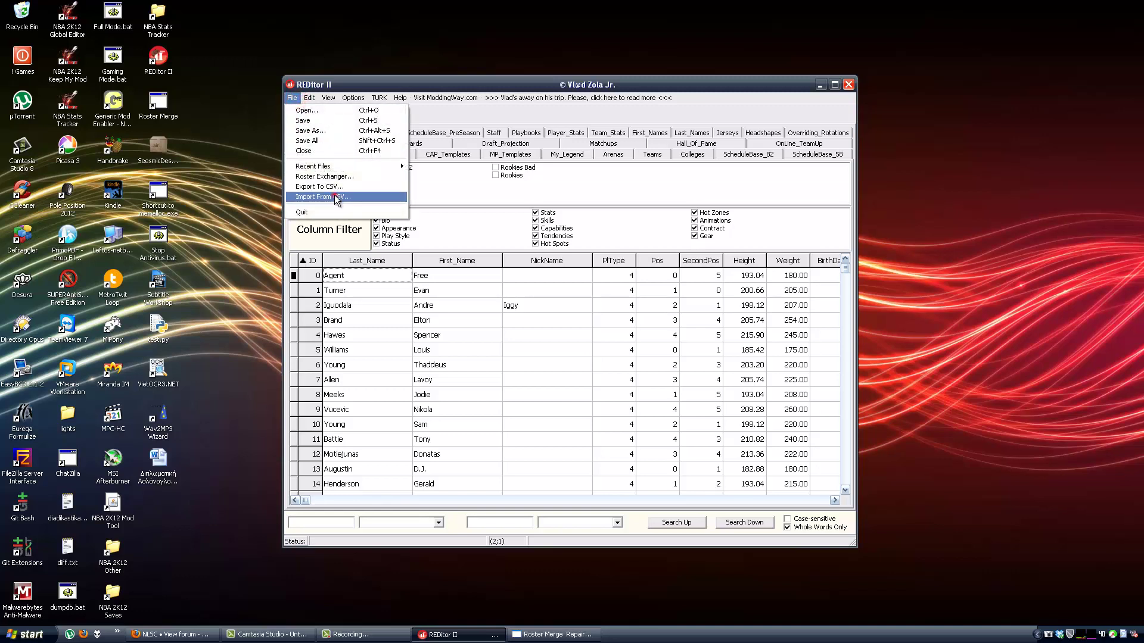
left_click(334, 195)
left_click(670, 305)
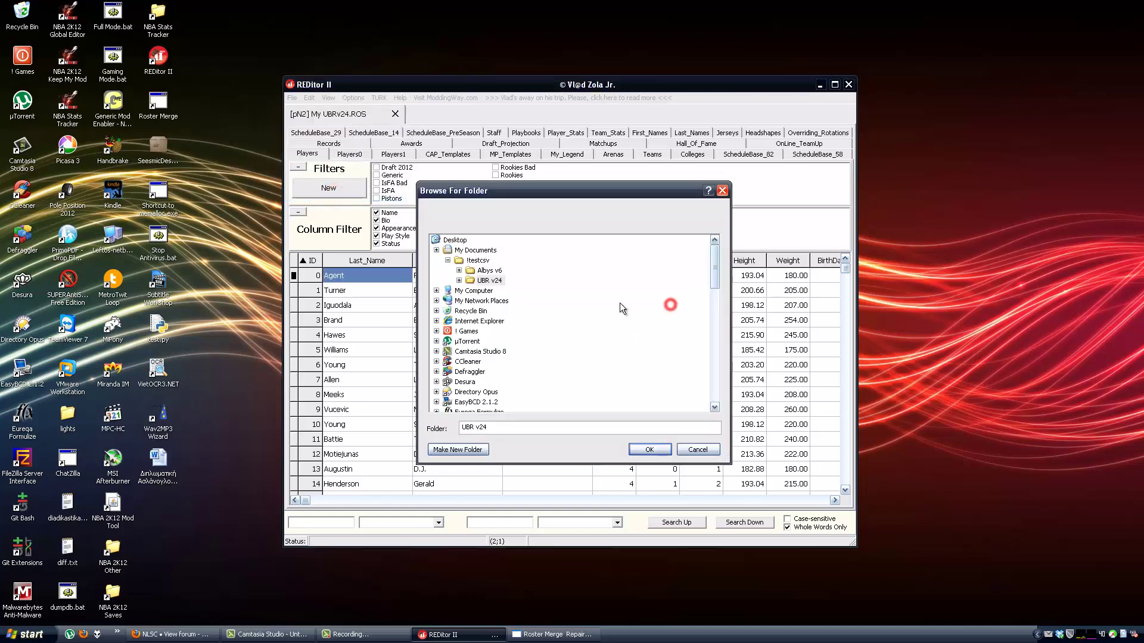
double_click(486, 280)
left_click(652, 448)
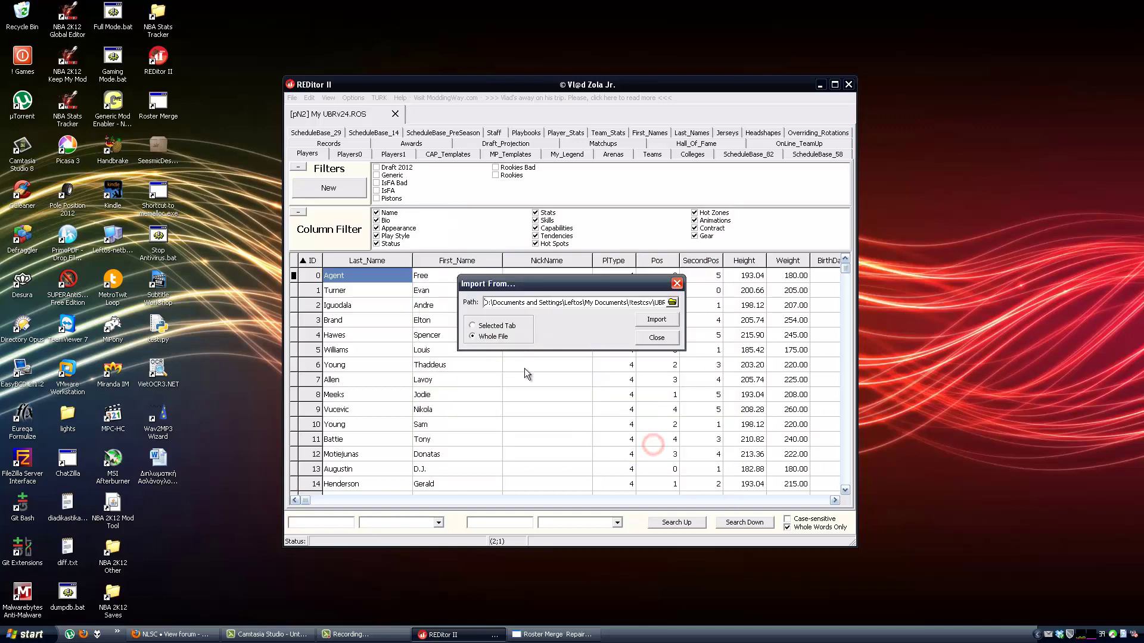
Check the import path against the merge tool's destination path, and import the whole file from CSV into the My UBRv24 roster.
left_click(536, 634)
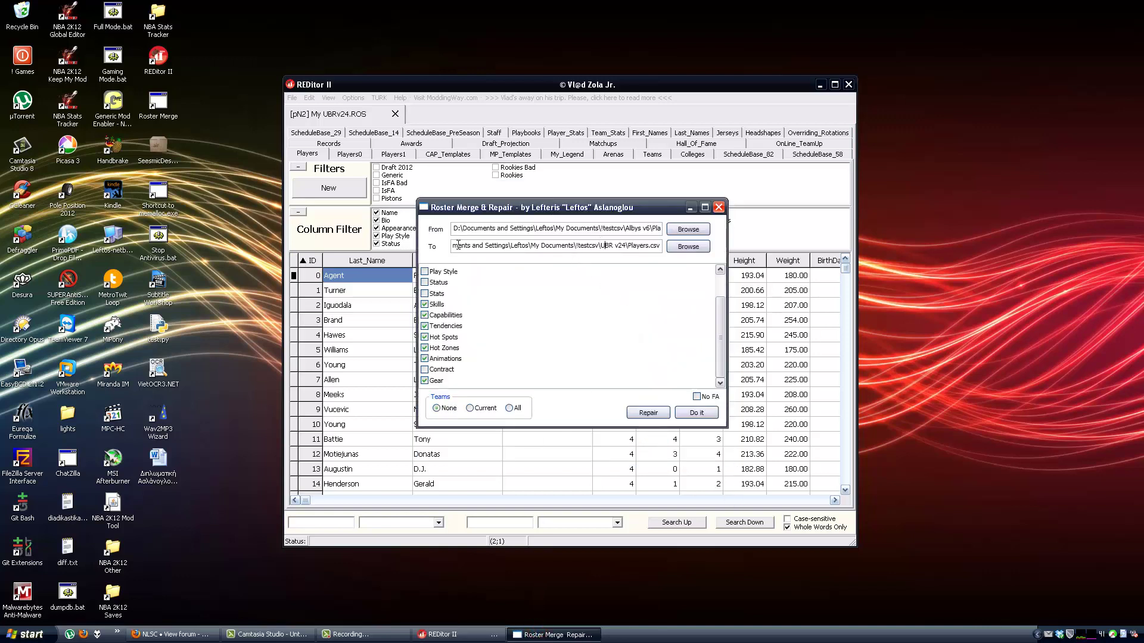
left_click(690, 208)
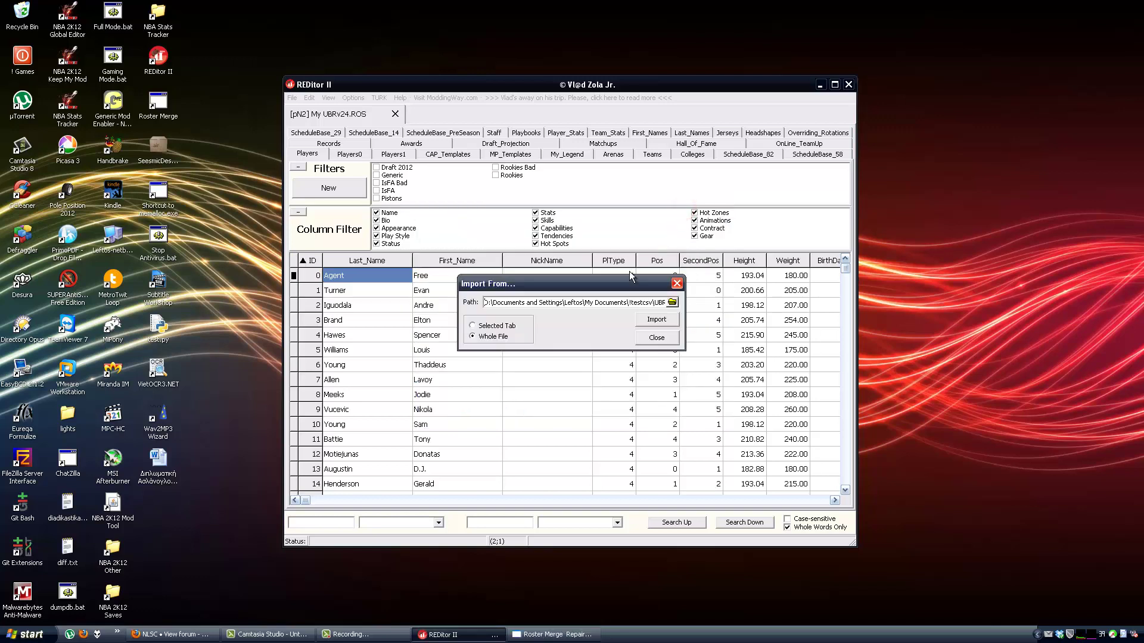
left_click(659, 320)
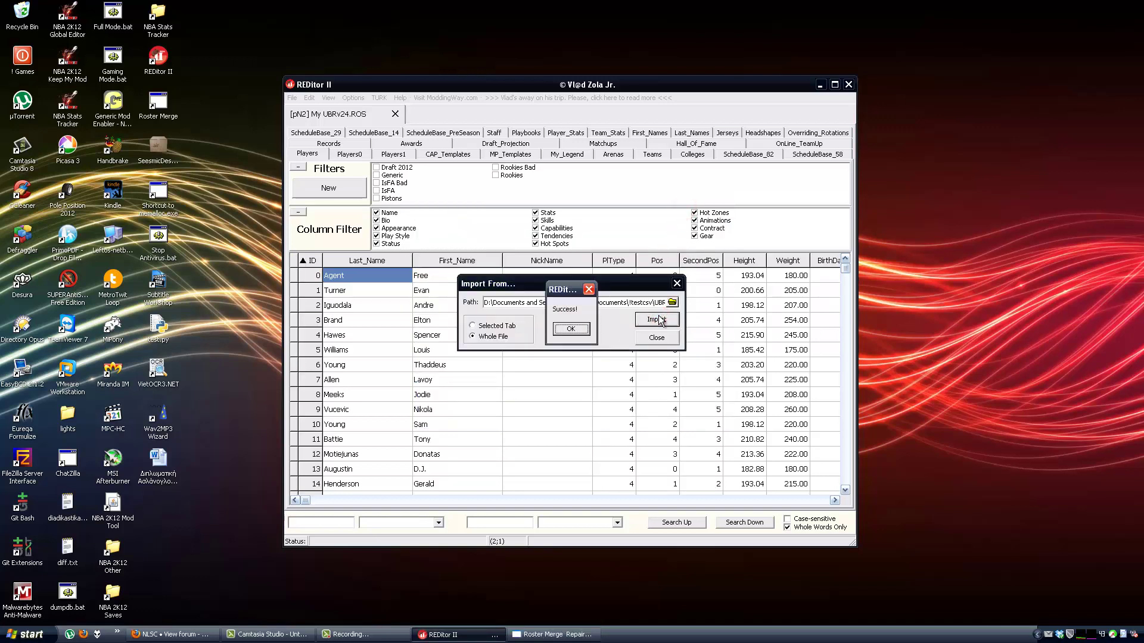
left_click(570, 330)
left_click(656, 337)
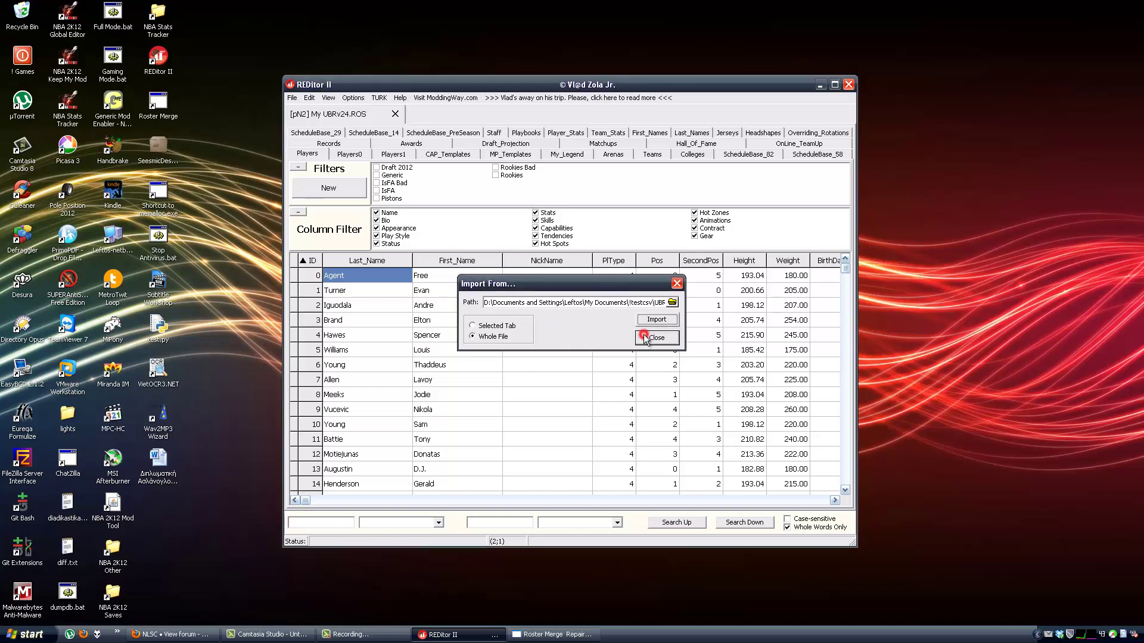
Examine the imported player entries row by row from the start of the Players table.
left_click(369, 288)
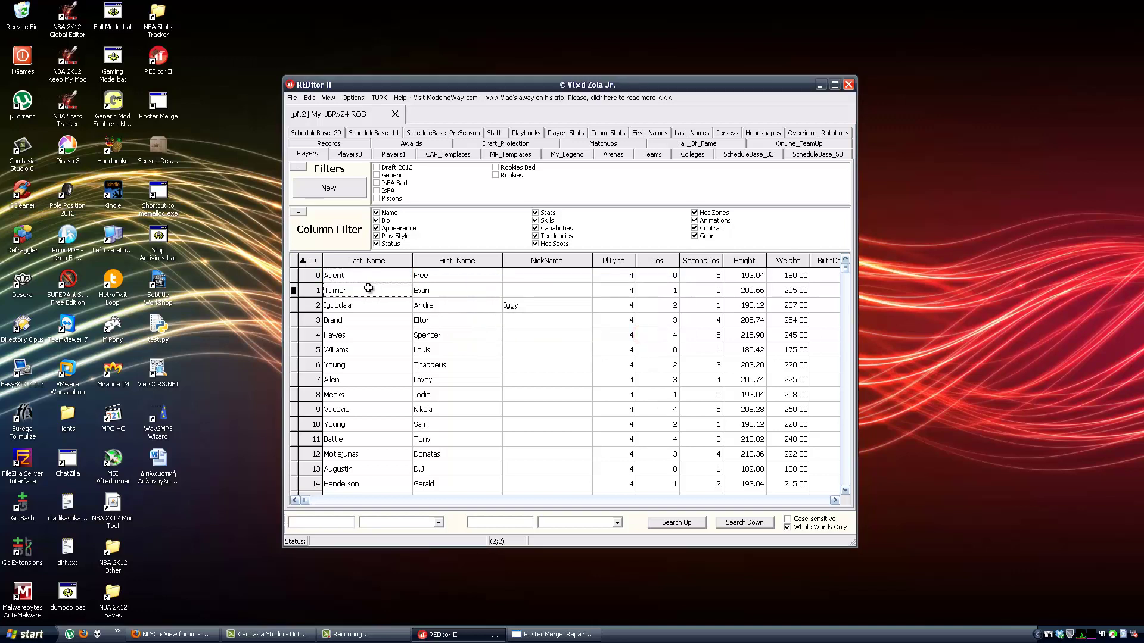
left_click(368, 280)
key("Down")
key("Down")
key("Down")
key("Down")
key("Down")
key("Down")
key("Down")
key("Down")
key("Down")
key("Down")
key("Down")
key("Down")
key("Down")
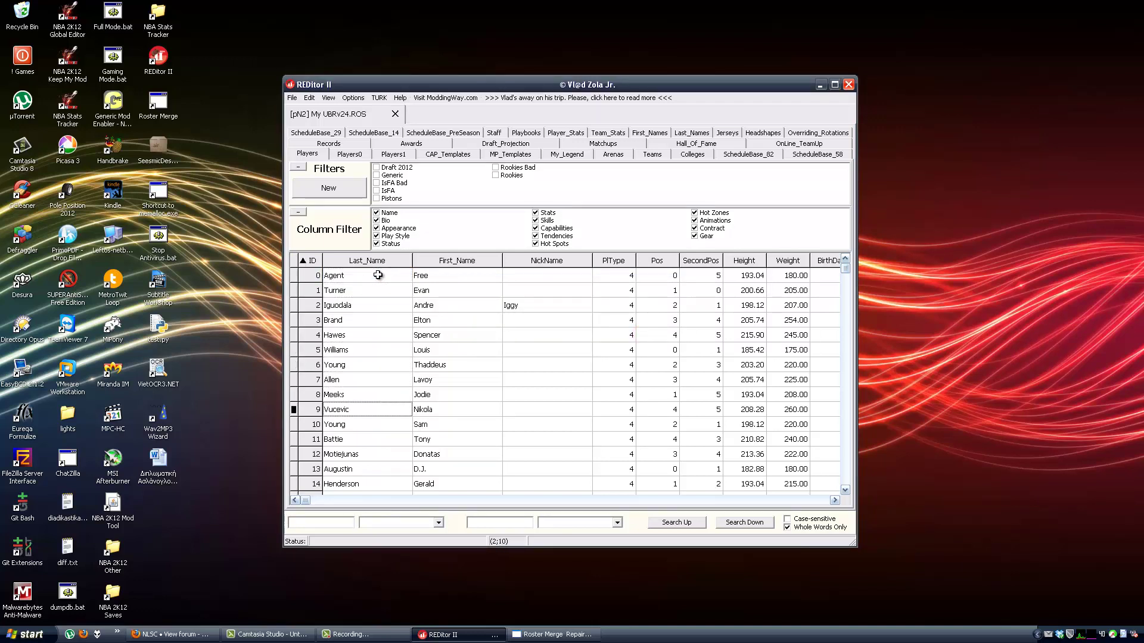
Look through the player entries farther down the imported Players table, and return to its first row.
key("Down")
key("Down")
key("Down")
key("Down")
key("Down")
key("Down")
key("Down")
key("Down")
key("Down")
key("Down")
key("Down")
key("Down")
key("Down")
key("Down")
key("Down")
key("Down")
key("Down")
key("Down")
key("Down")
key("Down")
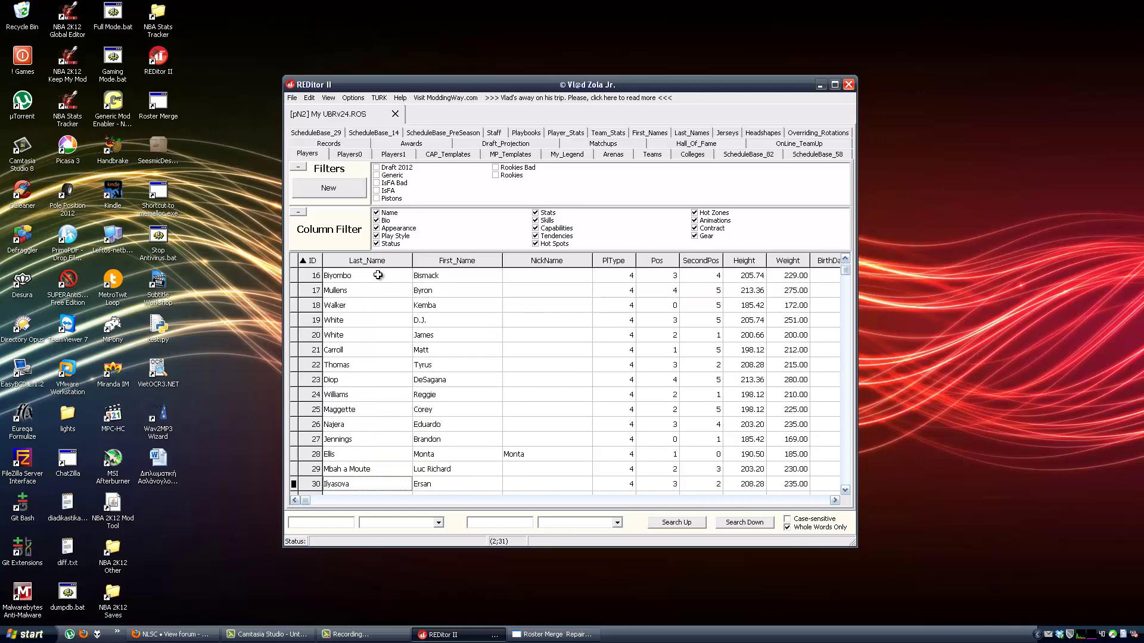
key("Down")
key("Down")
key("Down")
key("Down")
key("Down")
key("Down")
key("Down")
key("Down")
key("Down")
key("Down")
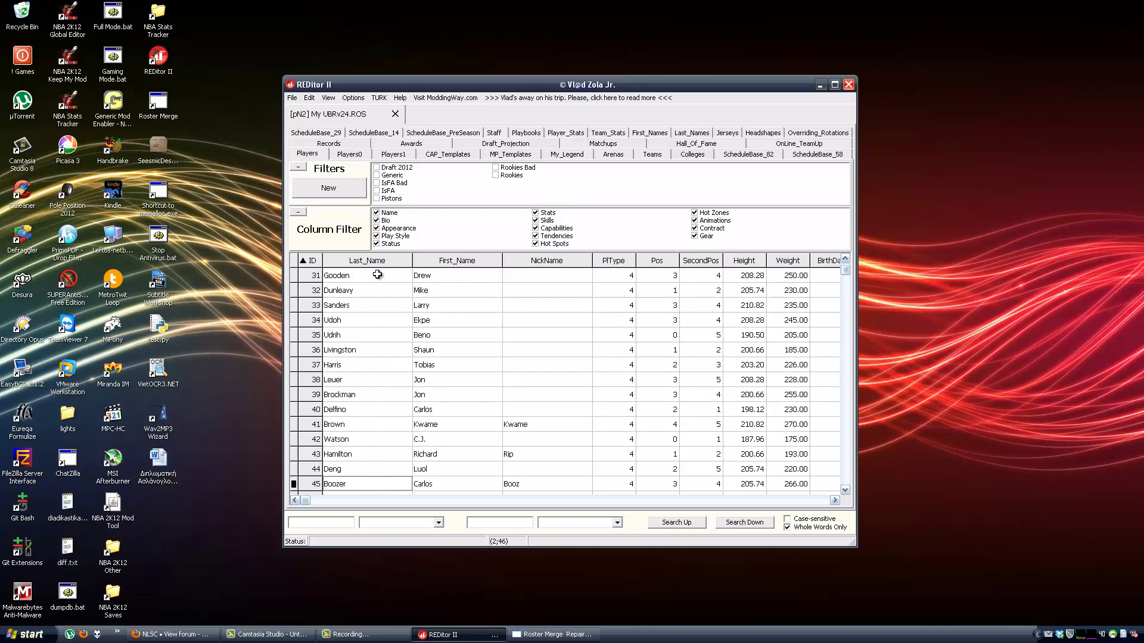
key("Page_Up")
key("Page_Up")
key("Page_Up")
key("Page_Up")
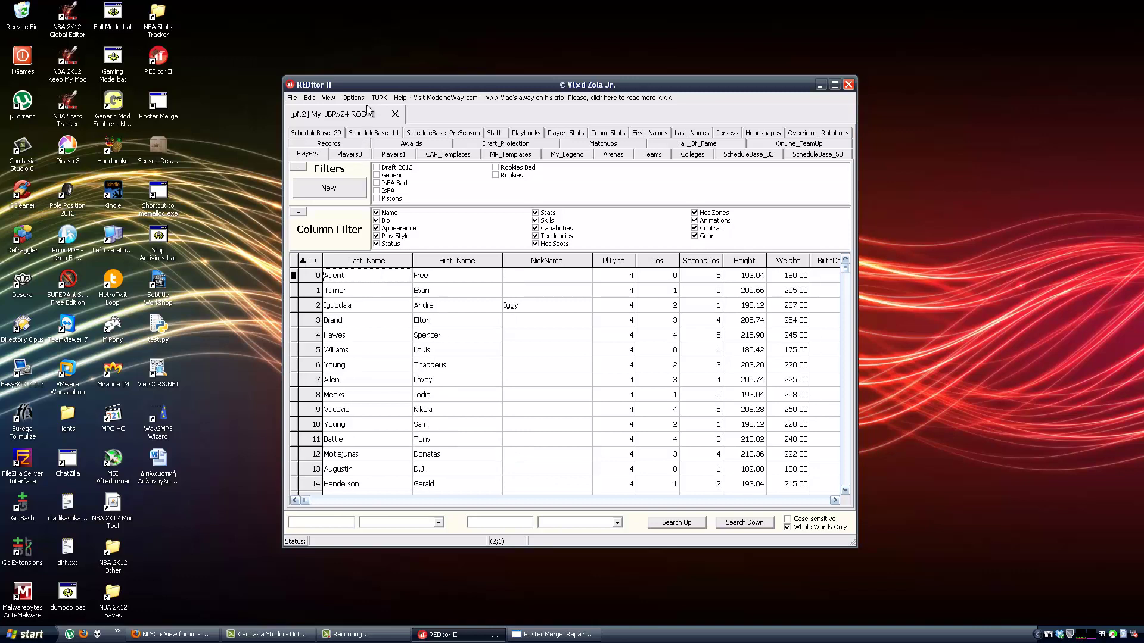
Close the My UBRv24 roster.
left_click(294, 99)
left_click(294, 99)
left_click(395, 115)
left_click(540, 332)
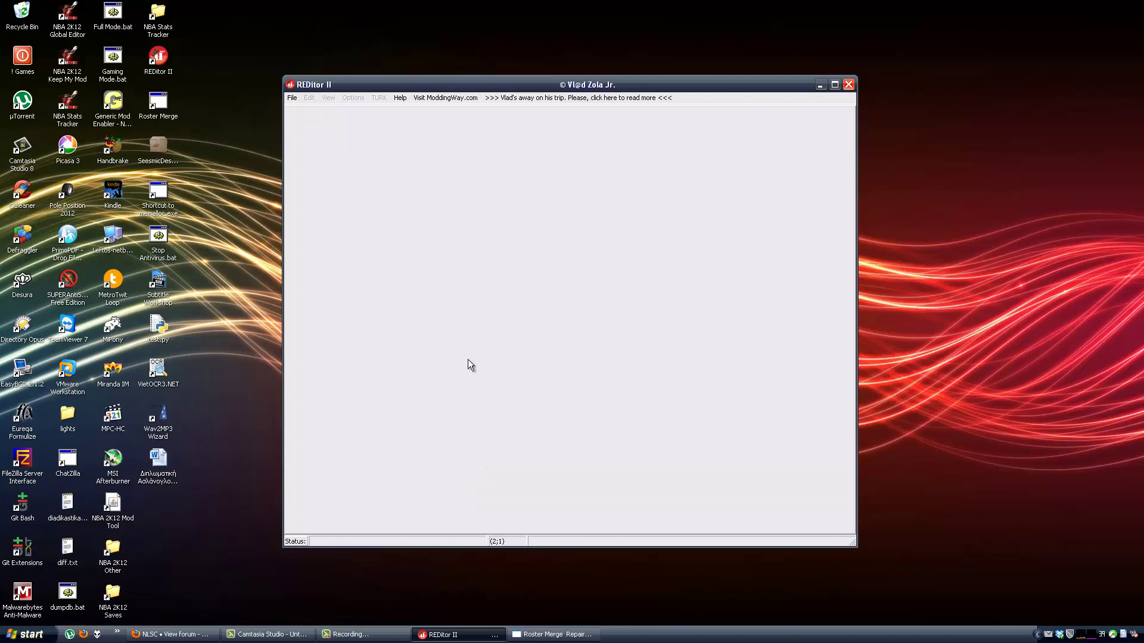
Check the Roster Merge & Repair settings, and open the UBRv24 No Retro v3.2.ROS roster from the Saves folder in REDitor II.
left_click(548, 635)
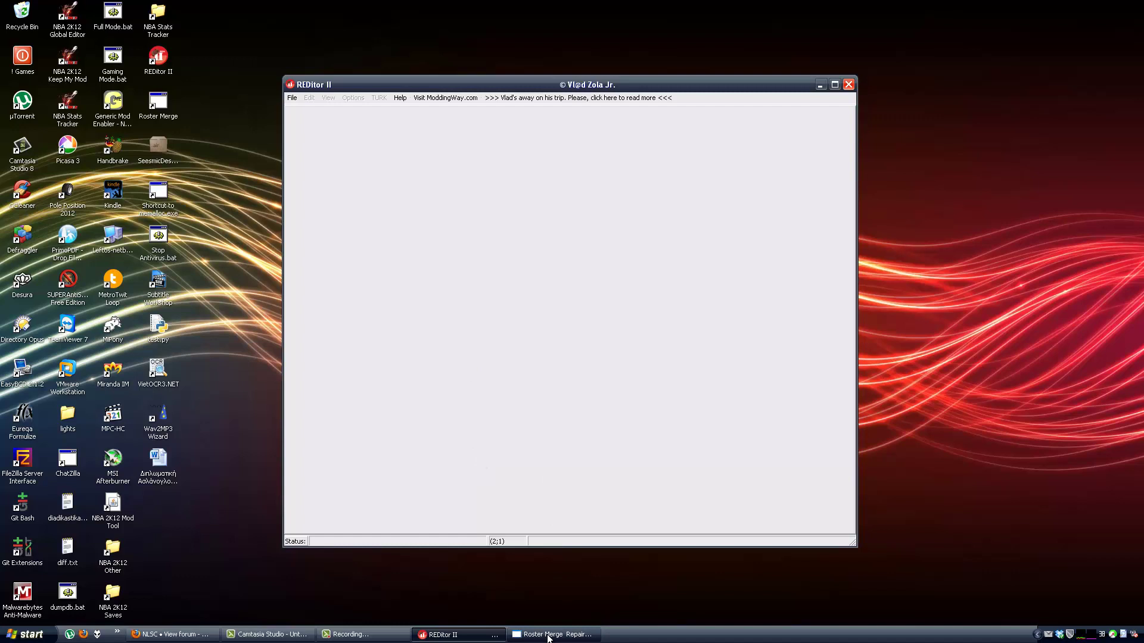
left_click(548, 635)
left_click(548, 634)
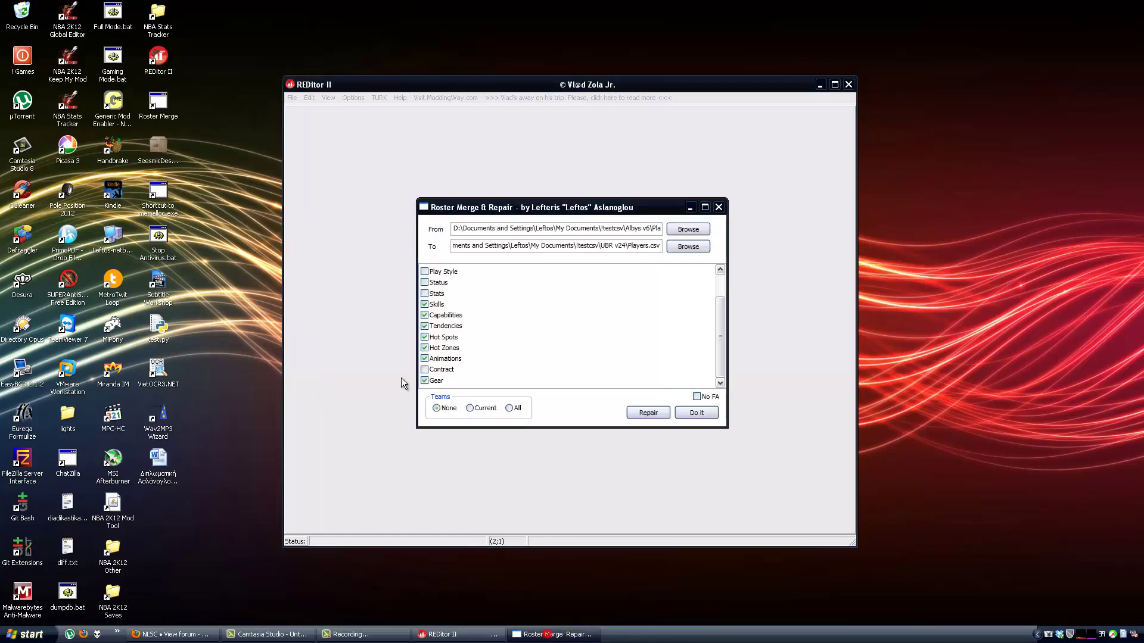
left_click(292, 97)
left_click(292, 111)
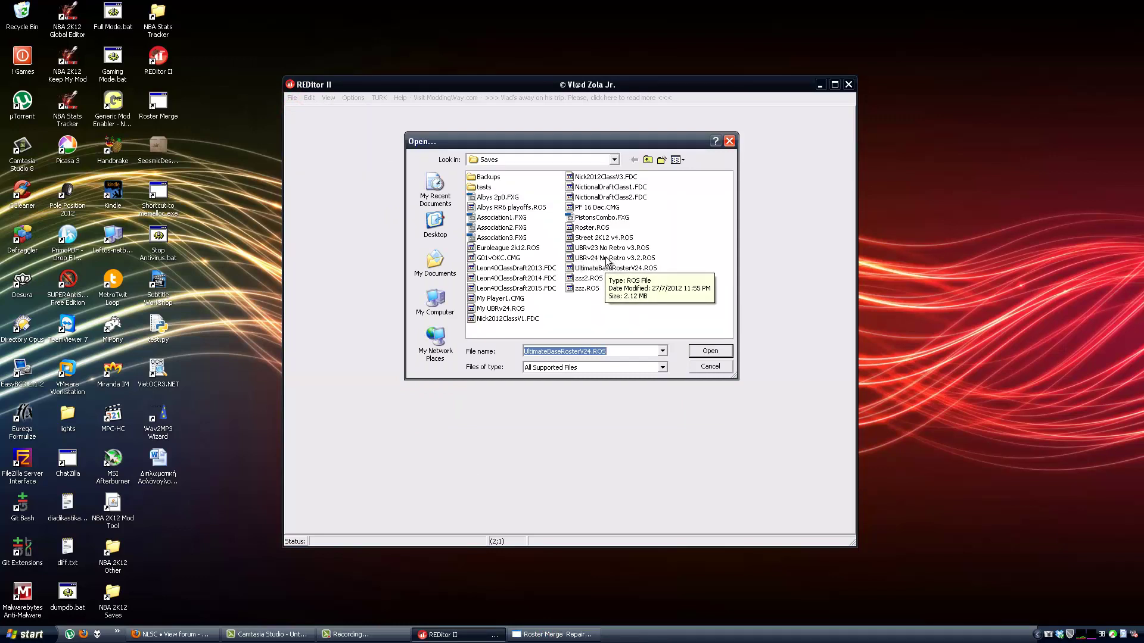
left_click(614, 258)
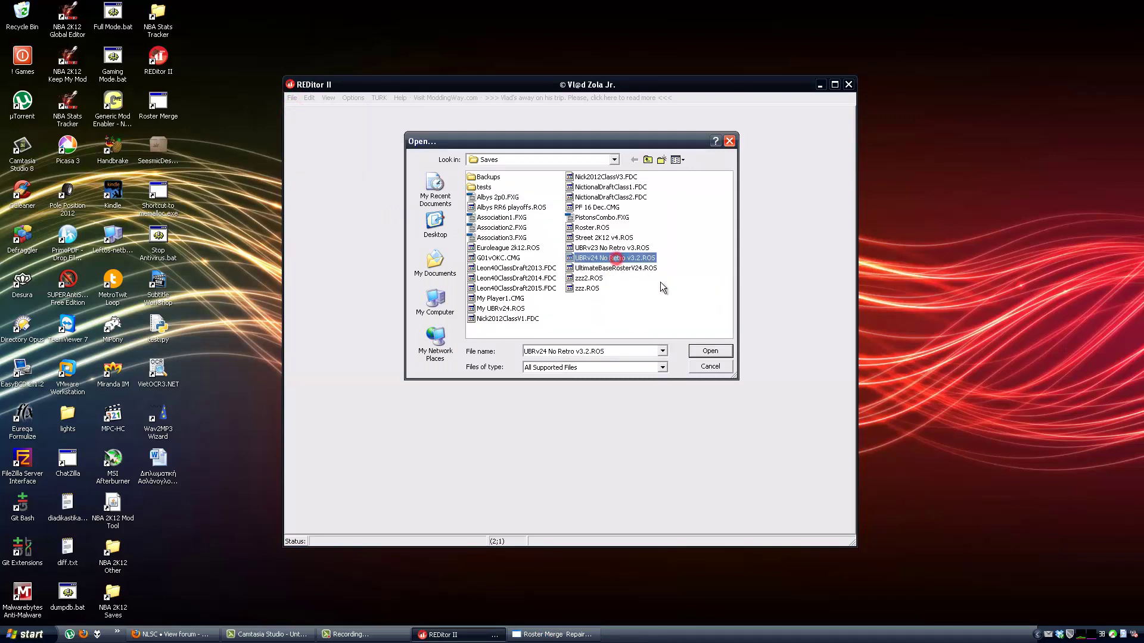
left_click(700, 350)
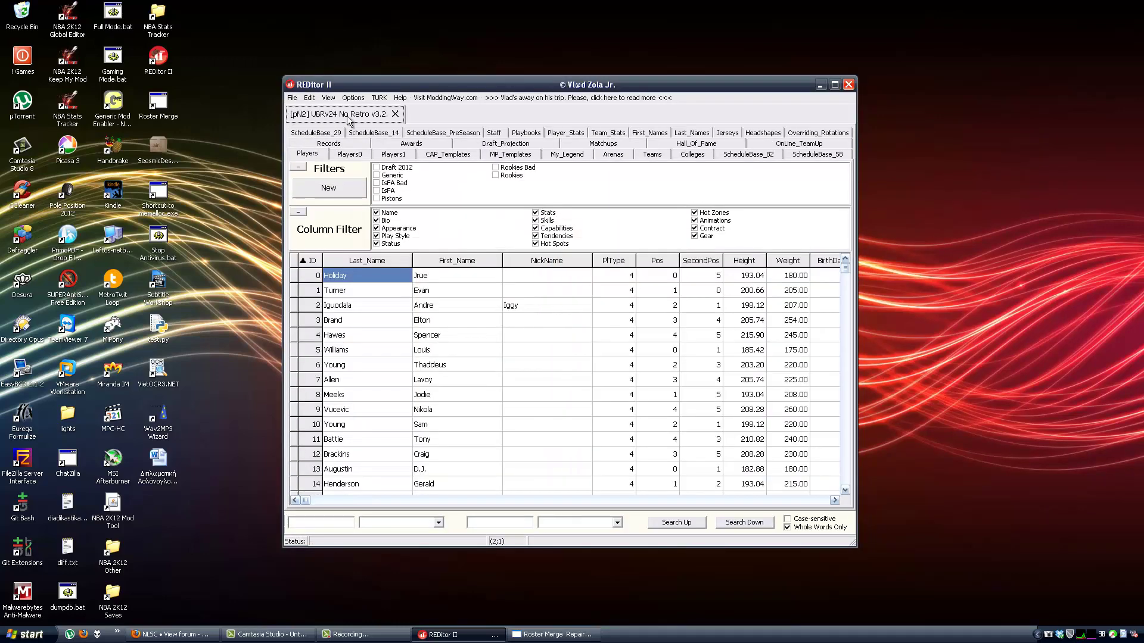
Start a CSV export of the roster and create a folder named UBR No Retro under !testcsv as its destination path.
left_click(296, 100)
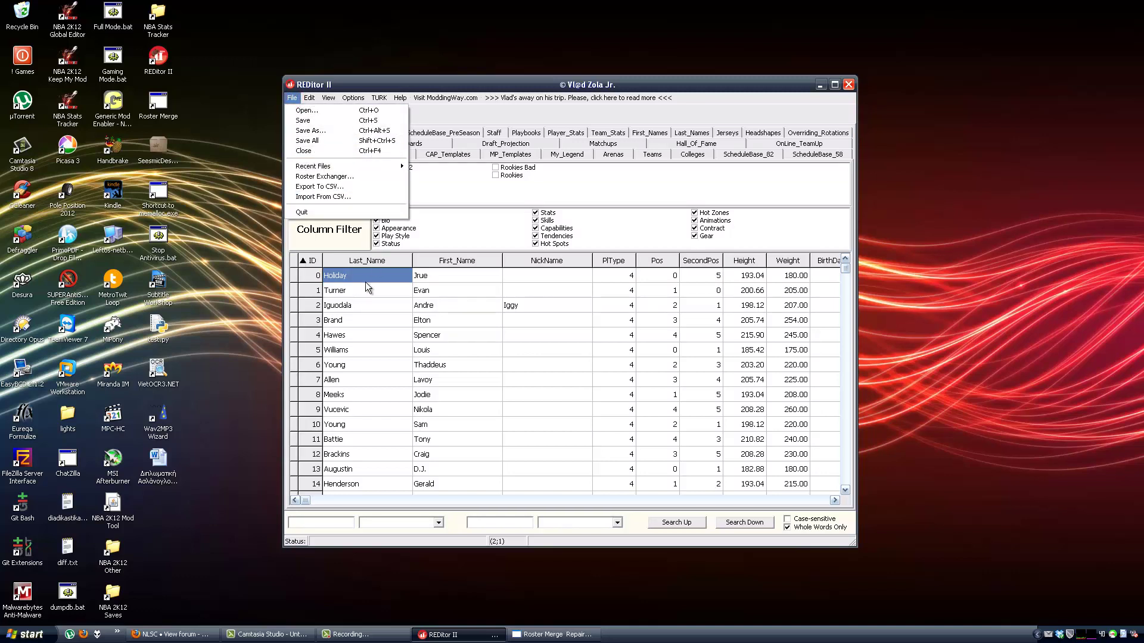
left_click(317, 187)
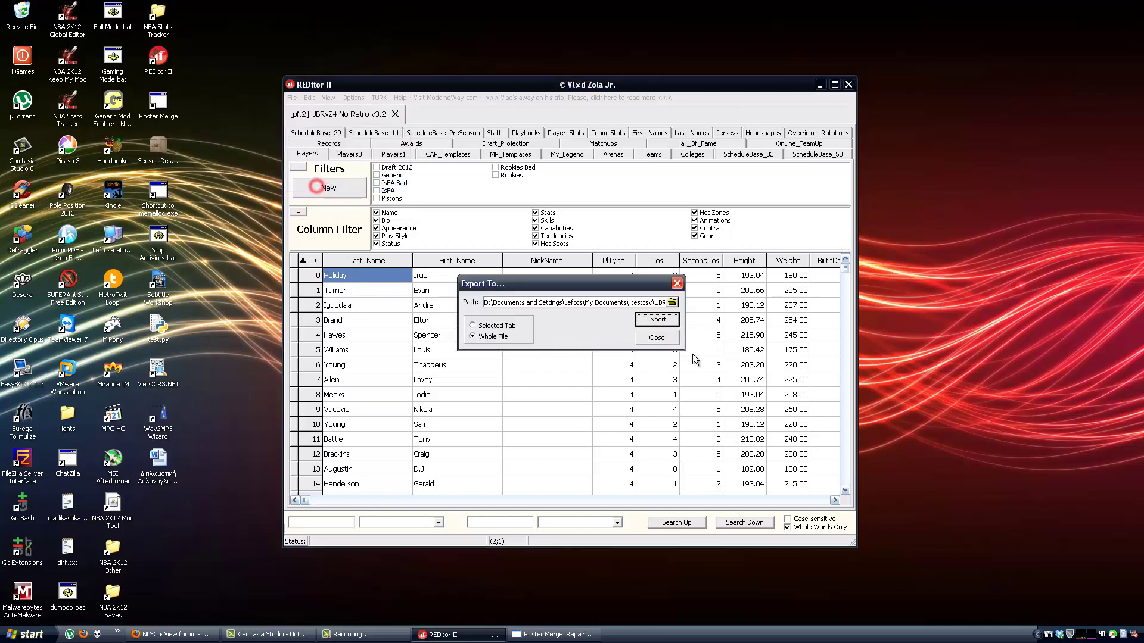
left_click(672, 306)
double_click(486, 270)
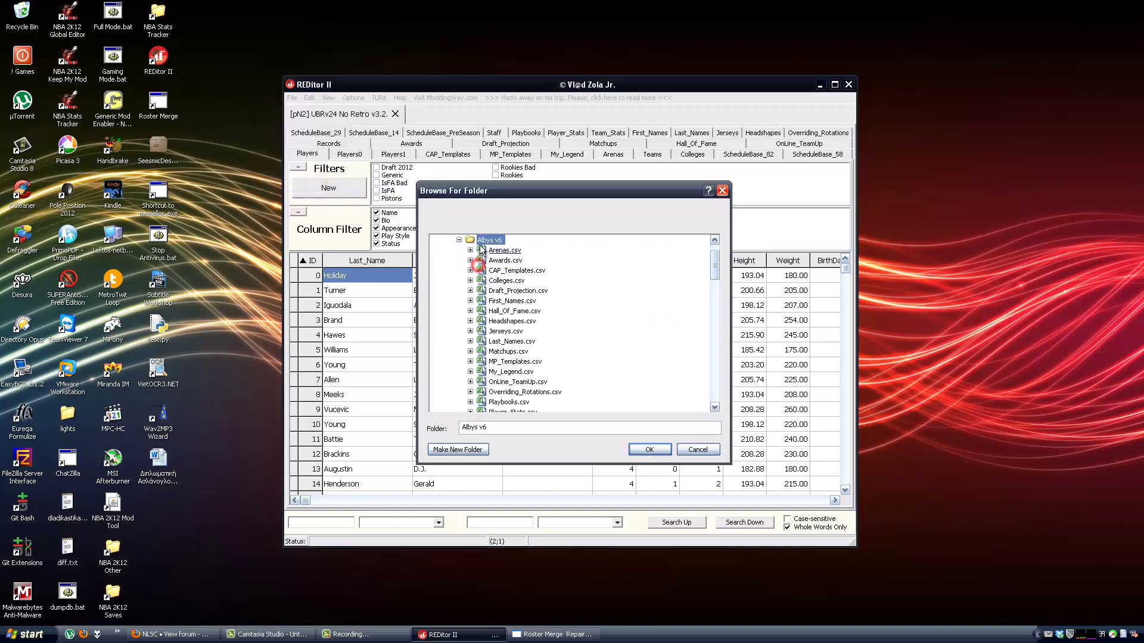
scroll(477, 268, "up", 2)
left_click(473, 260)
left_click(454, 448)
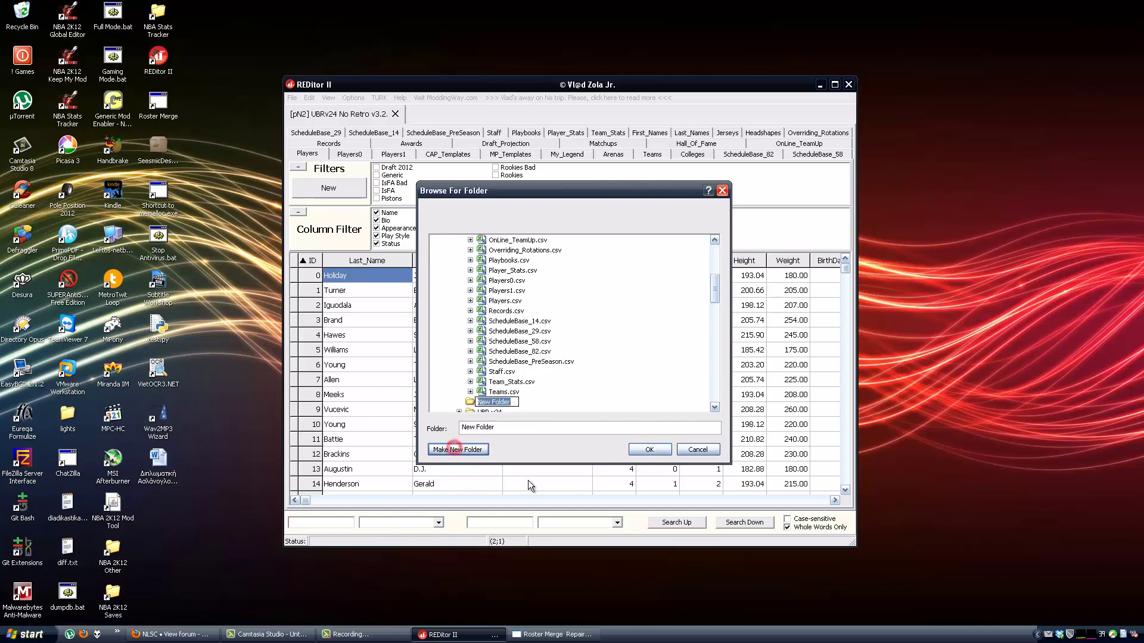
type("UBR No Retro")
key("Return")
left_click(651, 450)
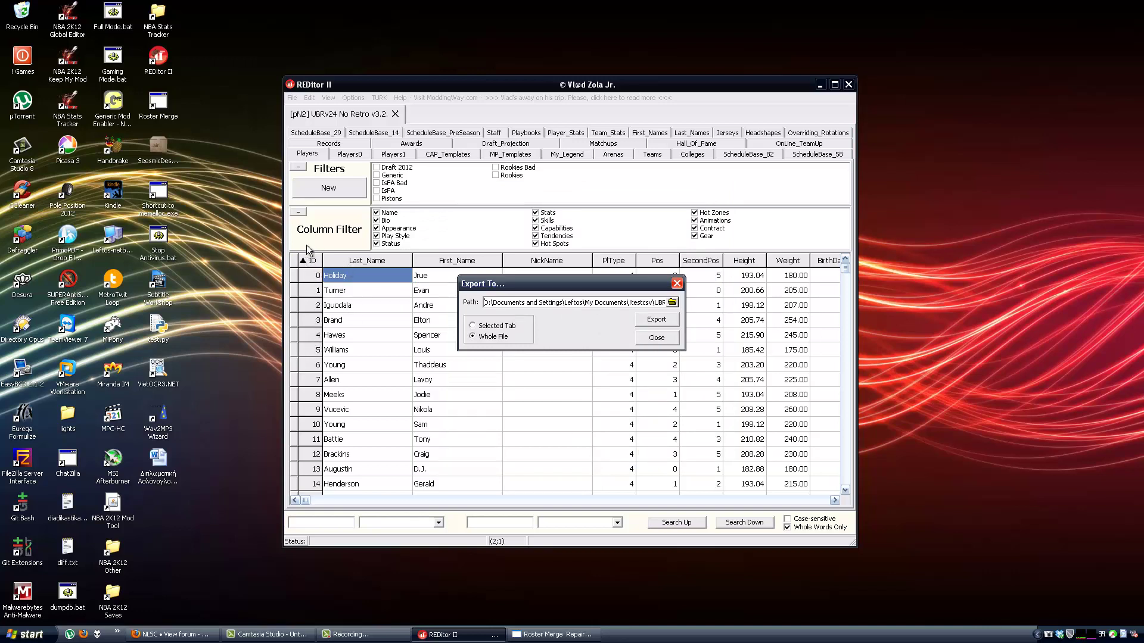
Export the whole roster file to CSV in the UBR No Retro folder.
left_click(656, 320)
left_click(582, 326)
left_click(656, 338)
In Roster Merge & Repair, set the destination to Players.csv in the UBR No Retro folder and run the merge from Albys v6.
left_click(550, 635)
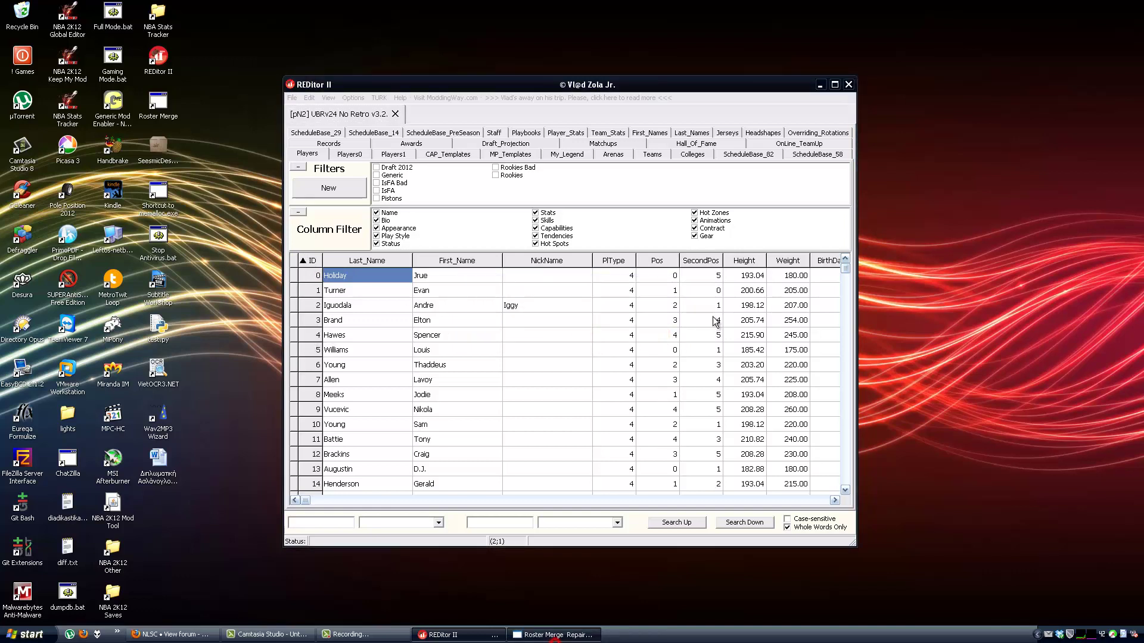
left_click(688, 246)
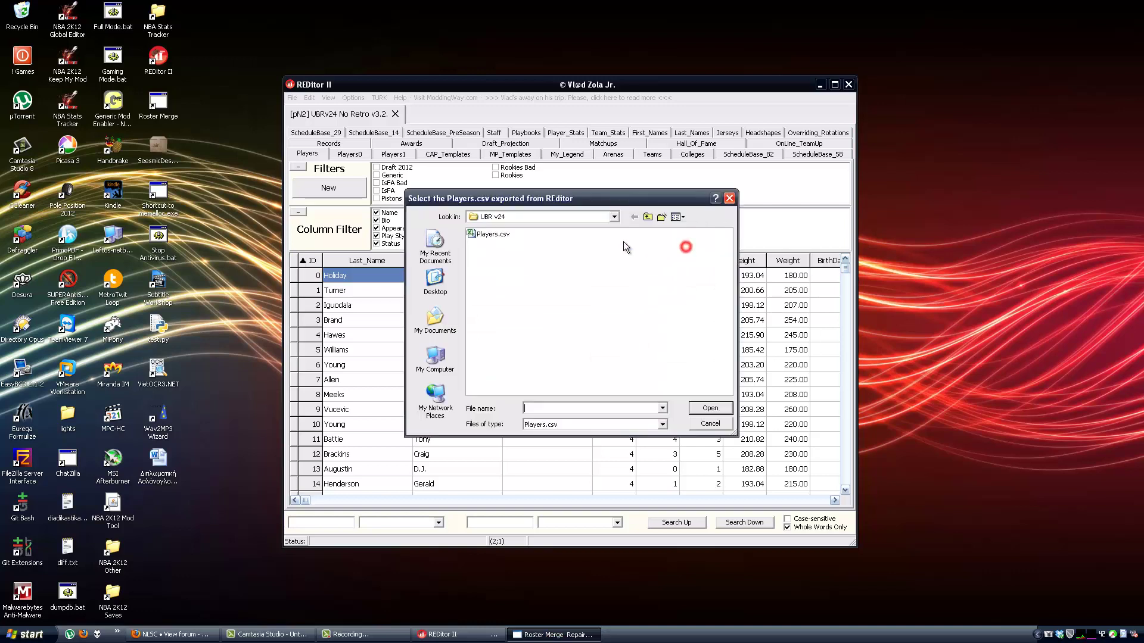
left_click(648, 218)
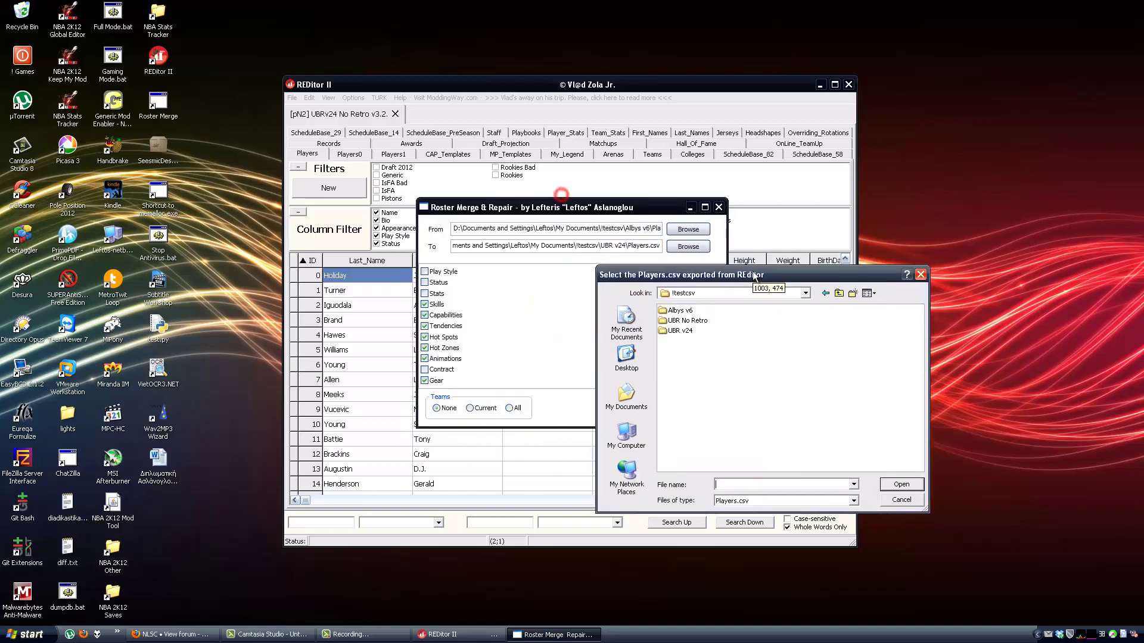
double_click(687, 321)
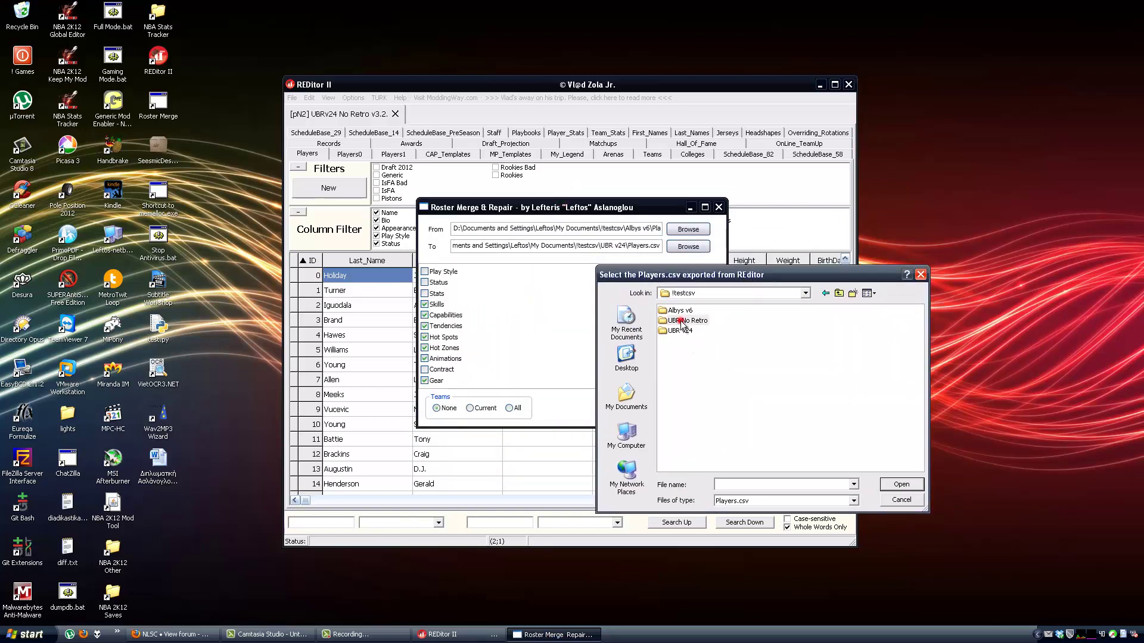
left_click(672, 311)
double_click(669, 311)
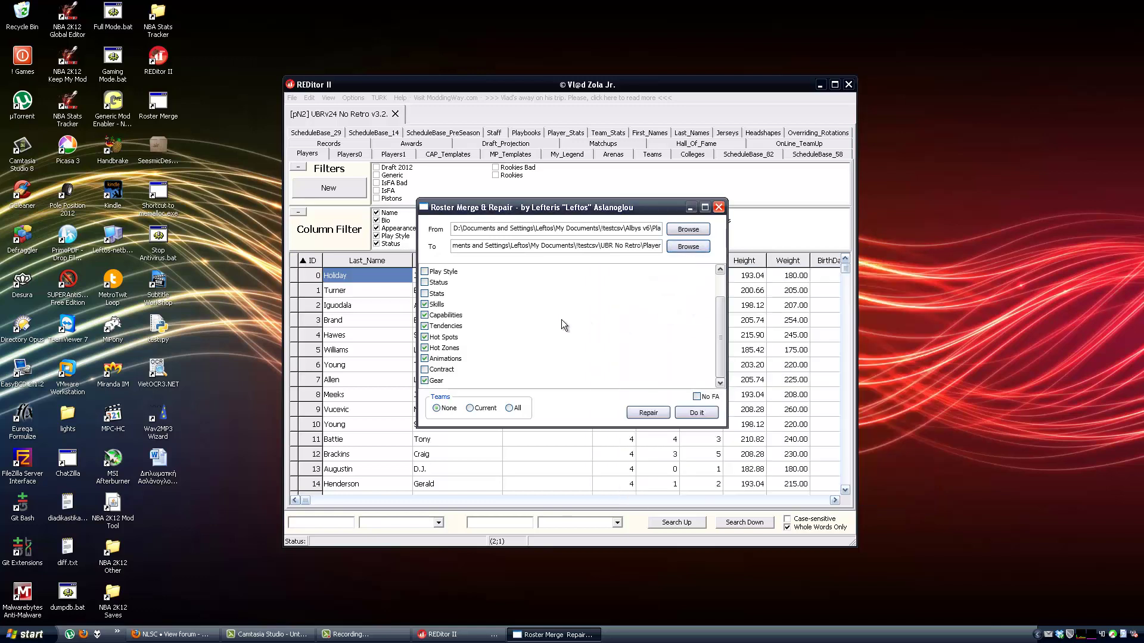
left_click(695, 415)
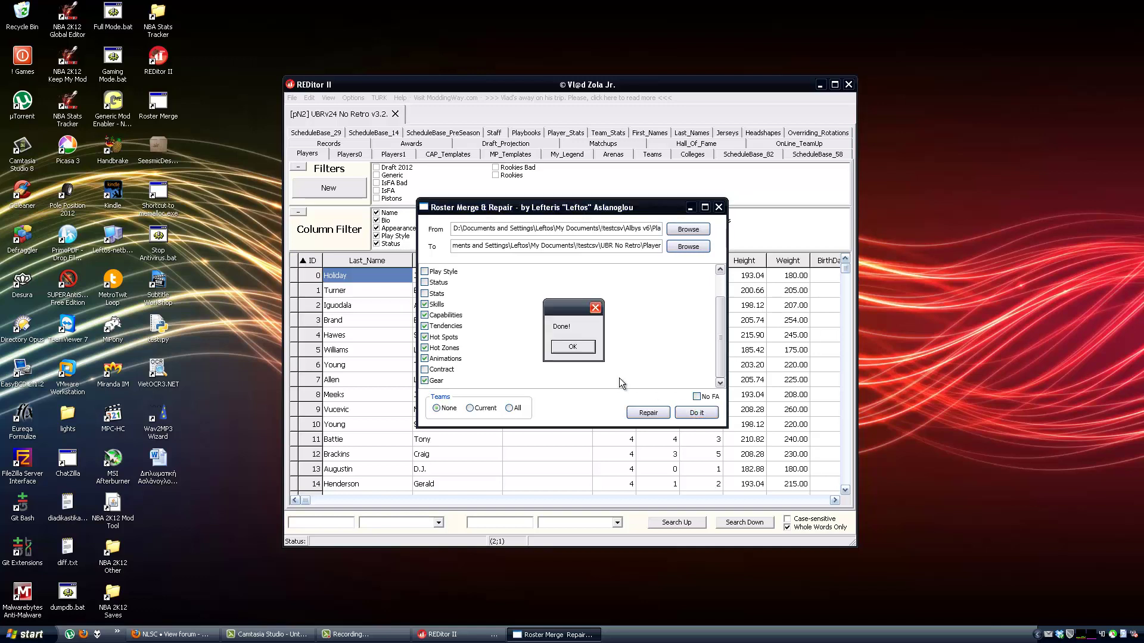
left_click(570, 346)
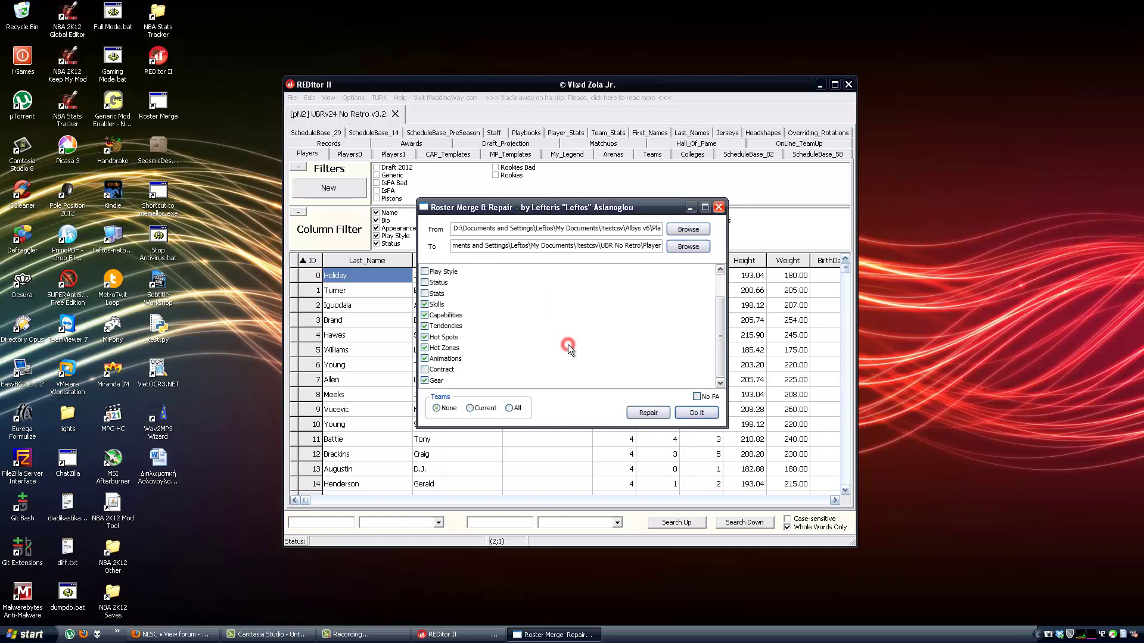
In REDitor II, import the whole file from the UBR No Retro CSV folder into the UBRv24 No Retro v3.2 roster.
left_click(294, 99)
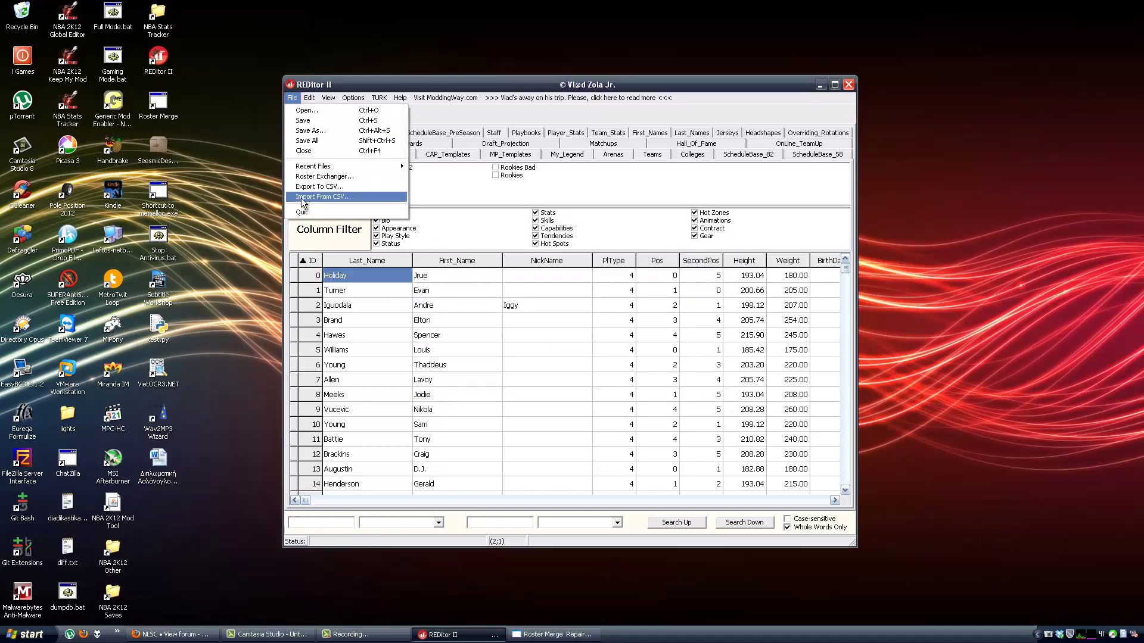
left_click(318, 196)
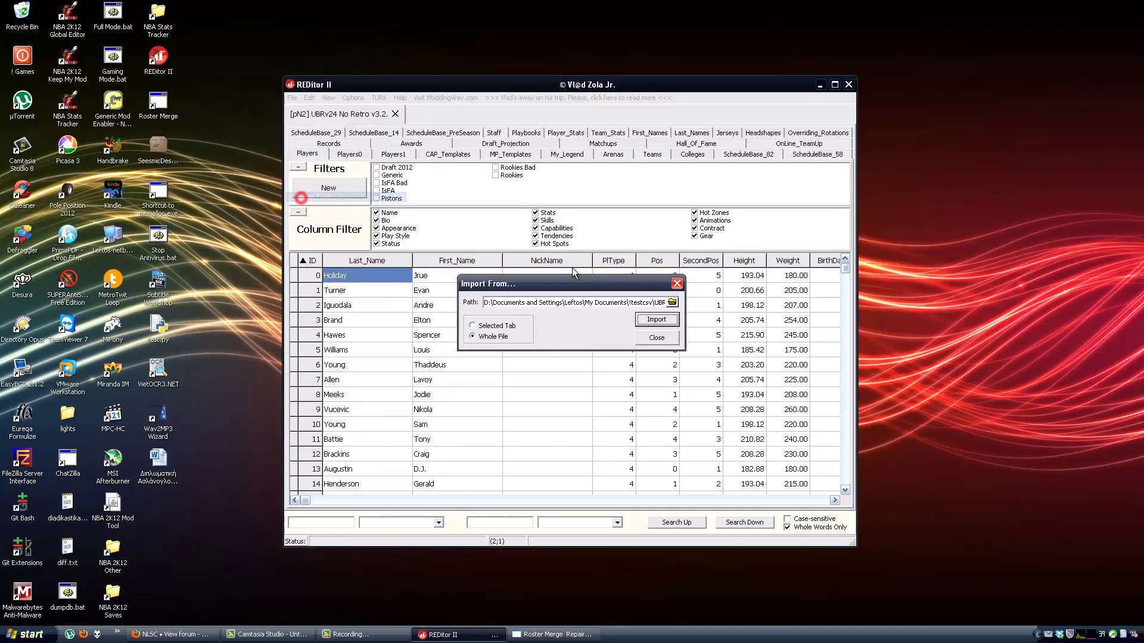
left_click(672, 302)
left_click(633, 446)
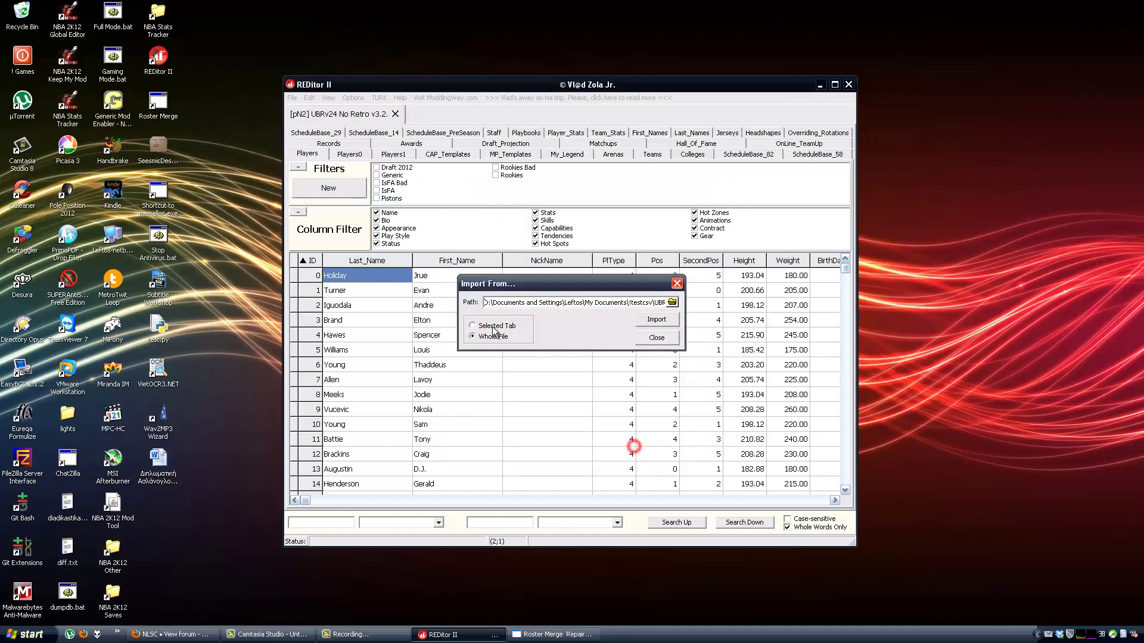
left_click(655, 319)
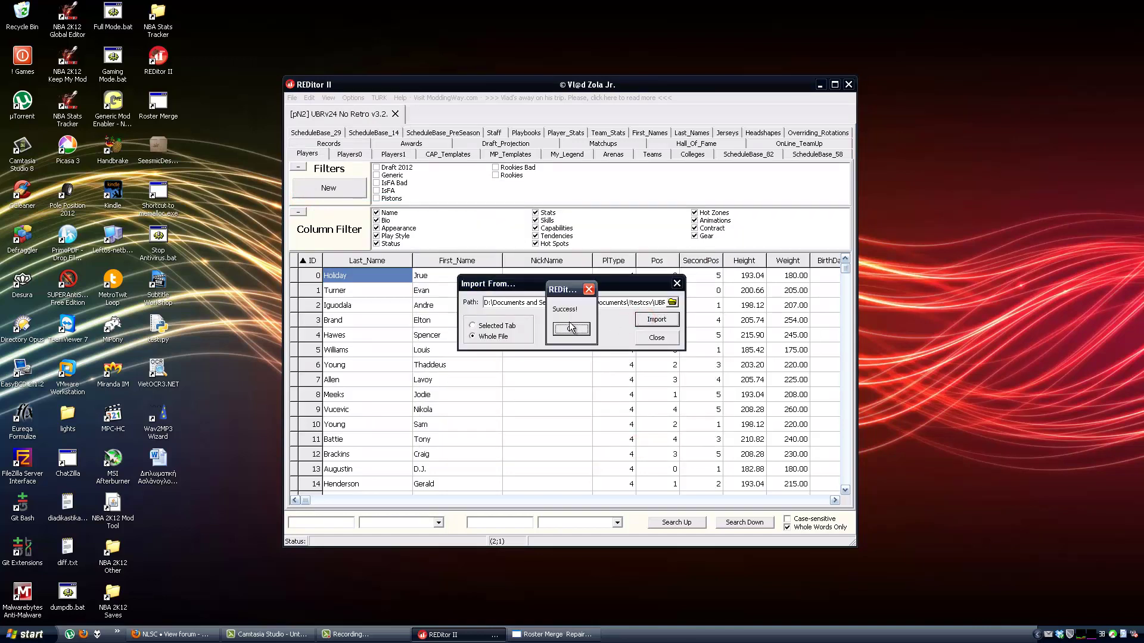
left_click(570, 329)
left_click(655, 337)
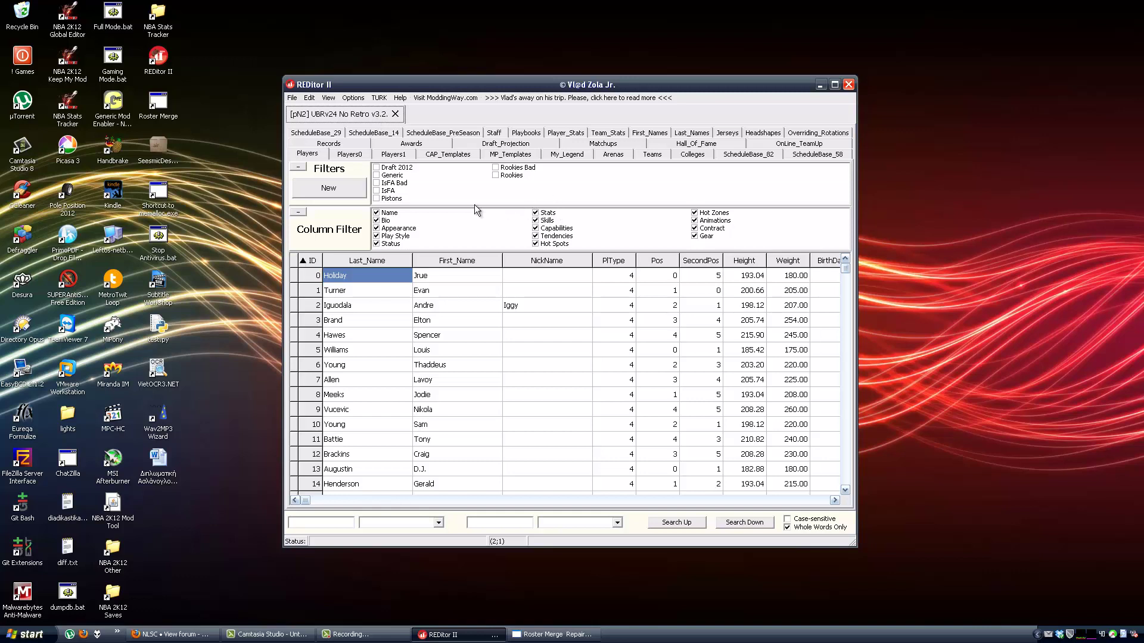
Examine the first player's name, position and appearance values, including ASA_ID, in the Players table.
left_click(819, 84)
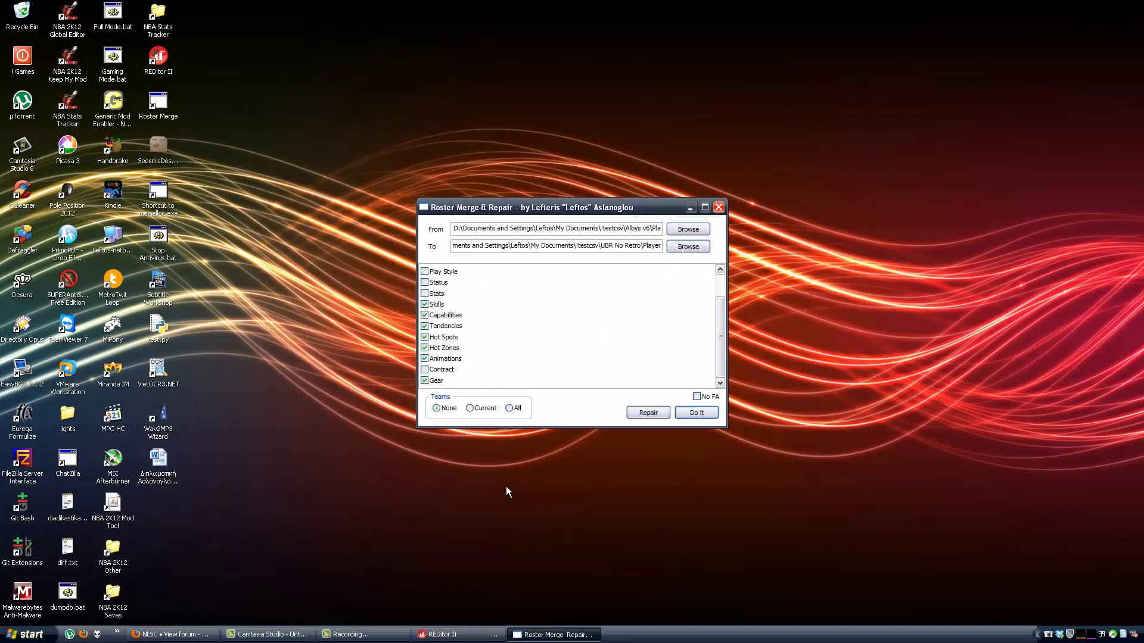
left_click(458, 635)
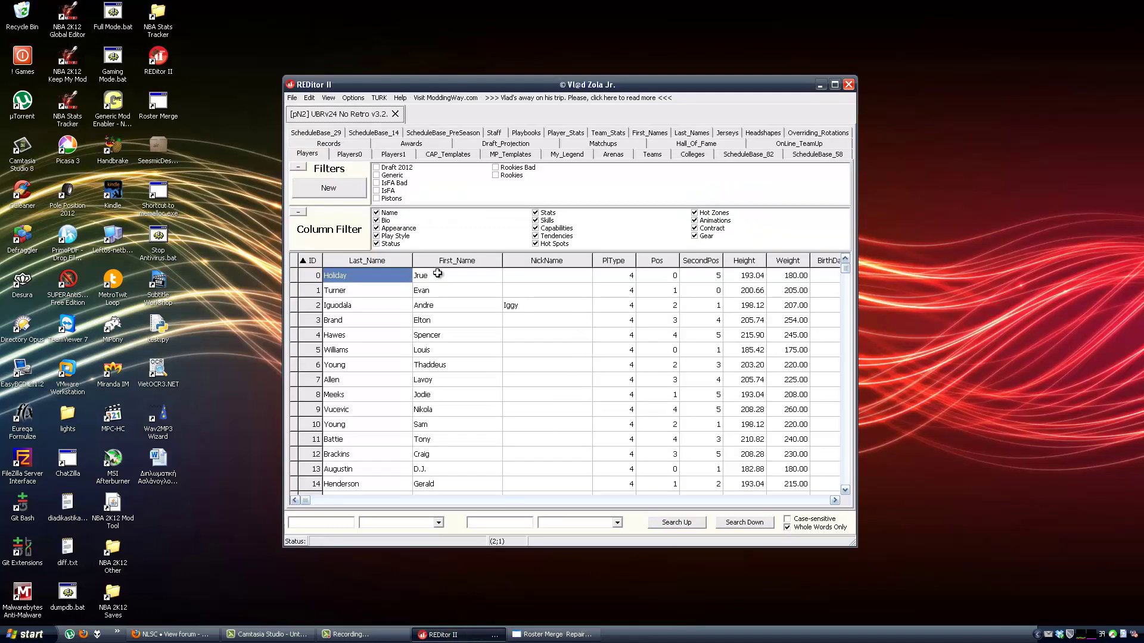
left_click(439, 276)
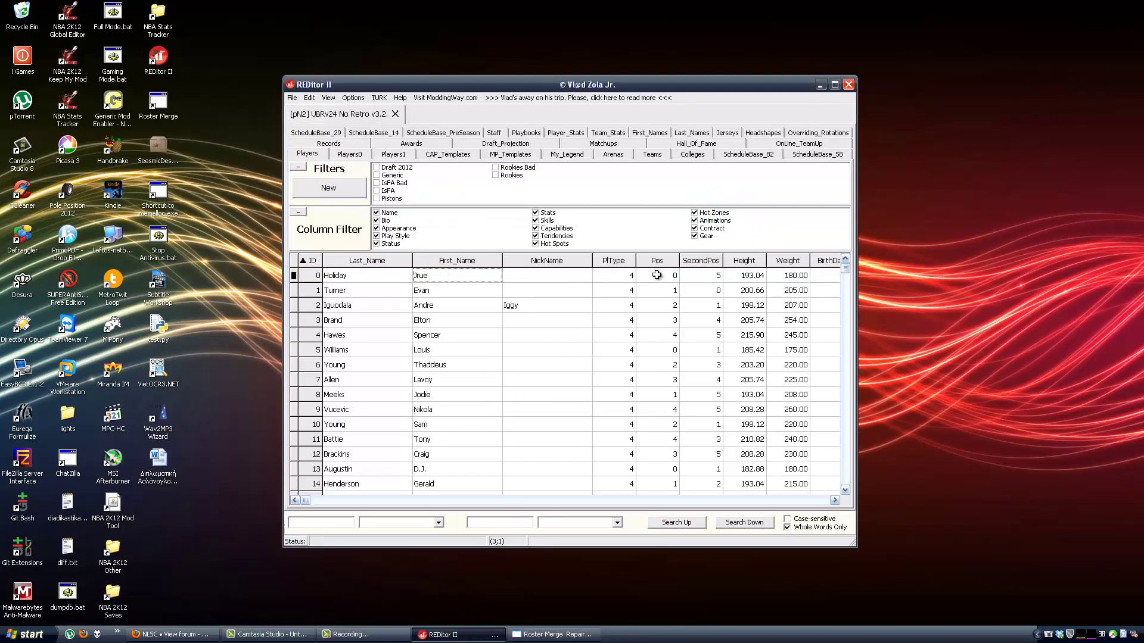
left_click(658, 276)
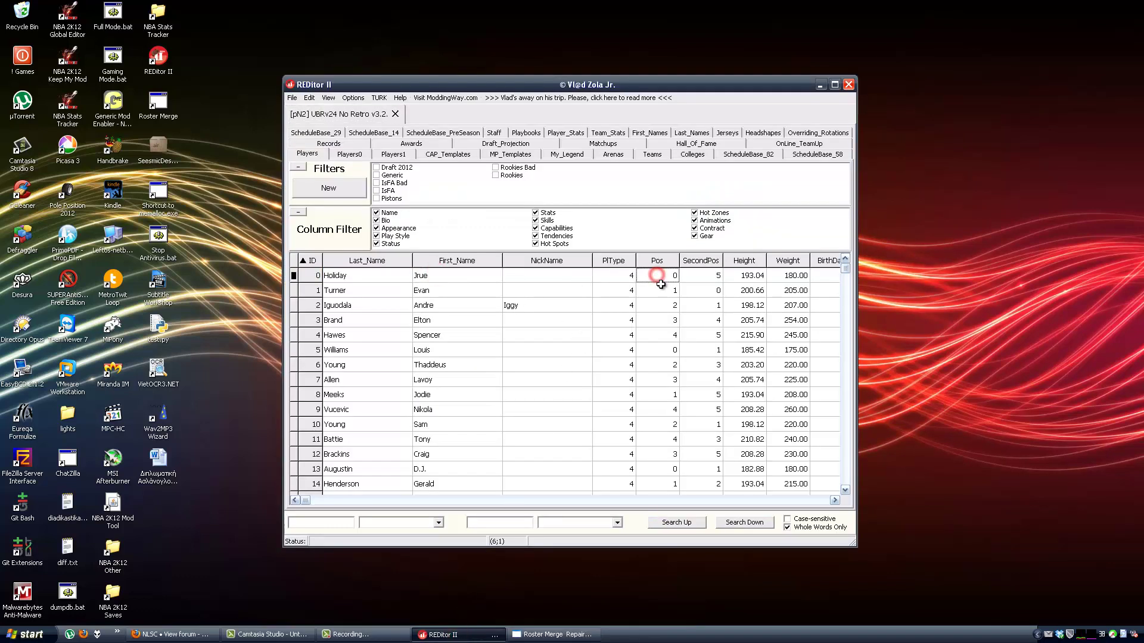
left_click(395, 230)
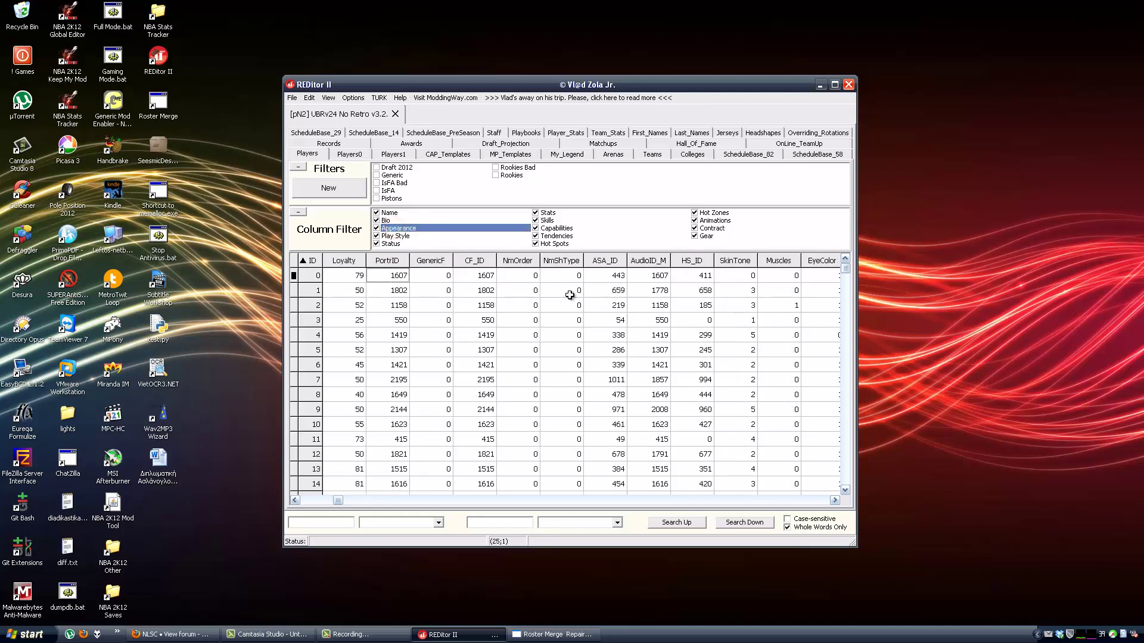
left_click(603, 278)
left_click(616, 274)
mouse_move(845, 270)
left_mouse_down()
mouse_move(849, 424)
mouse_move(865, 436)
mouse_move(845, 274)
left_mouse_up()
left_click(570, 280)
left_click(610, 278)
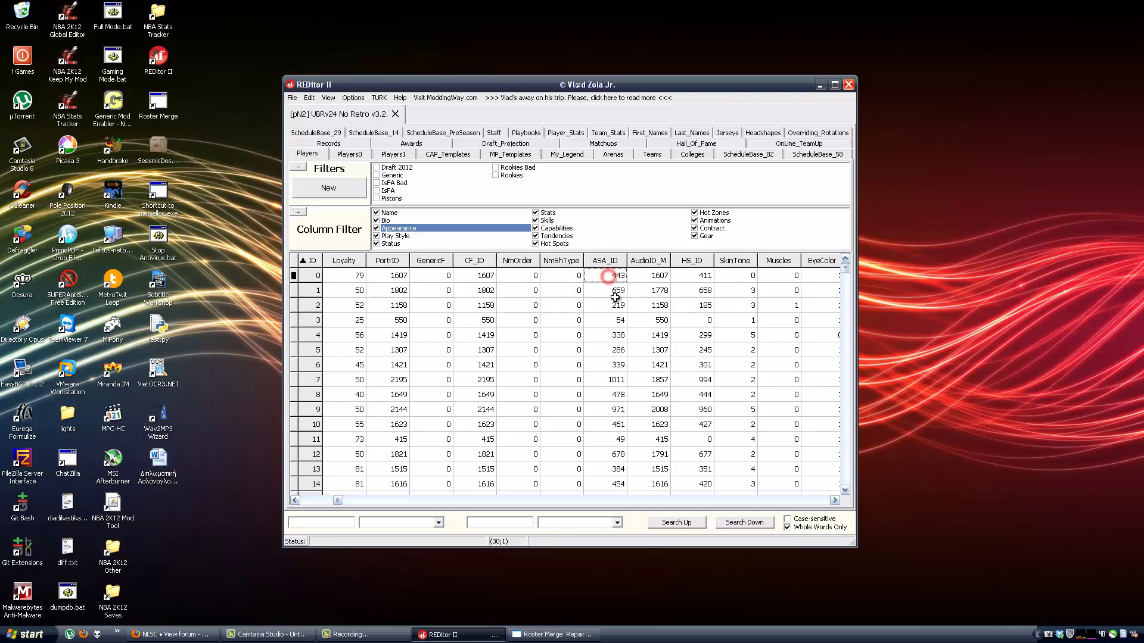
Copy the entire Players table and paste it into a blank Excel workbook at the first cell.
key("ctrl+a")
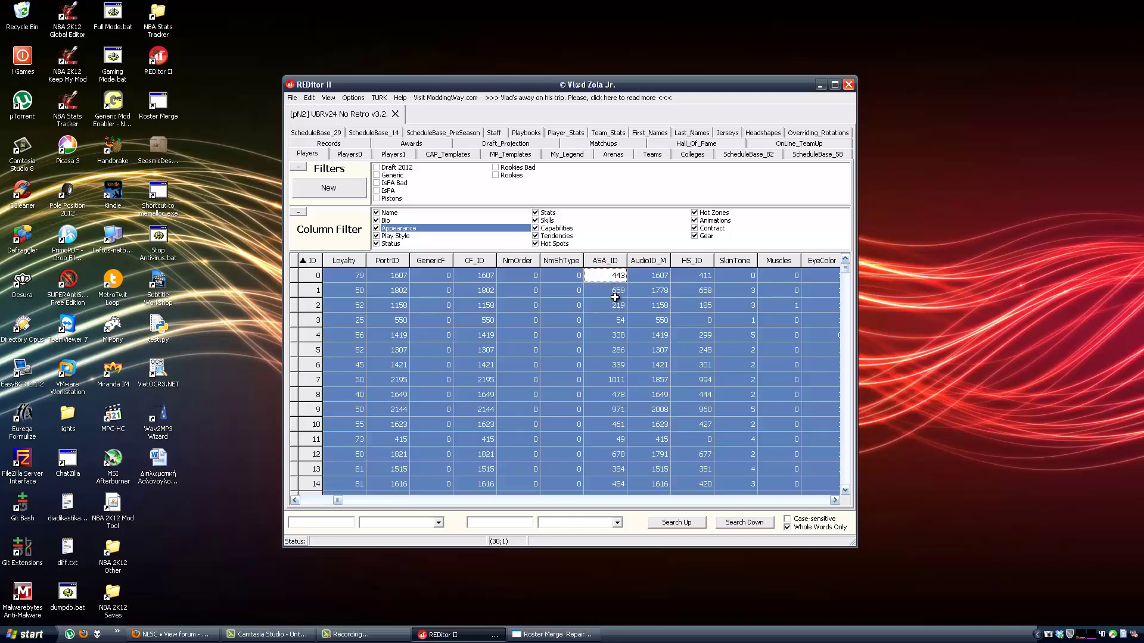
key("ctrl+c")
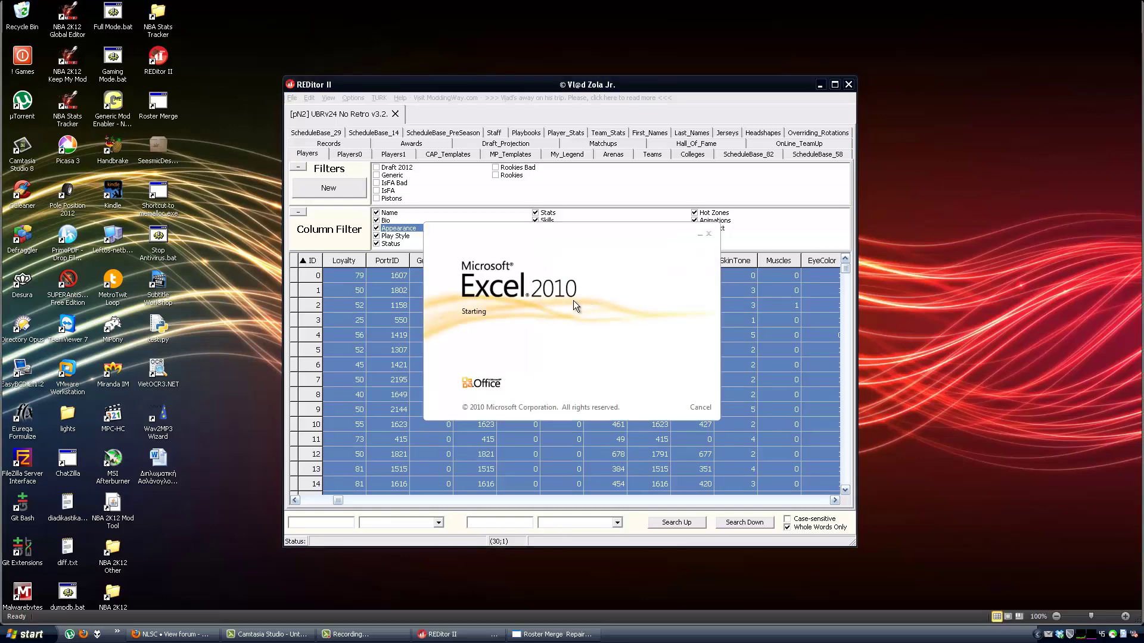
key("ctrl+v")
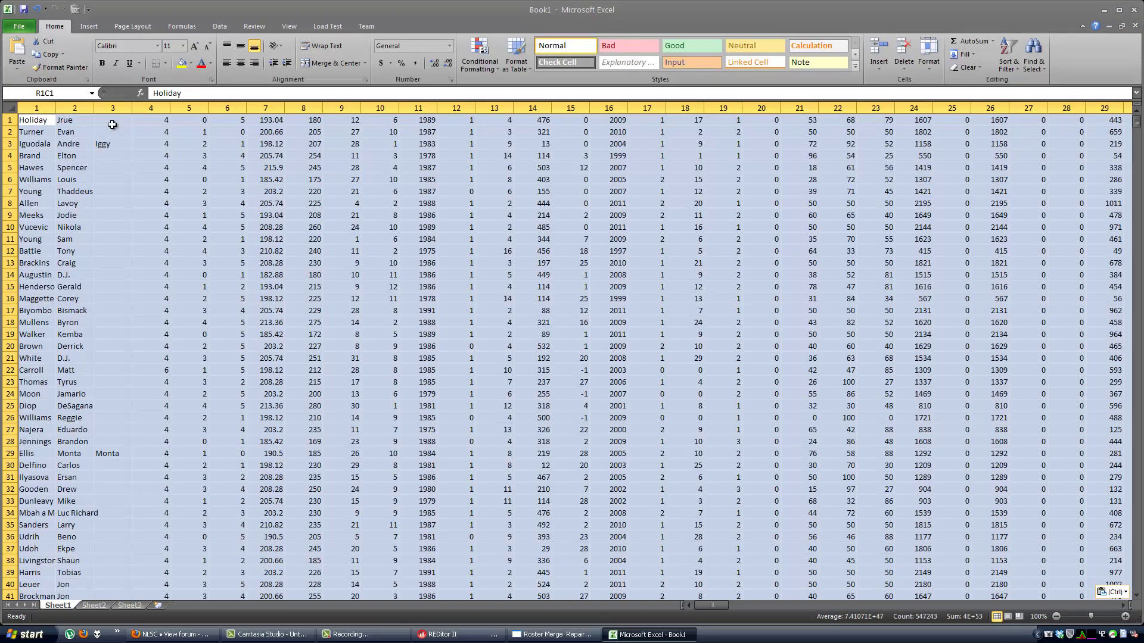
Close the Excel workbook without saving it and clear the whole-table selection in REDitor II's Players table.
left_click(1133, 9)
left_click(580, 333)
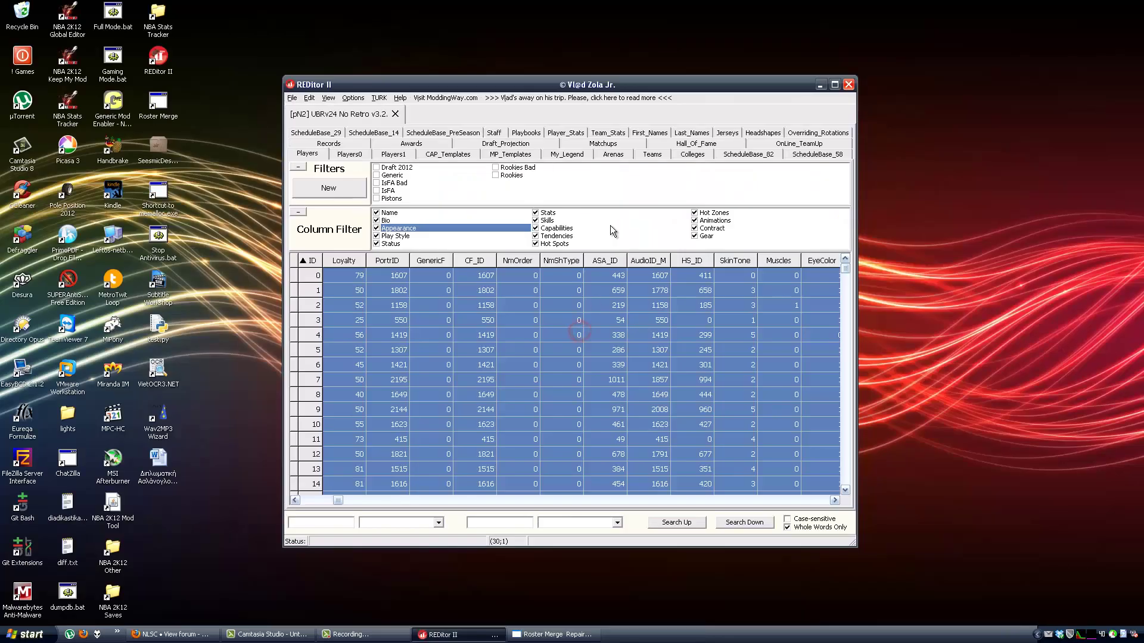
left_click(345, 275)
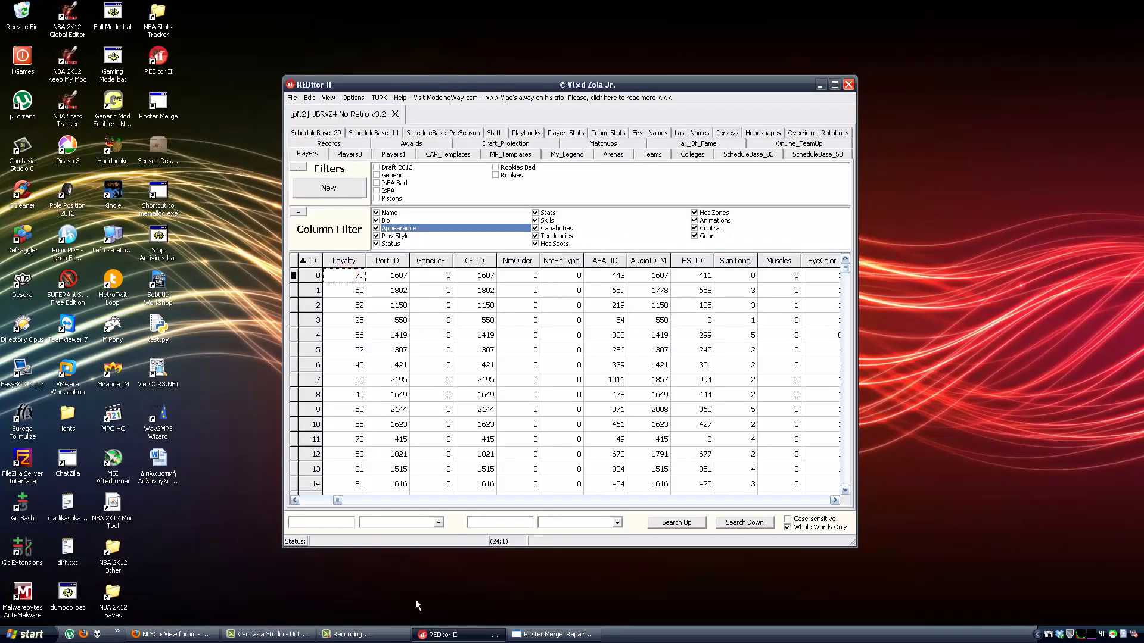
Open Players.csv from the UBR No Retro folder inside My Documents\!testcsv in Excel.
left_click(27, 634)
left_click(197, 312)
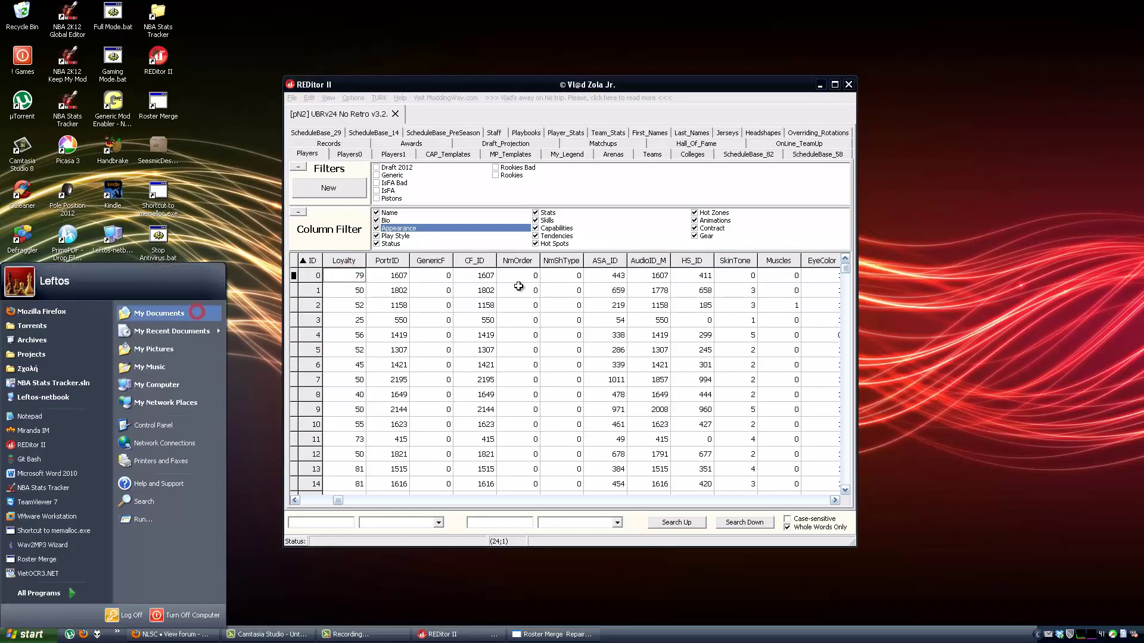
double_click(594, 315)
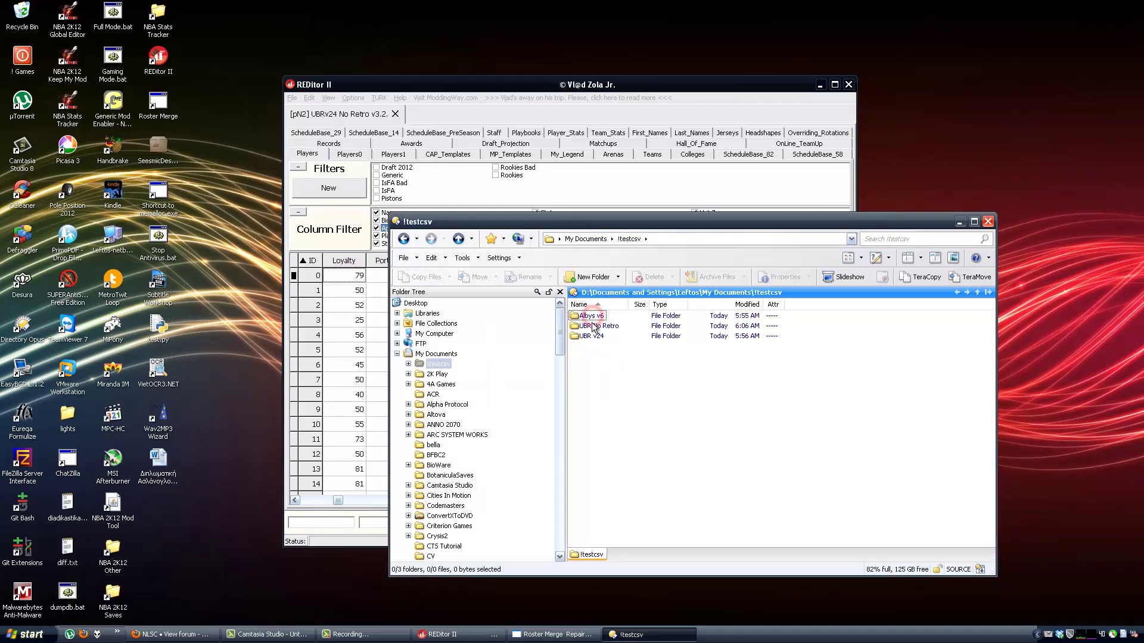
left_click(592, 326)
double_click(593, 327)
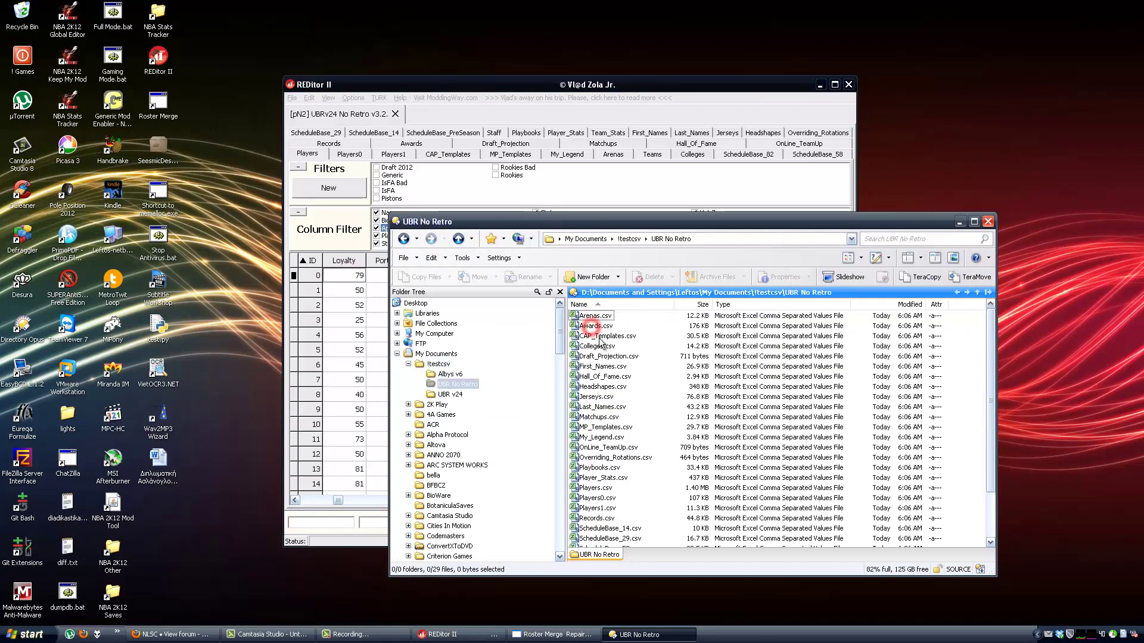
double_click(597, 488)
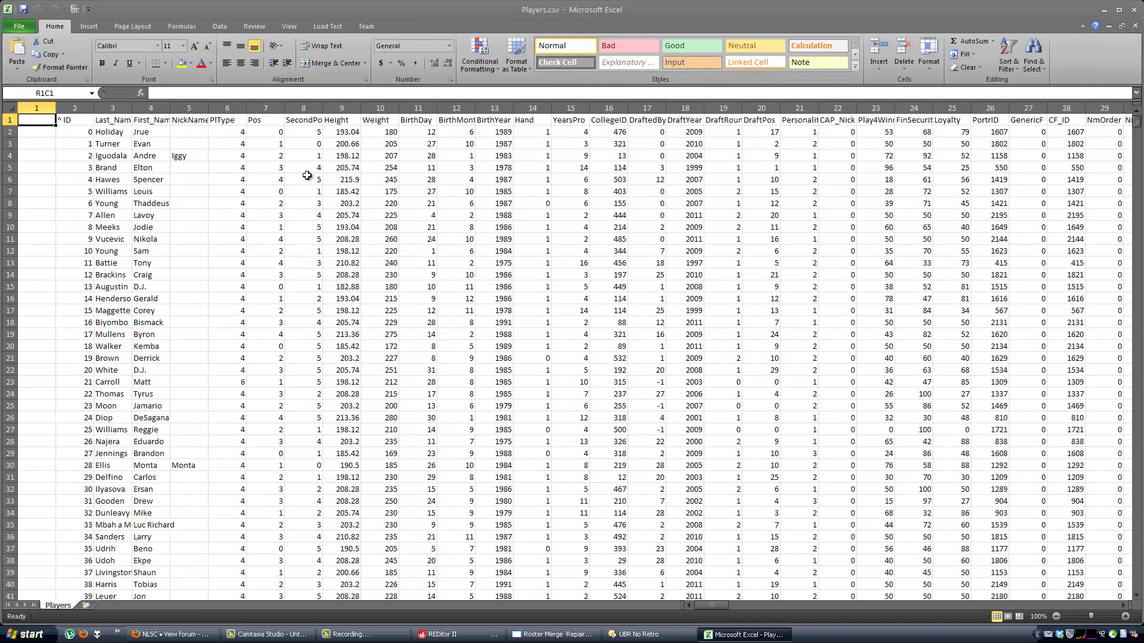
Check Players.csv for duplicate ASA_ID values by running Remove Duplicates on the ASA_ID column only.
left_click(220, 28)
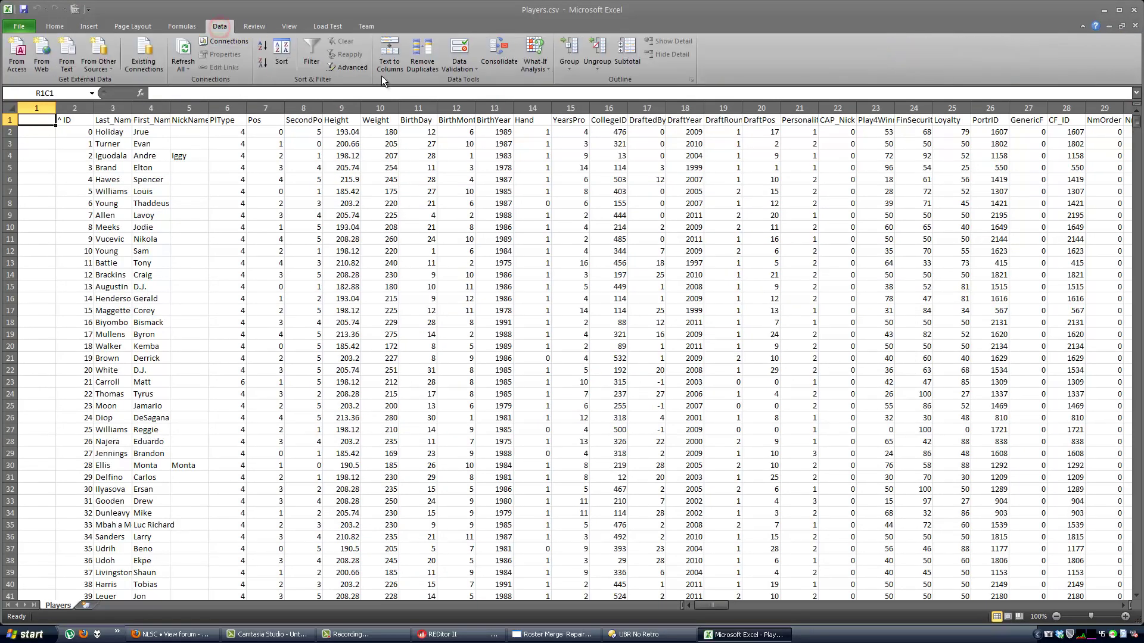
left_click(421, 59)
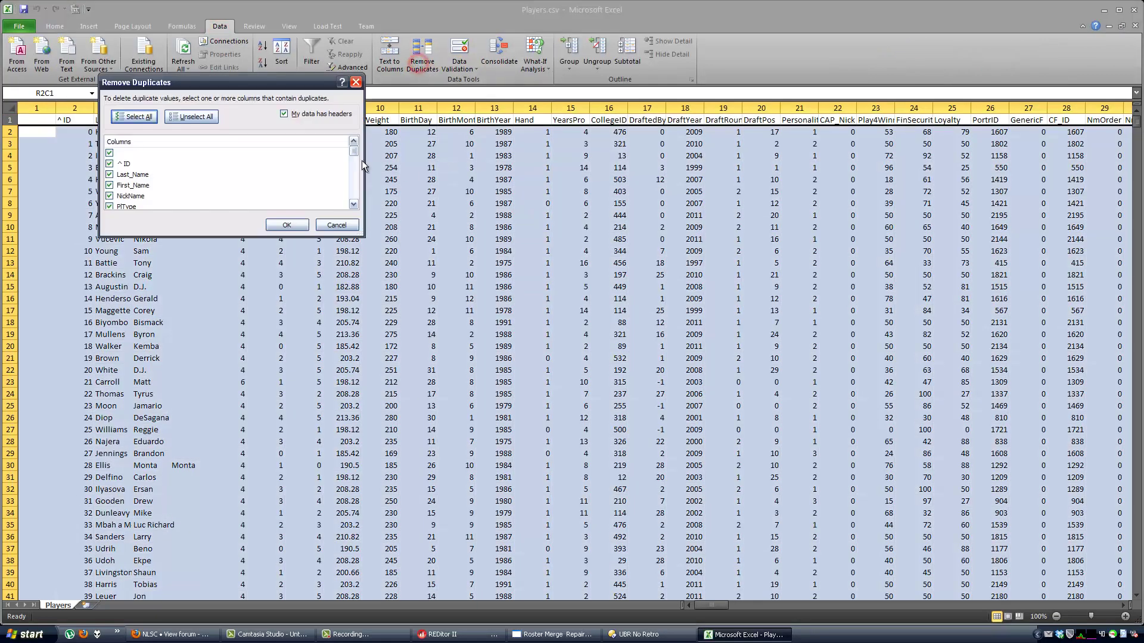
left_click(189, 117)
scroll(172, 187, "down", 7)
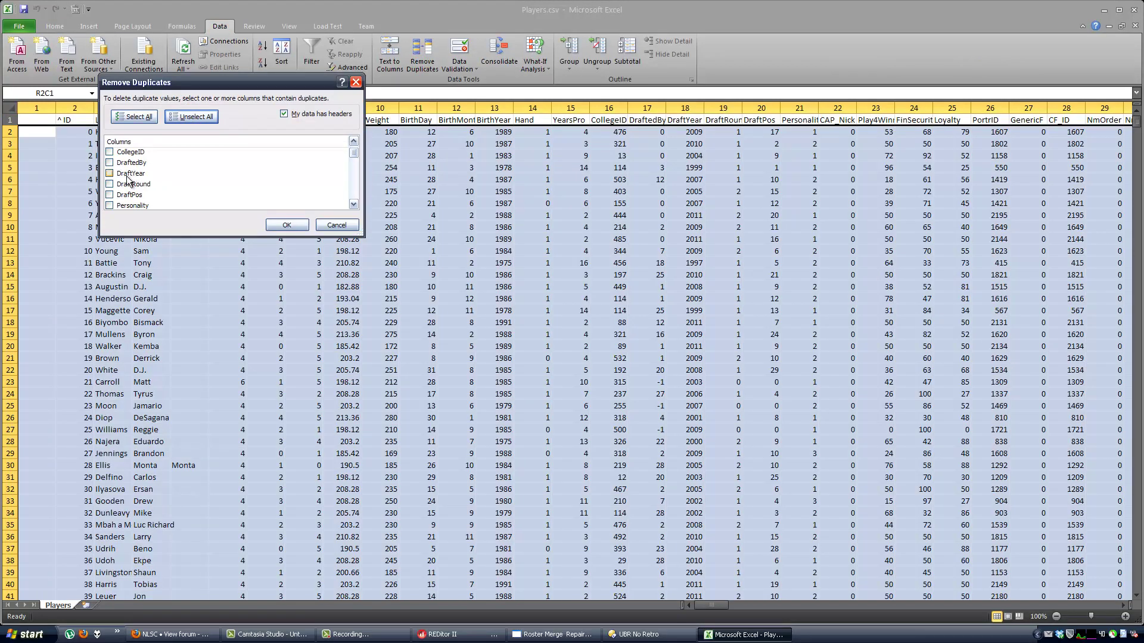
scroll(113, 184, "up", 10)
left_click(110, 151)
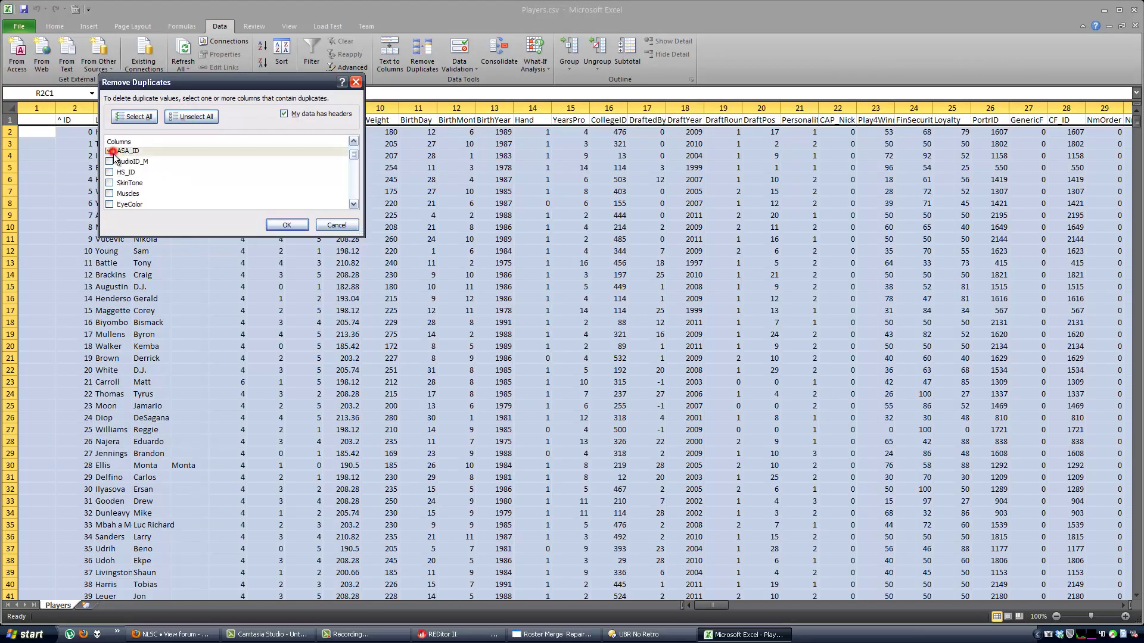
left_click(285, 225)
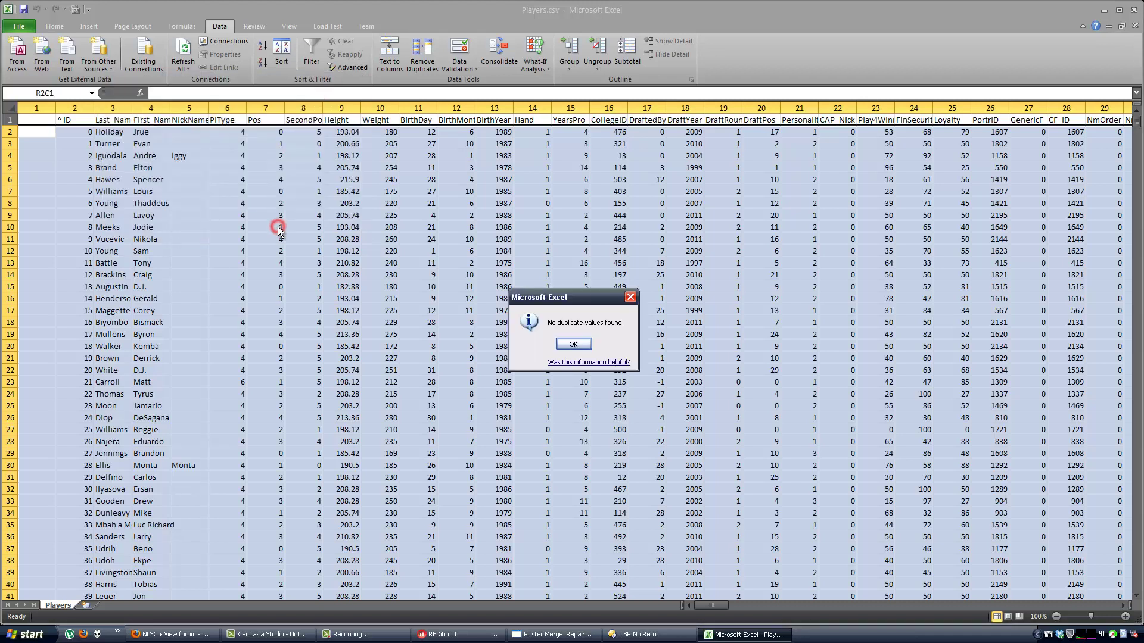
left_click(575, 347)
key("ctrl+z")
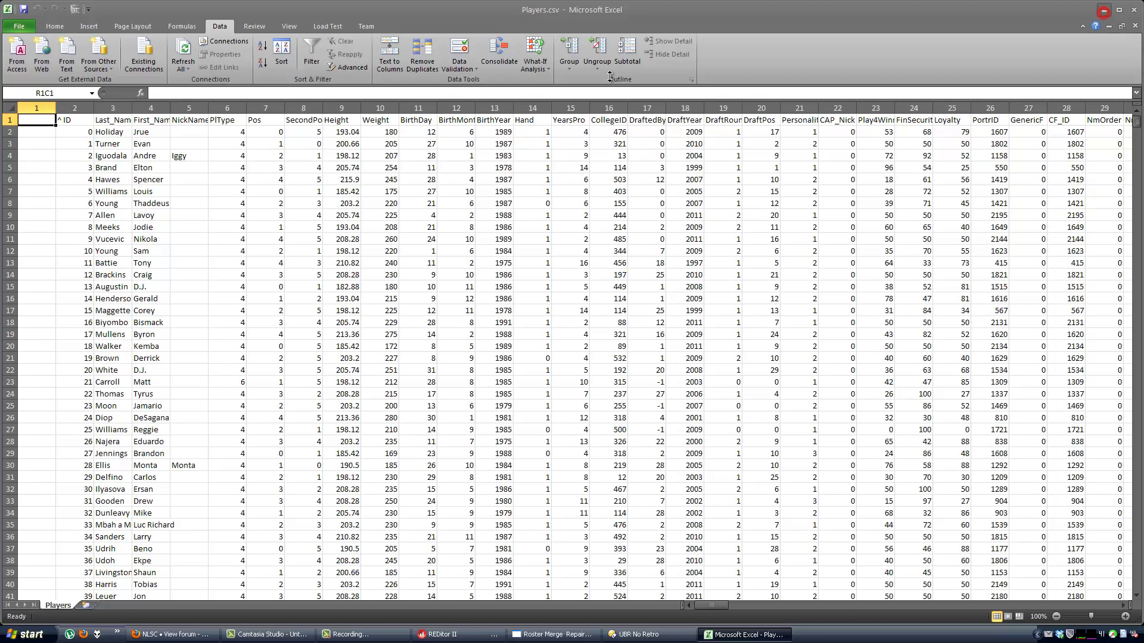
Close the Players.csv workbook in Excel.
left_click(1103, 10)
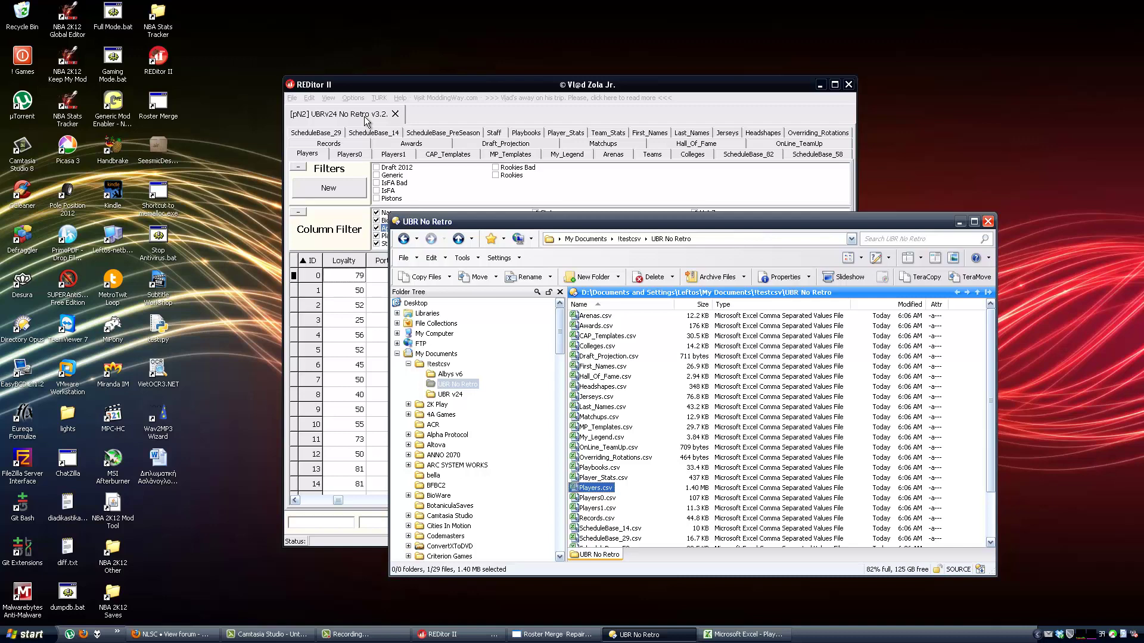
right_click(753, 631)
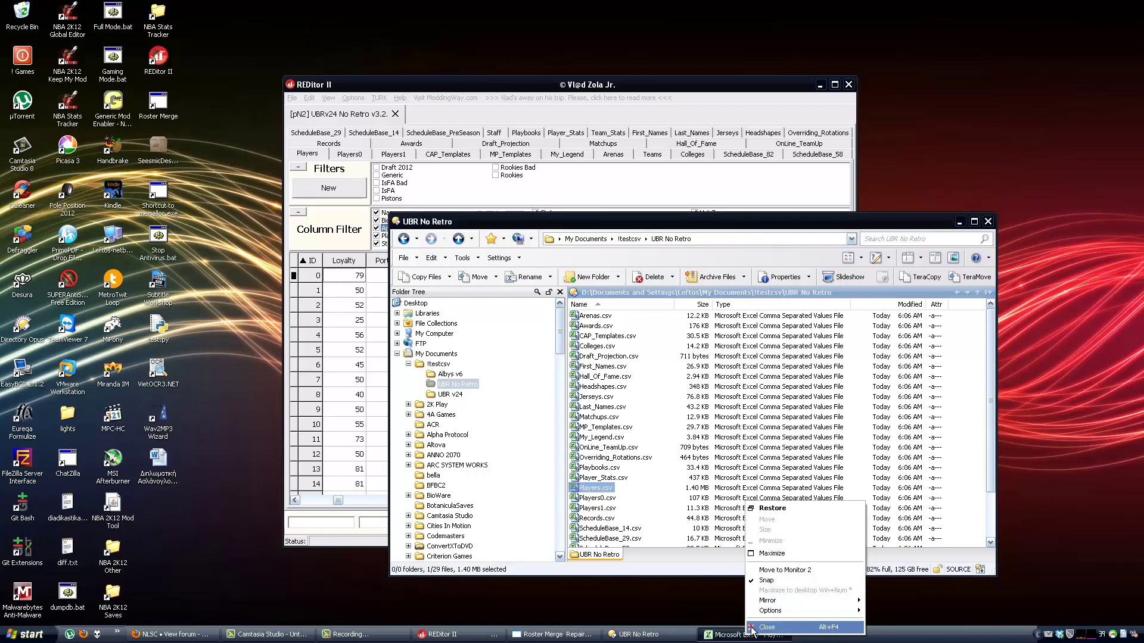
left_click(751, 628)
Switch to Roster Merge & Repair, minimize REDitor II and run the Fix FAs repair on the UBR No Retro Players.csv.
left_click(564, 633)
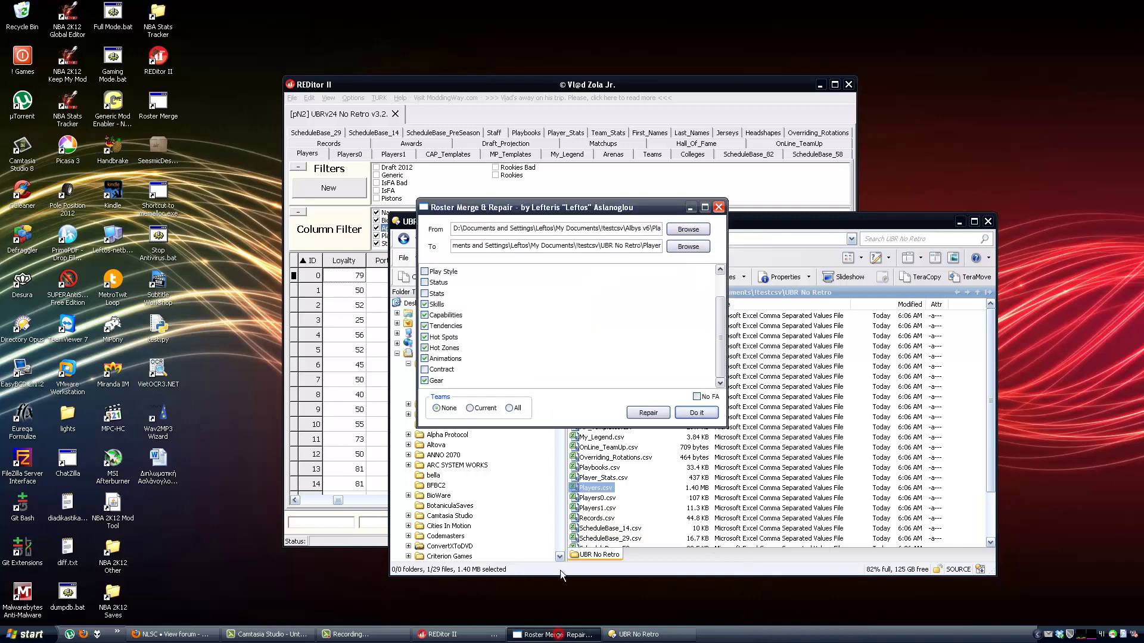
left_click(481, 84)
left_click(820, 84)
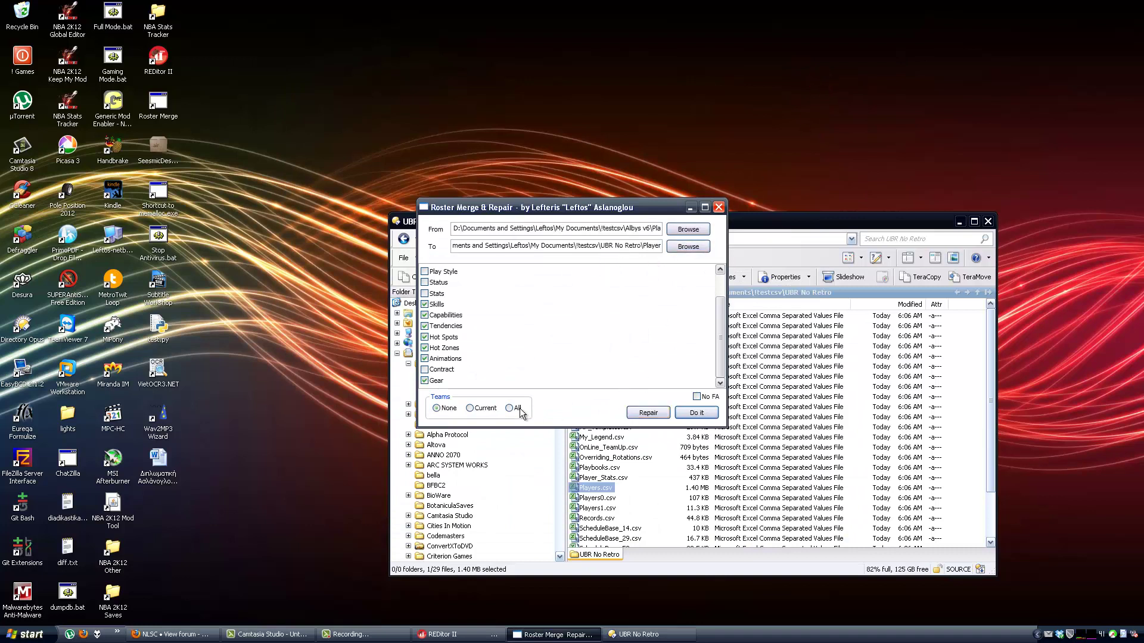
left_click(638, 413)
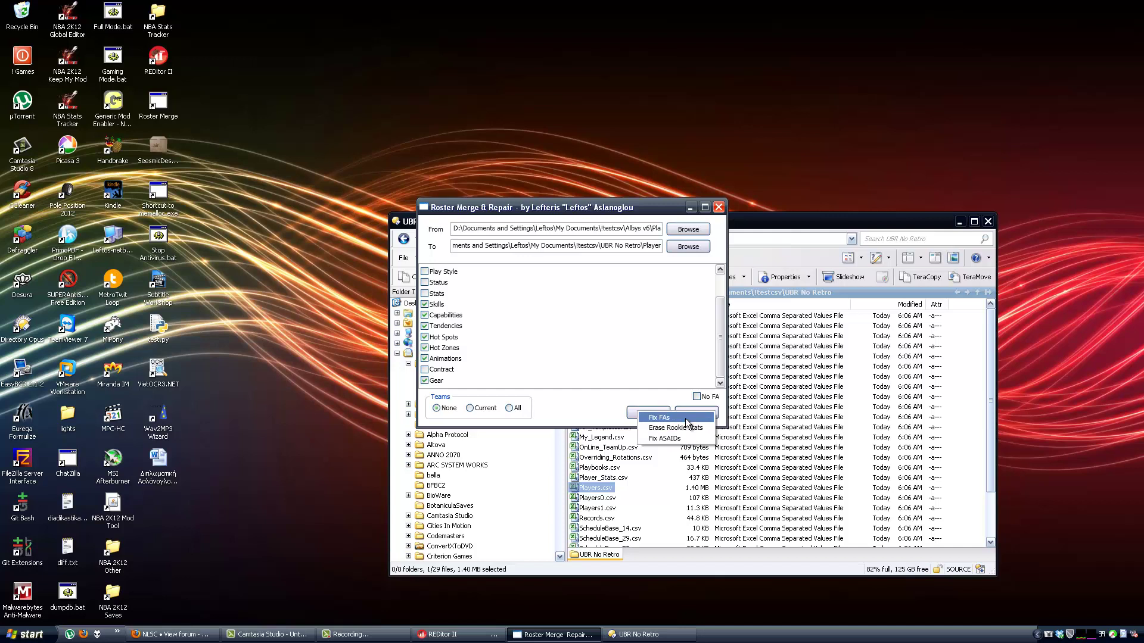
left_click(685, 419)
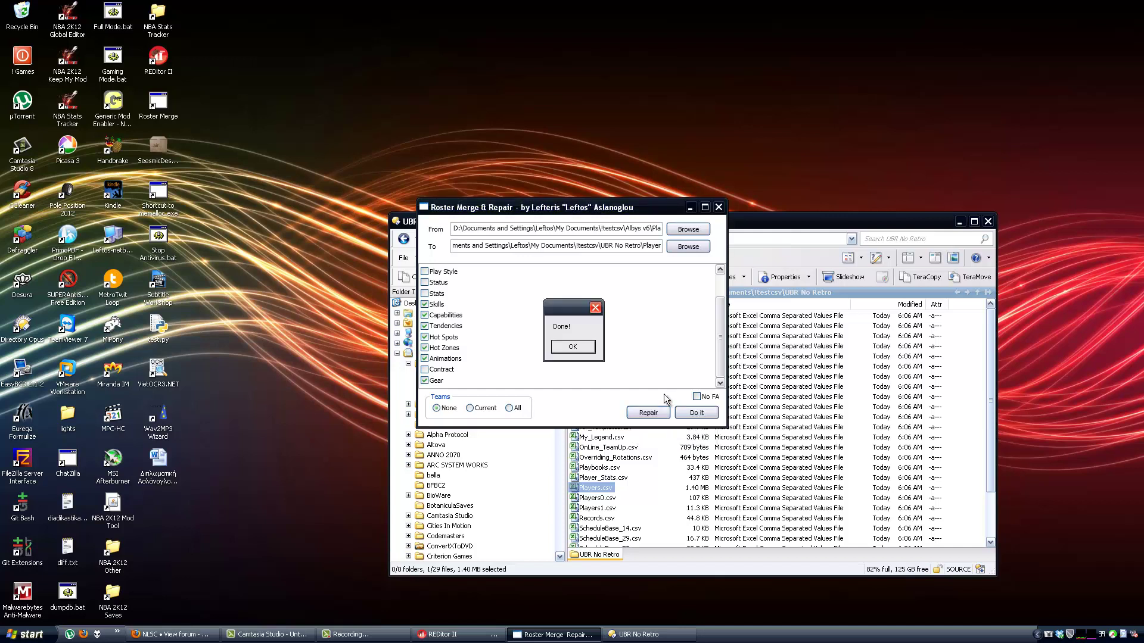
left_click(578, 350)
Run the Erase Rookie Stats and Fix ASAIDs repairs on the UBR No Retro Players.csv.
left_click(637, 411)
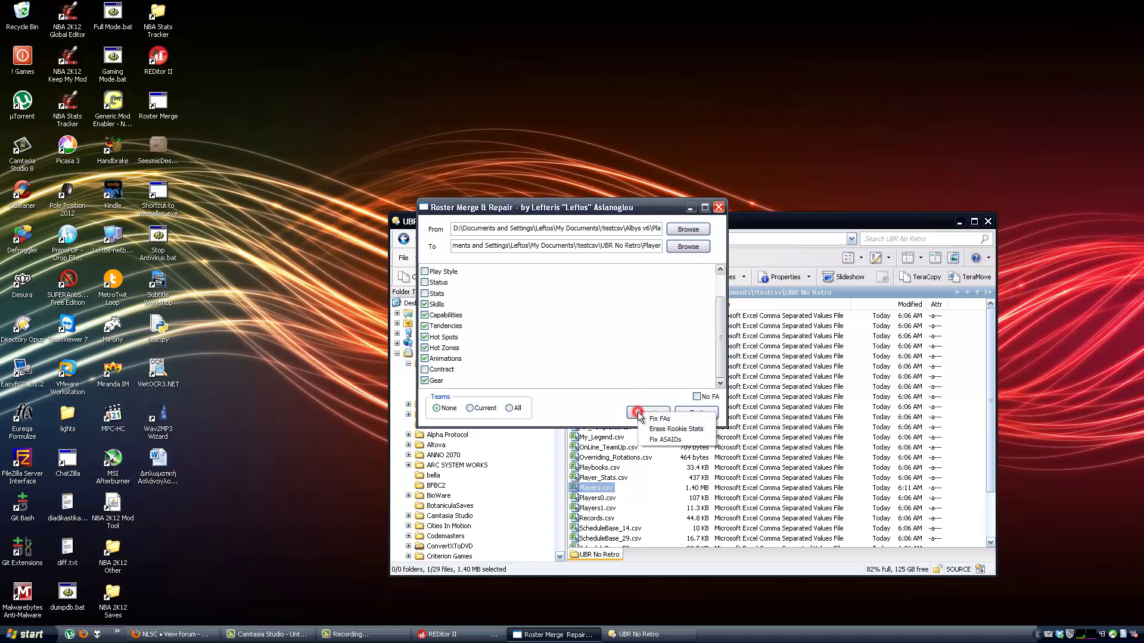
left_click(649, 430)
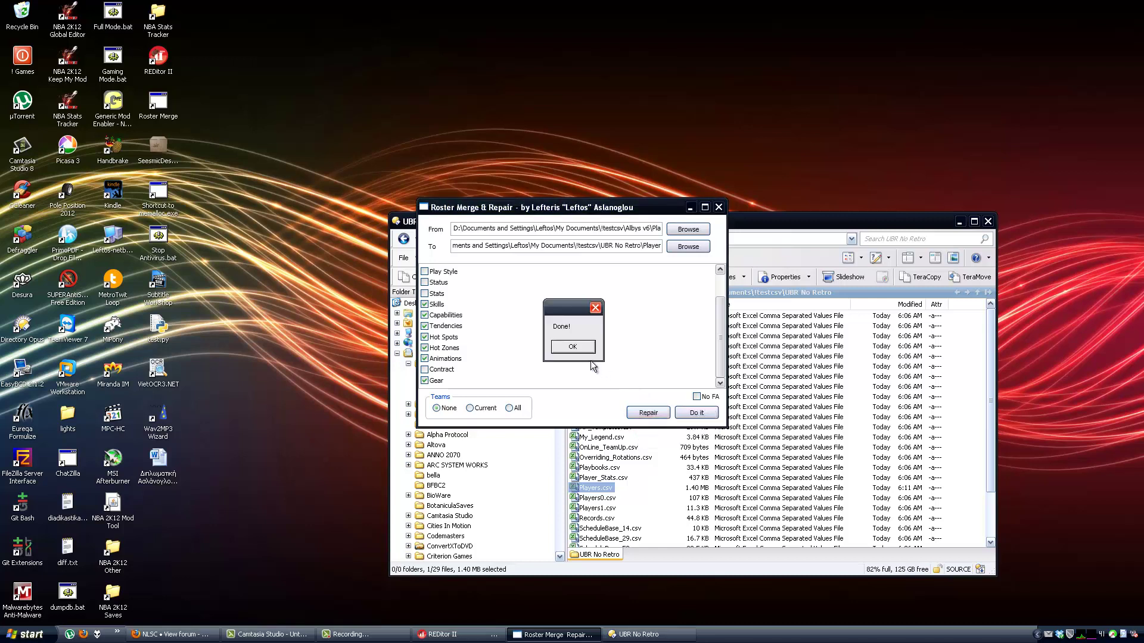
left_click(579, 347)
left_click(642, 412)
left_click(586, 349)
Switch to REDitor II and set the CSV import path to the UBR No Retro folder.
left_click(493, 633)
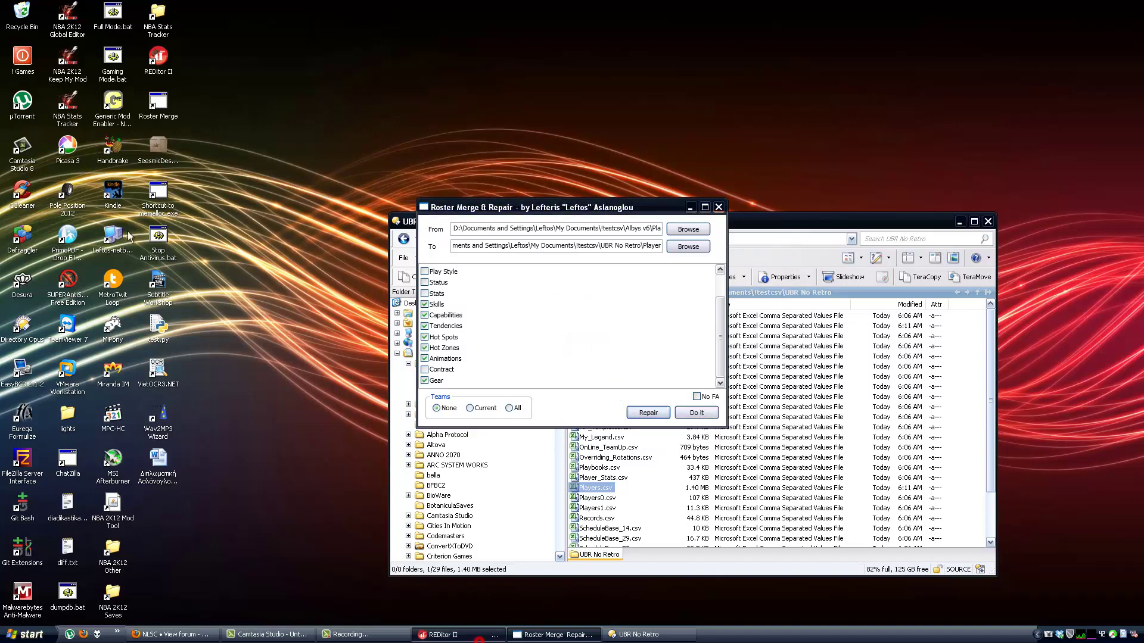
left_click(292, 97)
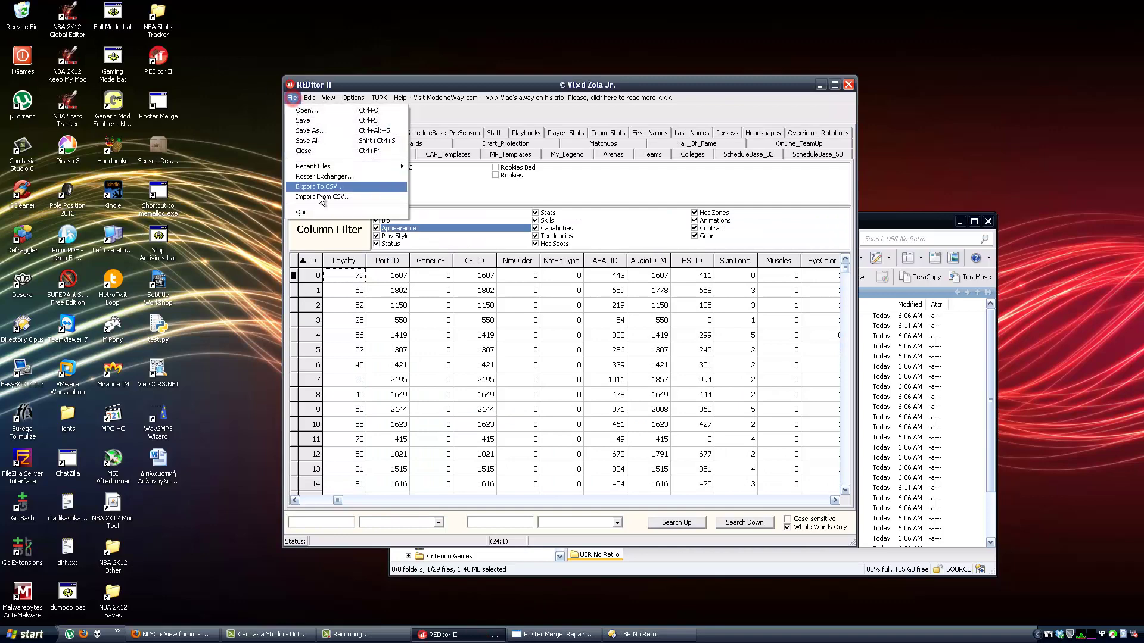
left_click(316, 199)
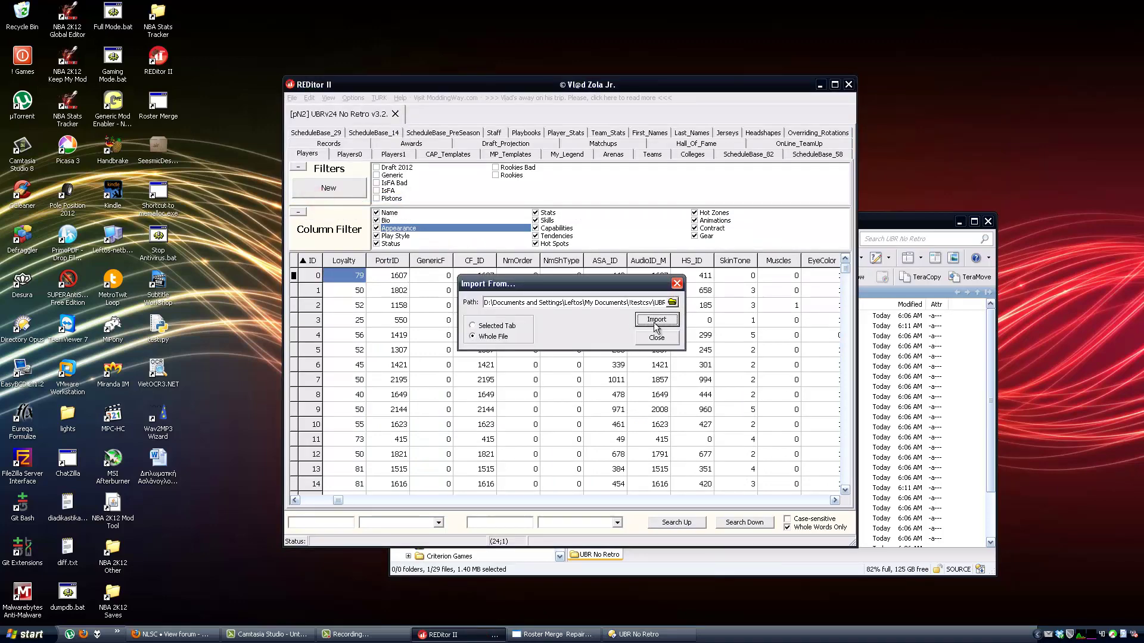
left_click(672, 303)
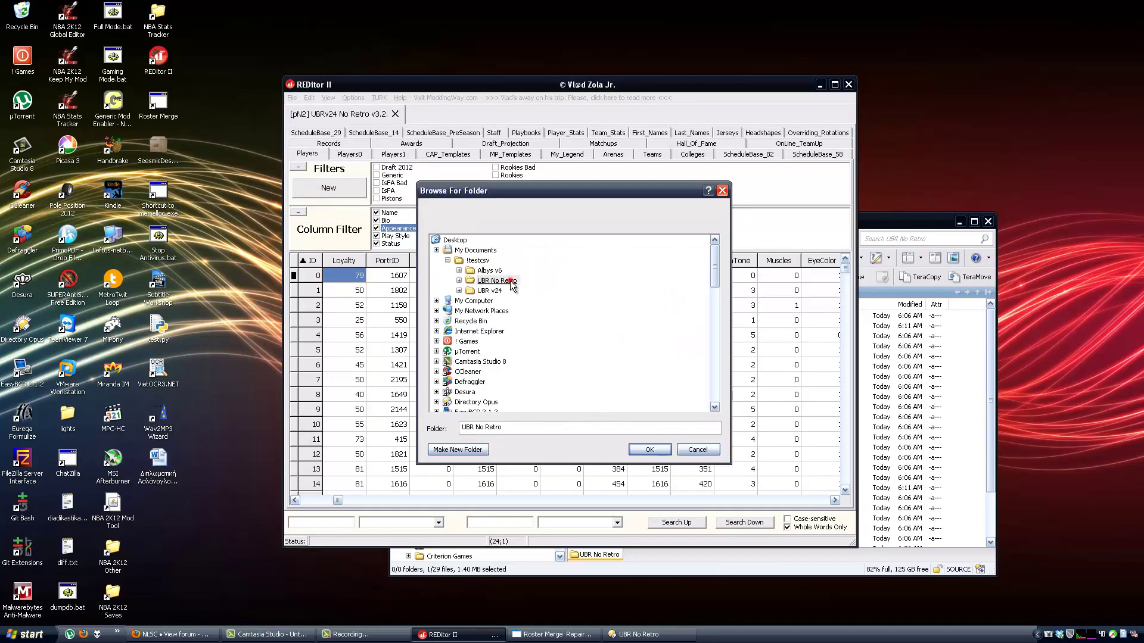
left_click(508, 280)
left_click(632, 445)
Check the destination path in Roster Merge & Repair, then import the whole file from CSV in REDitor II.
left_click(572, 635)
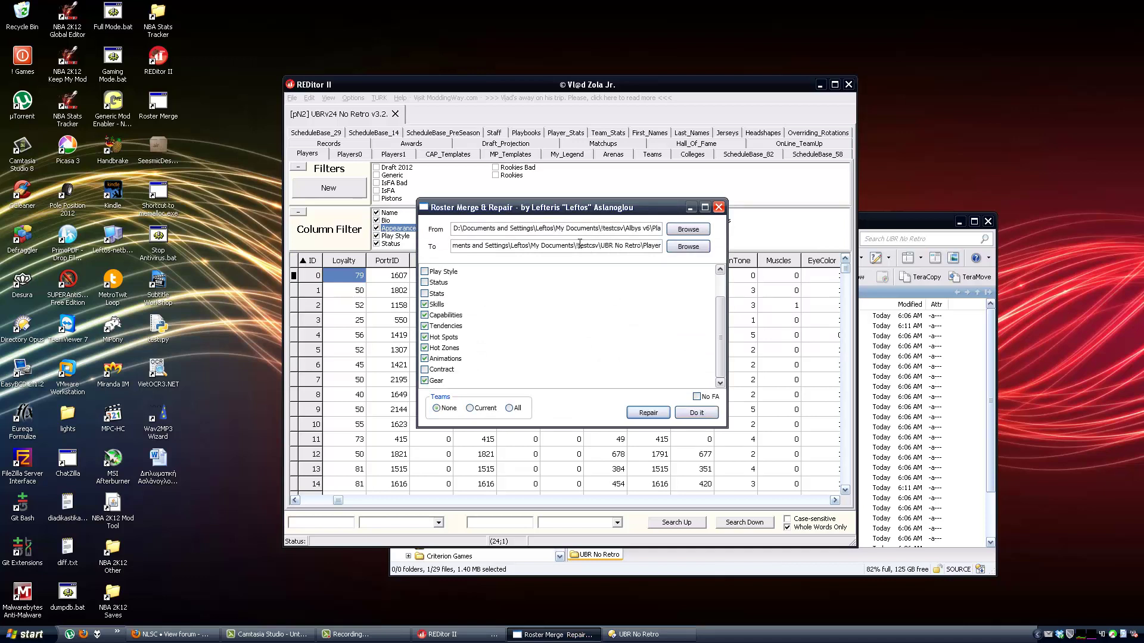
left_click_drag(586, 244, 662, 239)
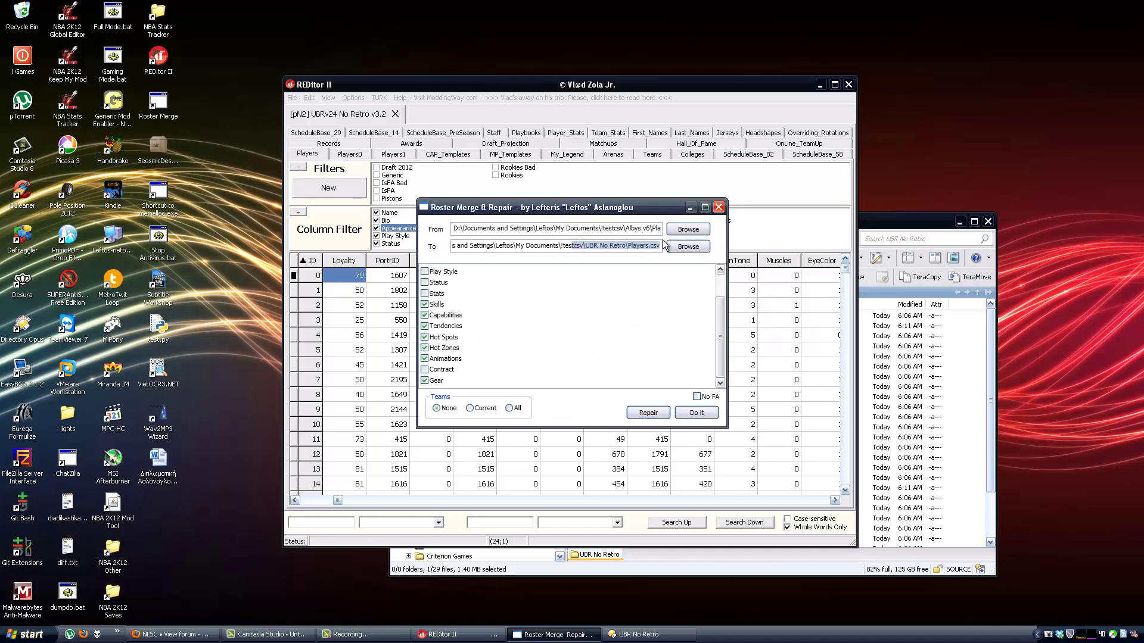
left_click(611, 241)
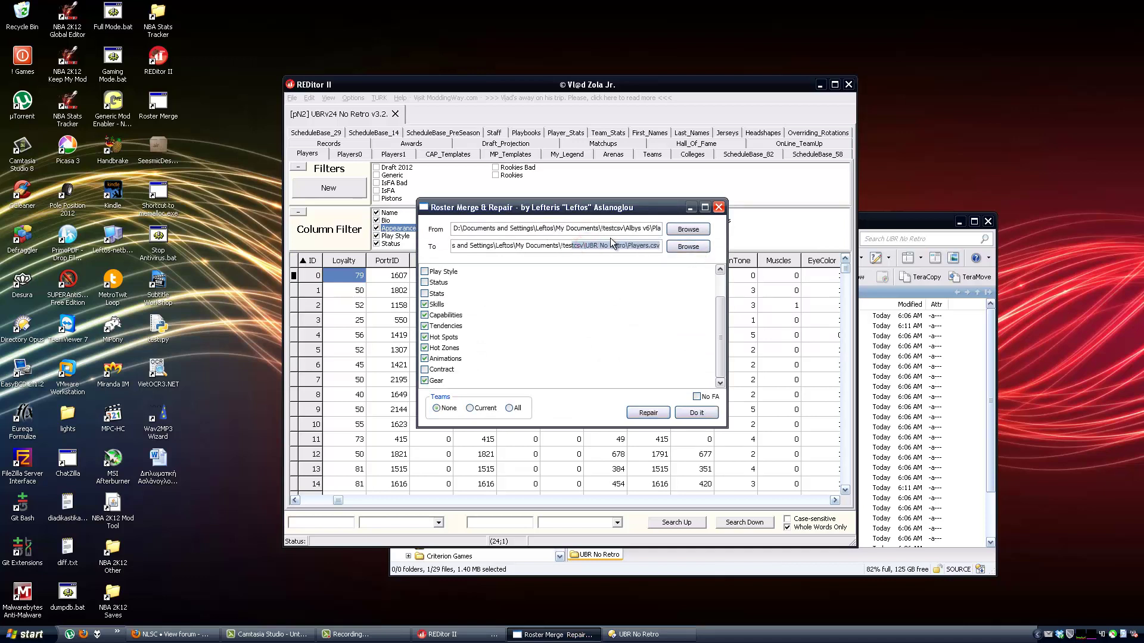
left_click(690, 208)
left_click(648, 320)
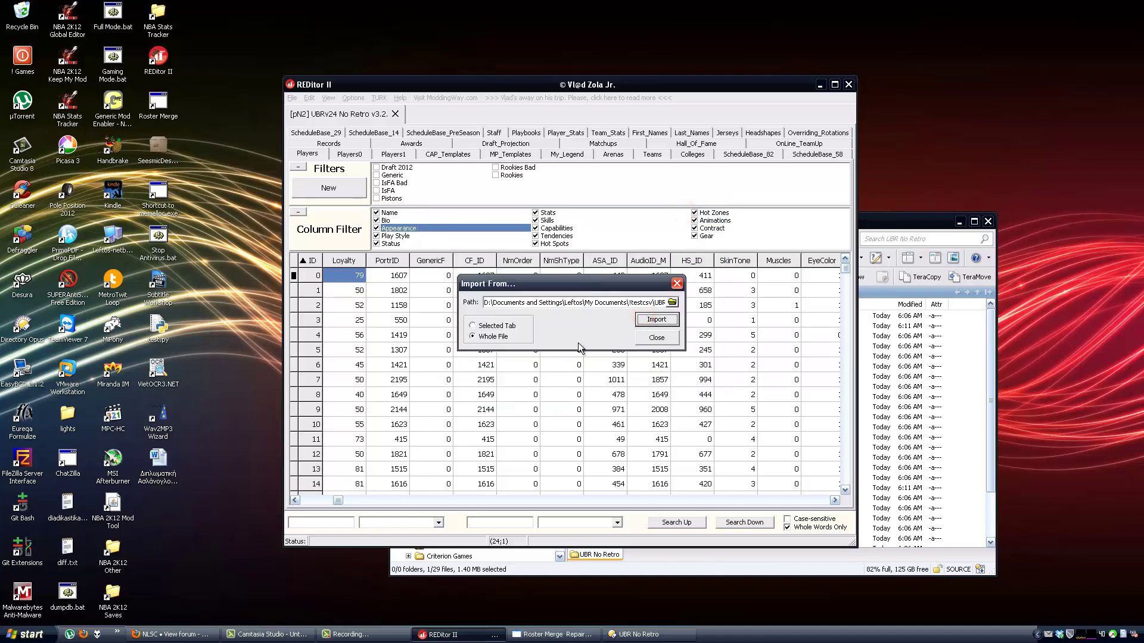
left_click(646, 338)
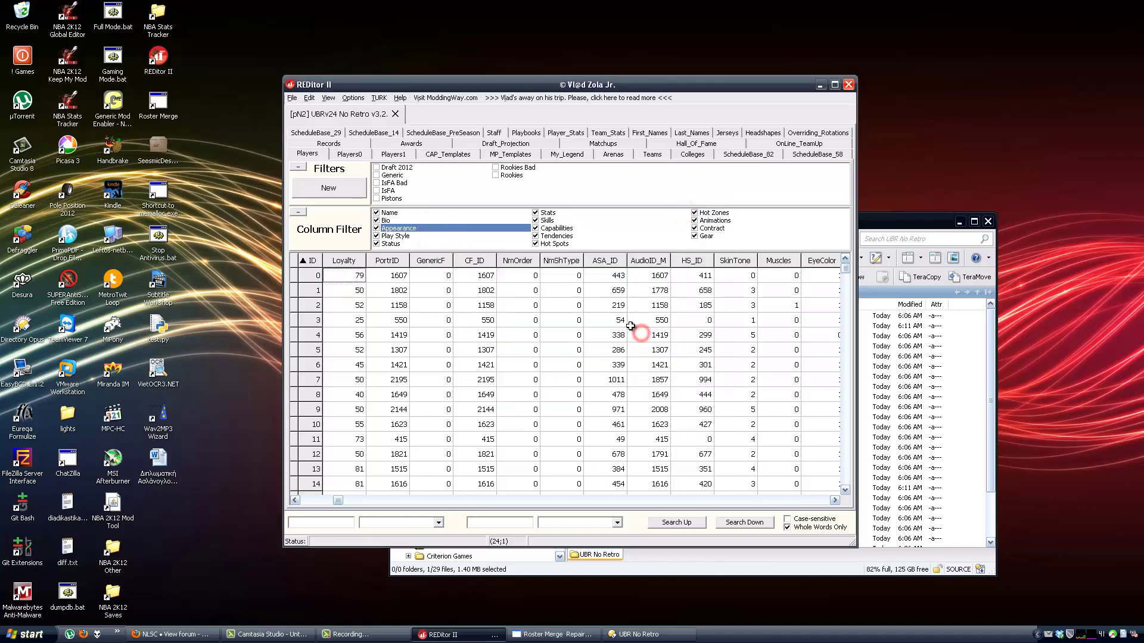
Review the Rookies Bad filter's conditions and apply the filter to the Players table, then turn it off.
right_click(515, 169)
left_click(529, 211)
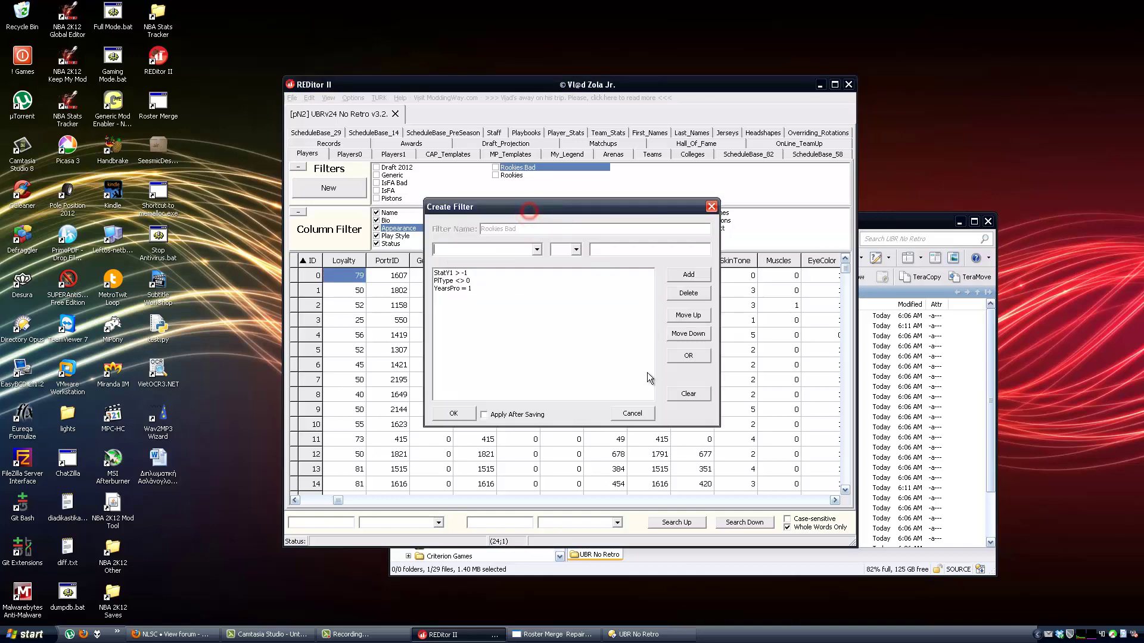
left_click(454, 413)
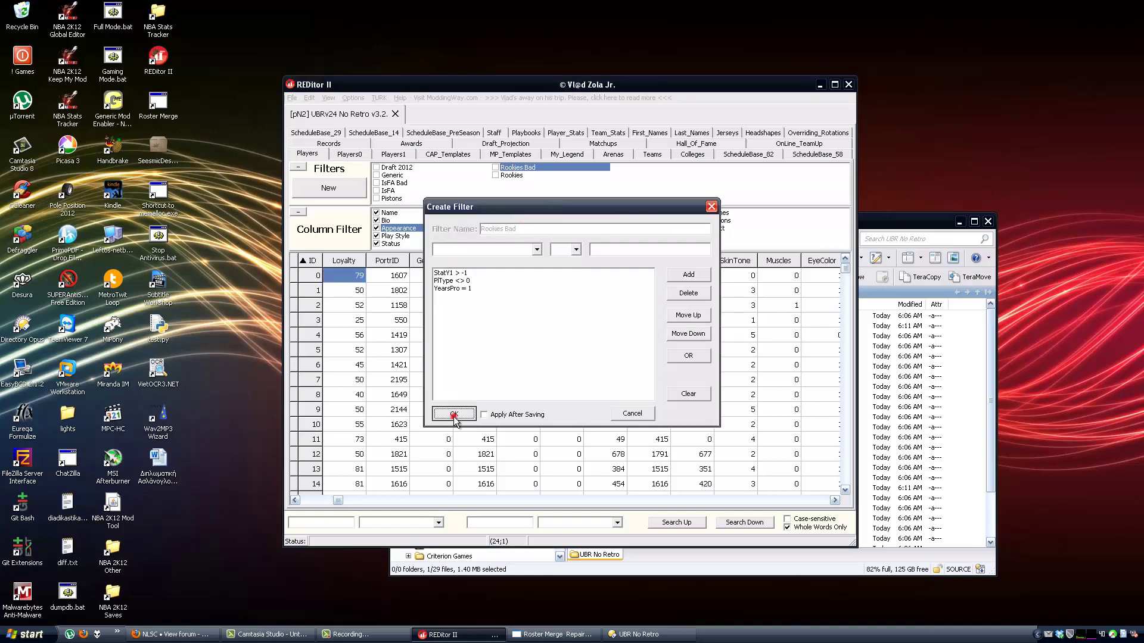
left_click(496, 168)
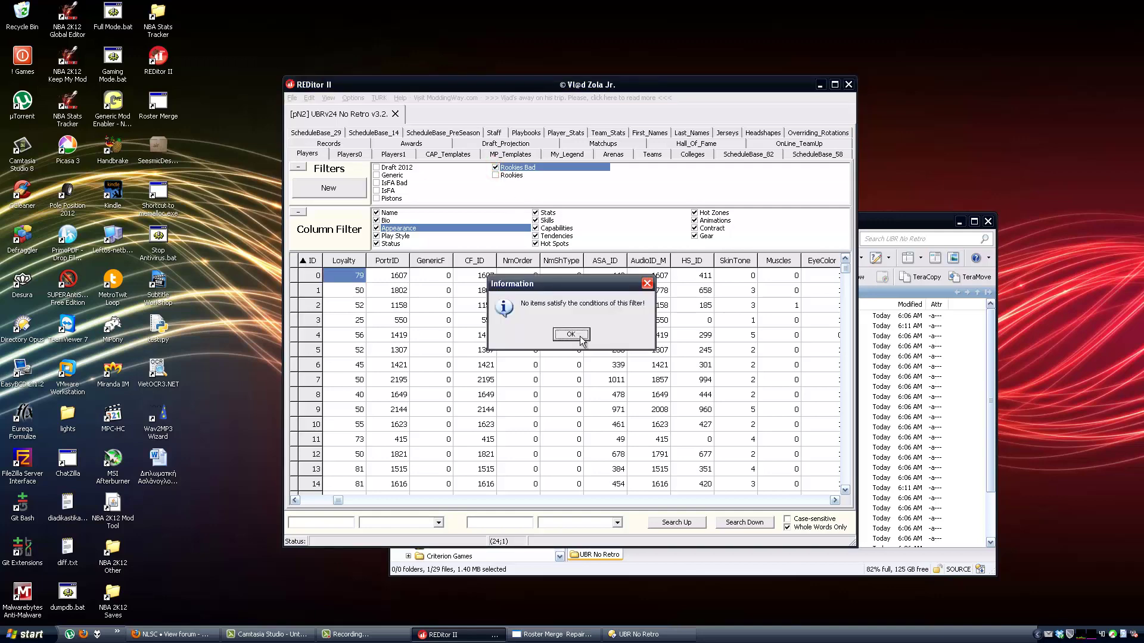
left_click(570, 334)
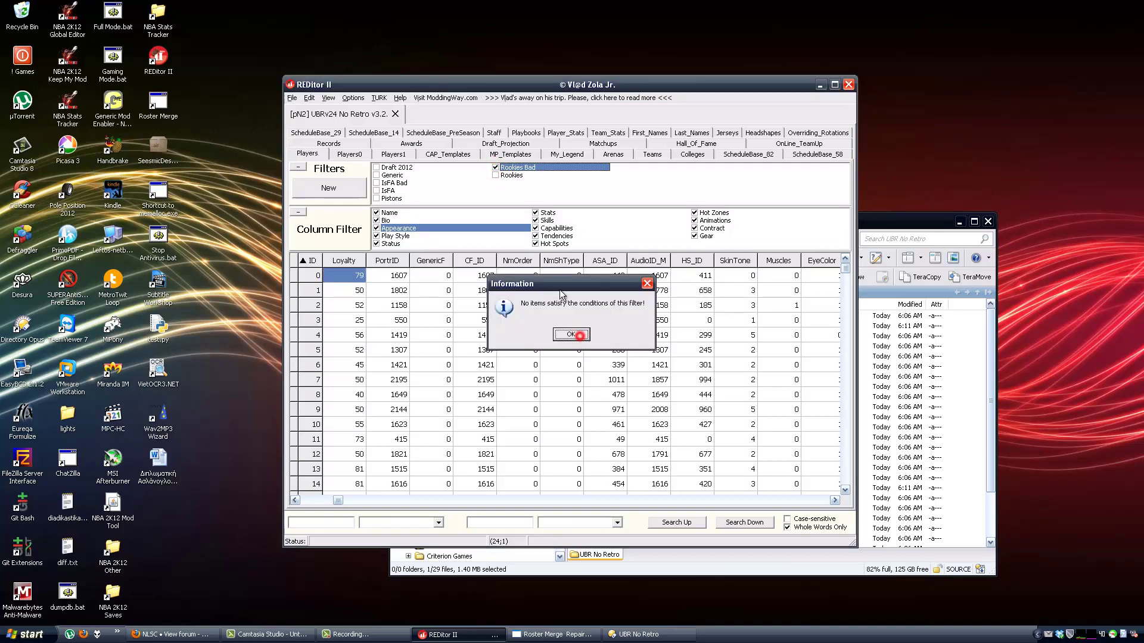
left_click(495, 168)
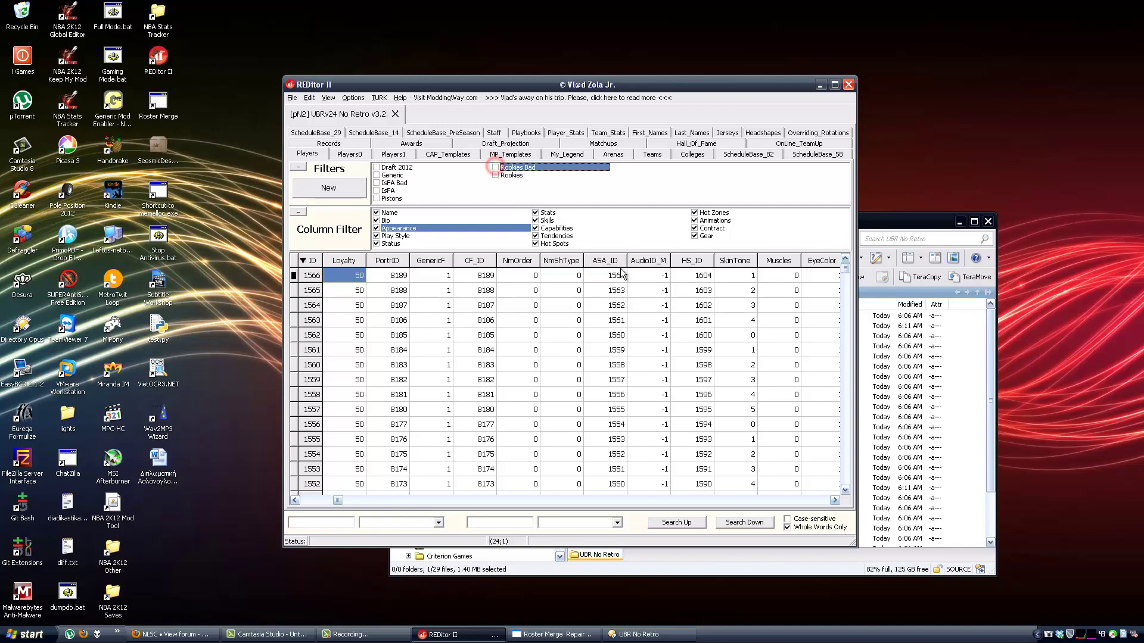
Inspect the ASA_ID values in the first rows of the Players table.
left_click(615, 301)
key("Up")
key("Up")
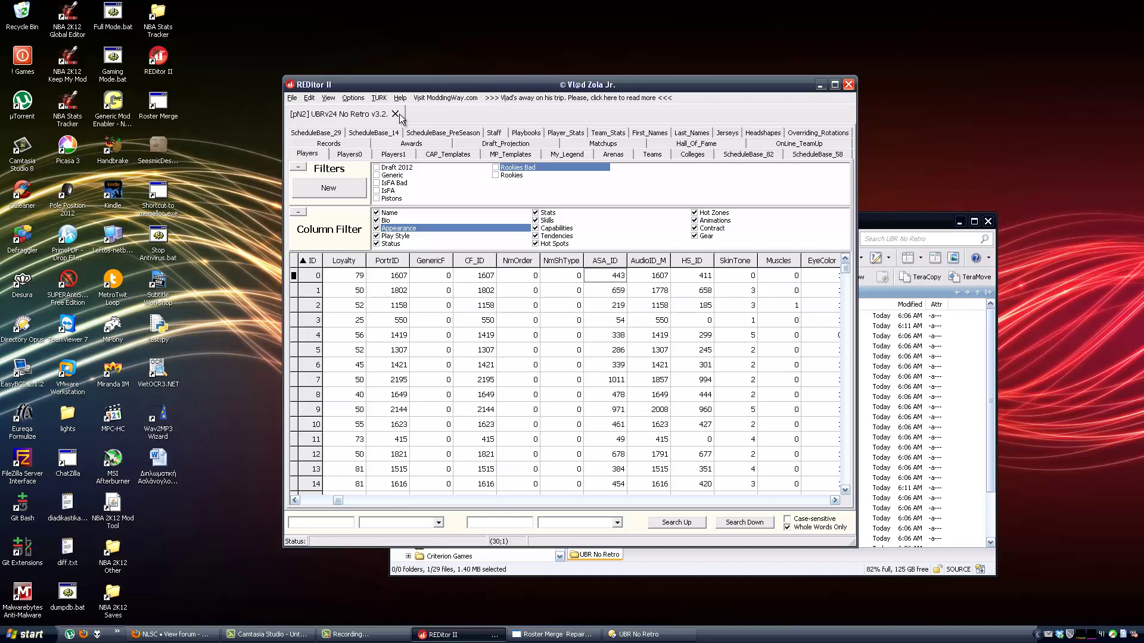
Switch to Firefox and load red-mods.com in a new tab.
left_click(142, 634)
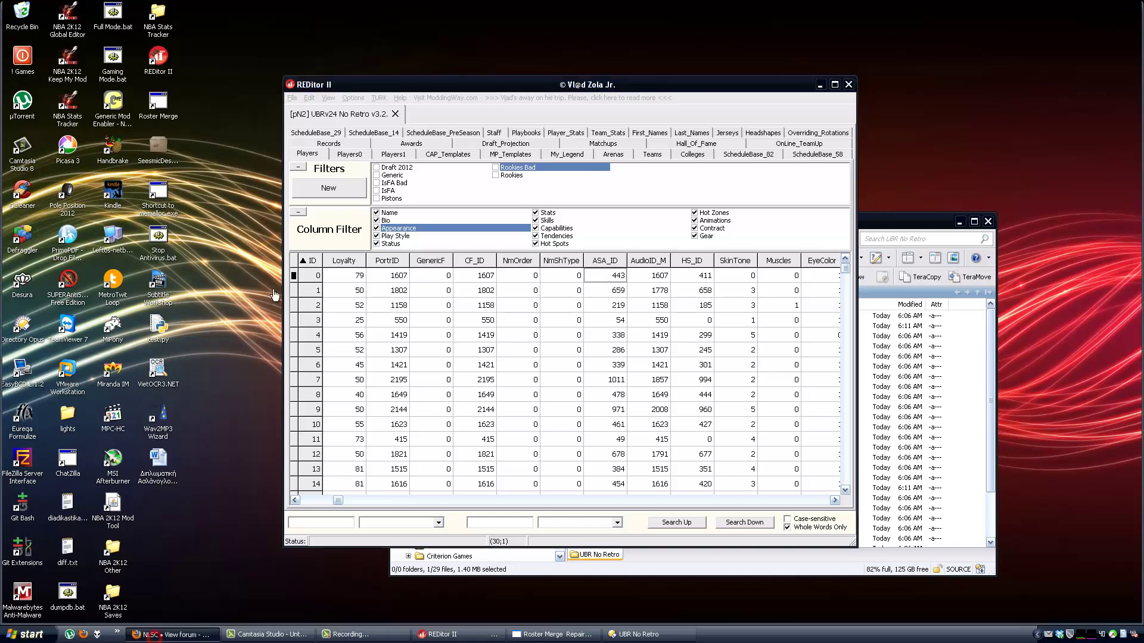
key("ctrl+t")
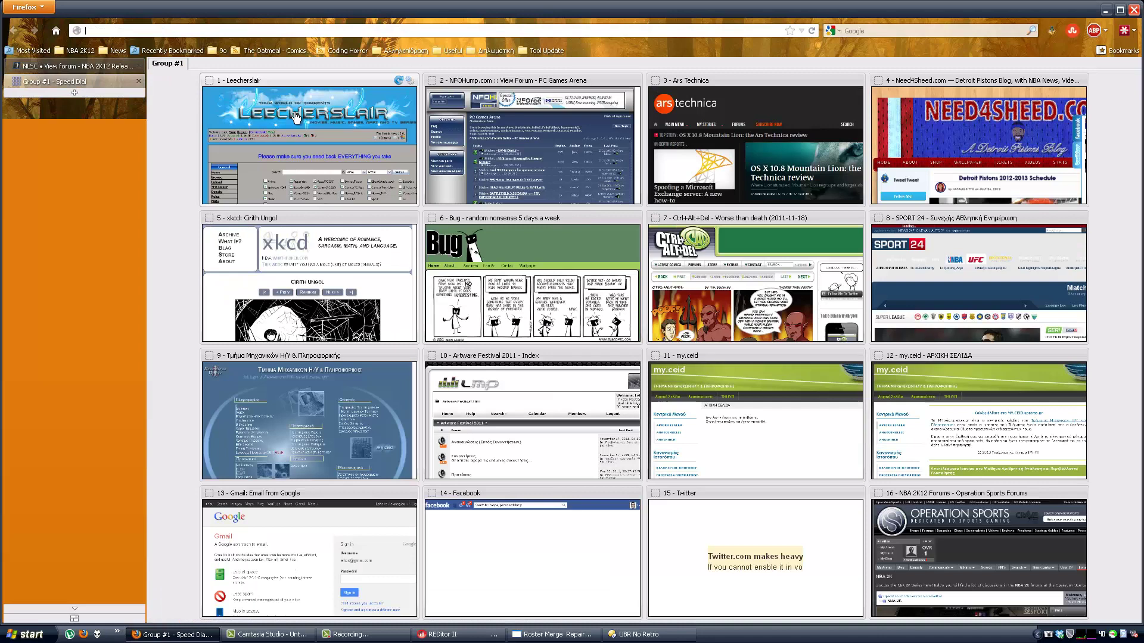
type("red-mods.com/")
key("Return")
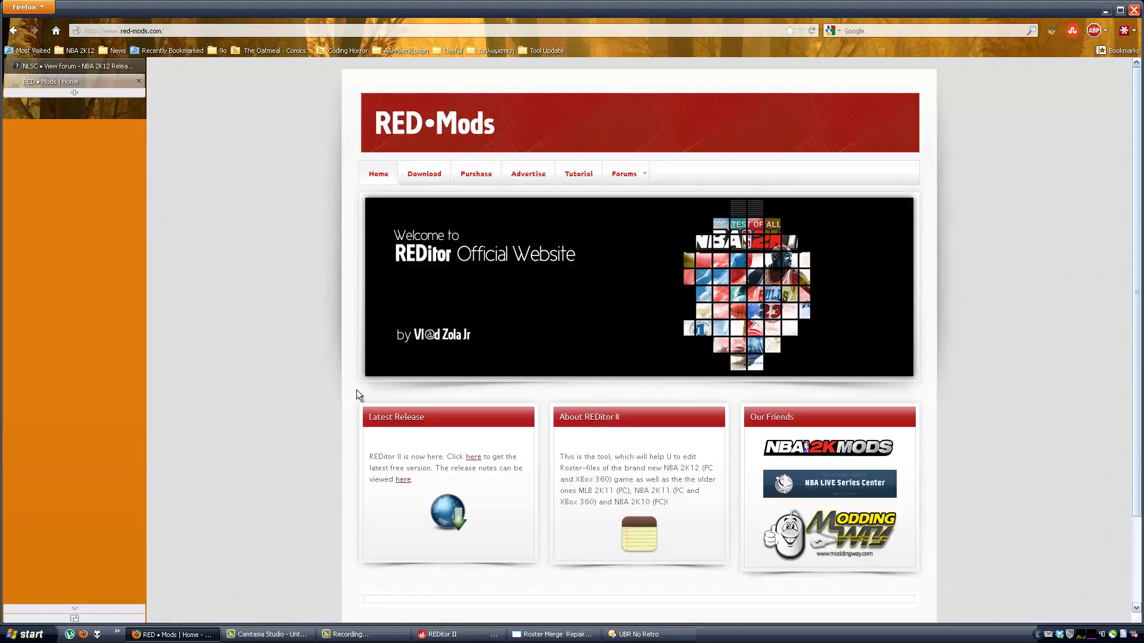
scroll(466, 420, "down", 1)
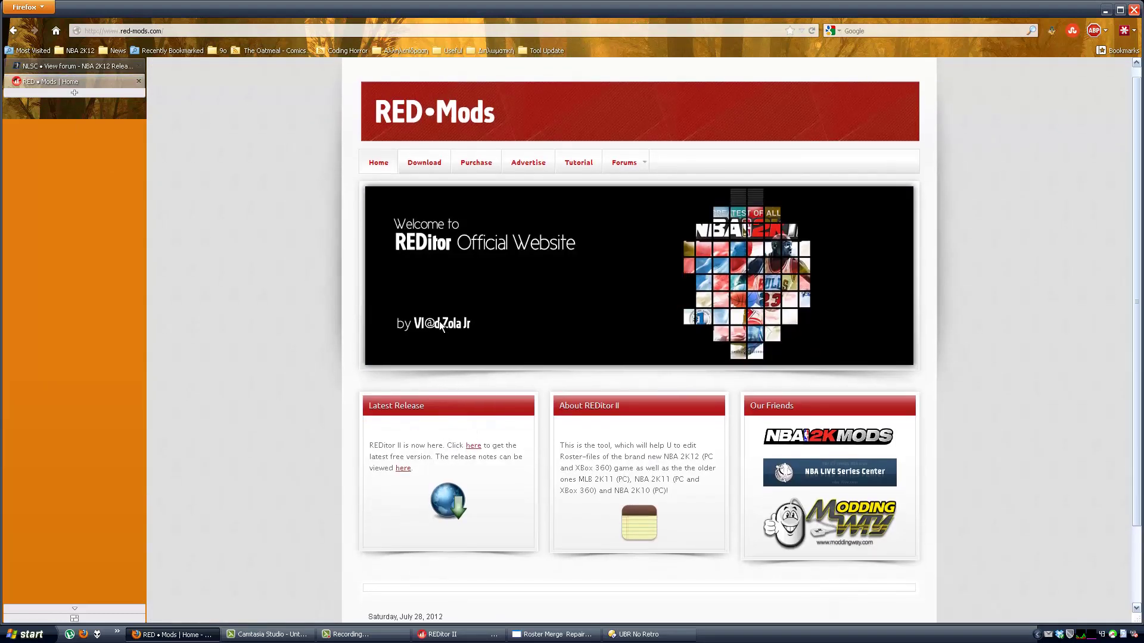
Open the REDitor II purchase information and review the license types and prices for the interfaces and NBA 2K12 Tables.
left_click(476, 161)
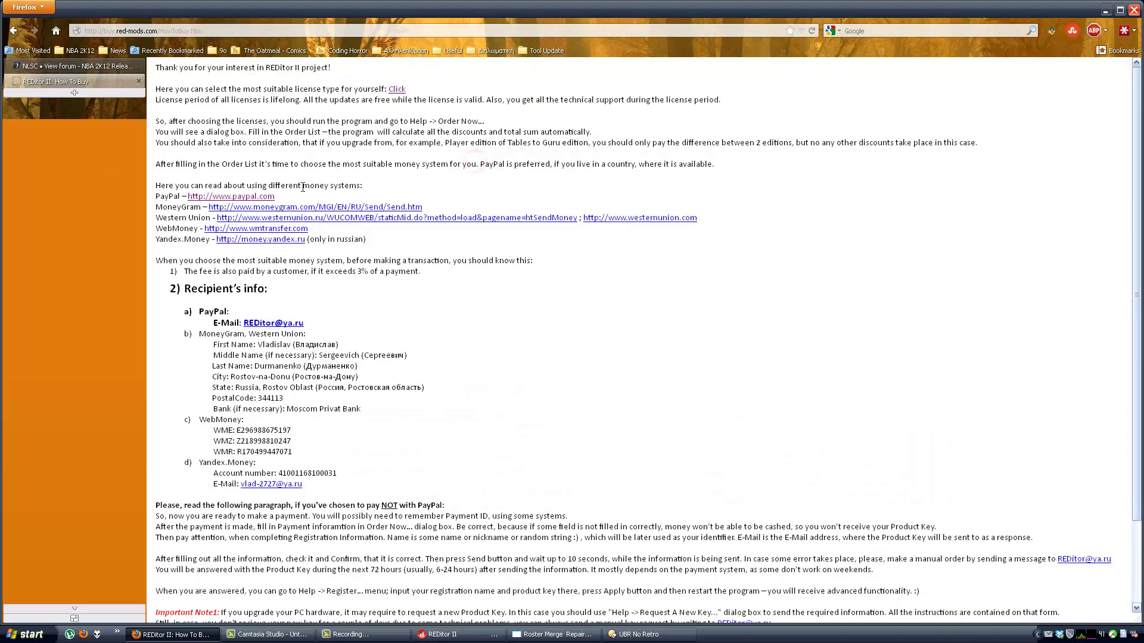
left_click(396, 88)
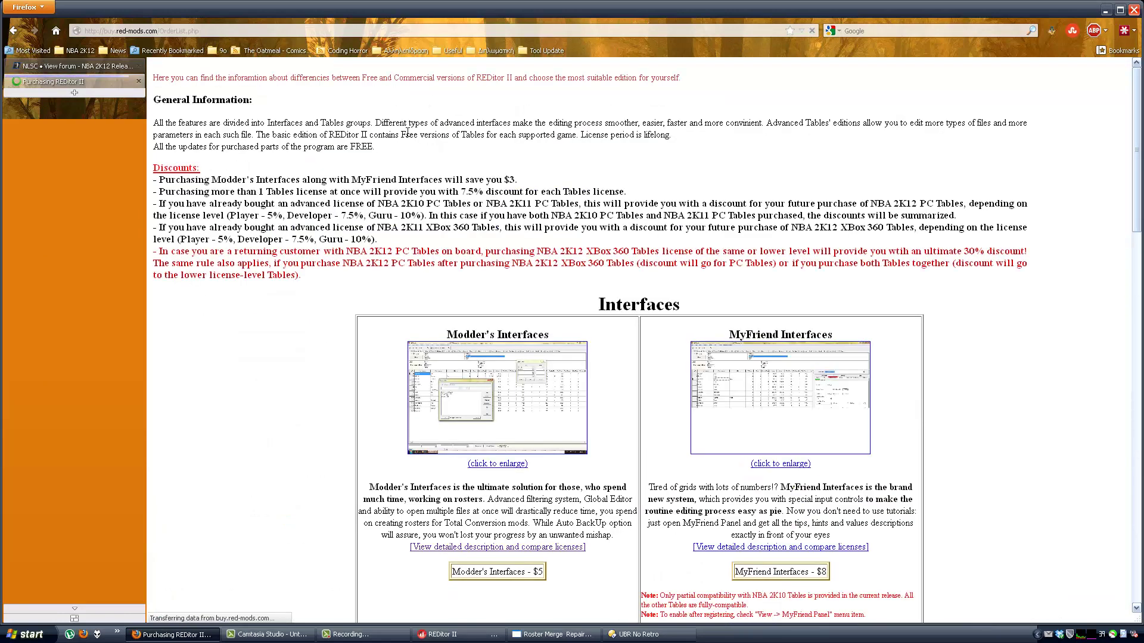
scroll(646, 254, "down", 10)
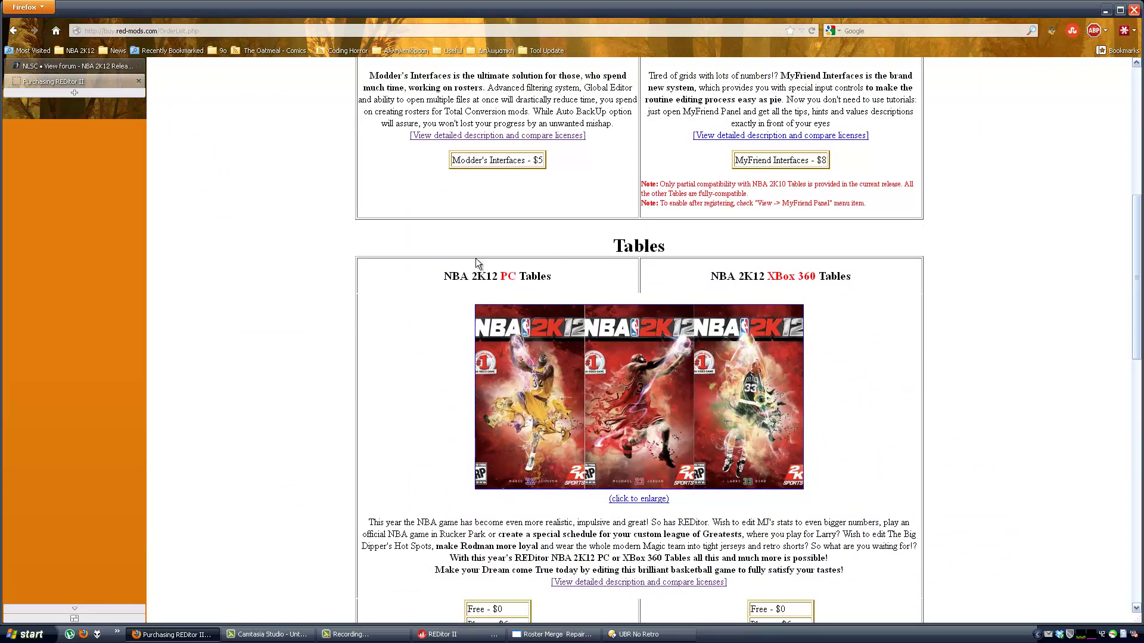
scroll(415, 216, "up", 1)
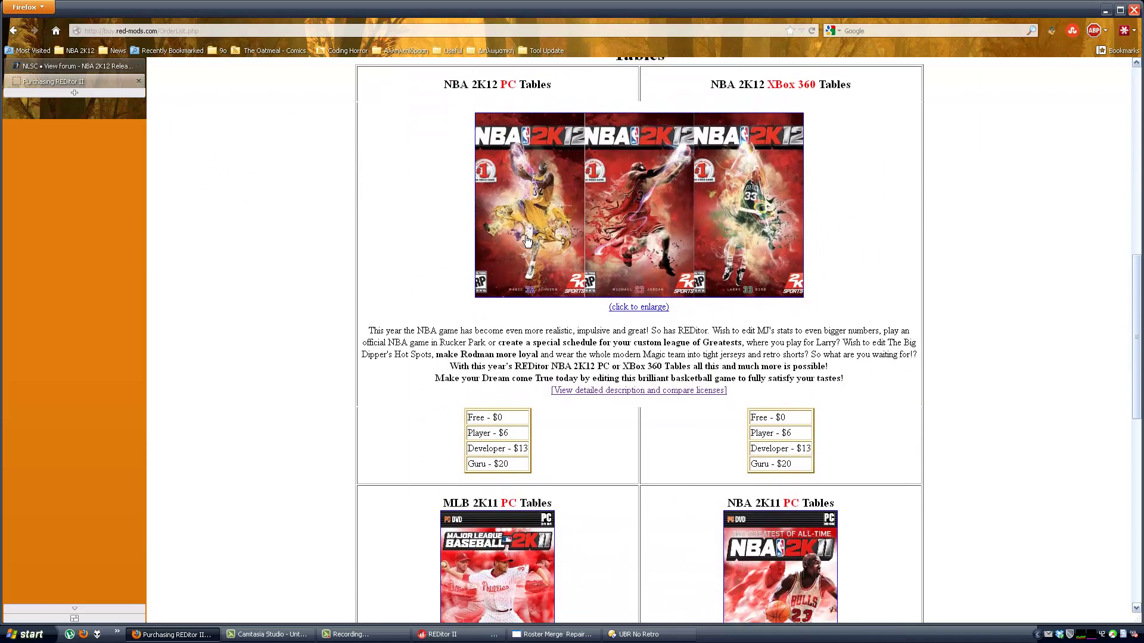
Open the NBA 2K12 Tables license comparison and examine the Draft Class files and Edit Awards rows.
left_click(604, 389)
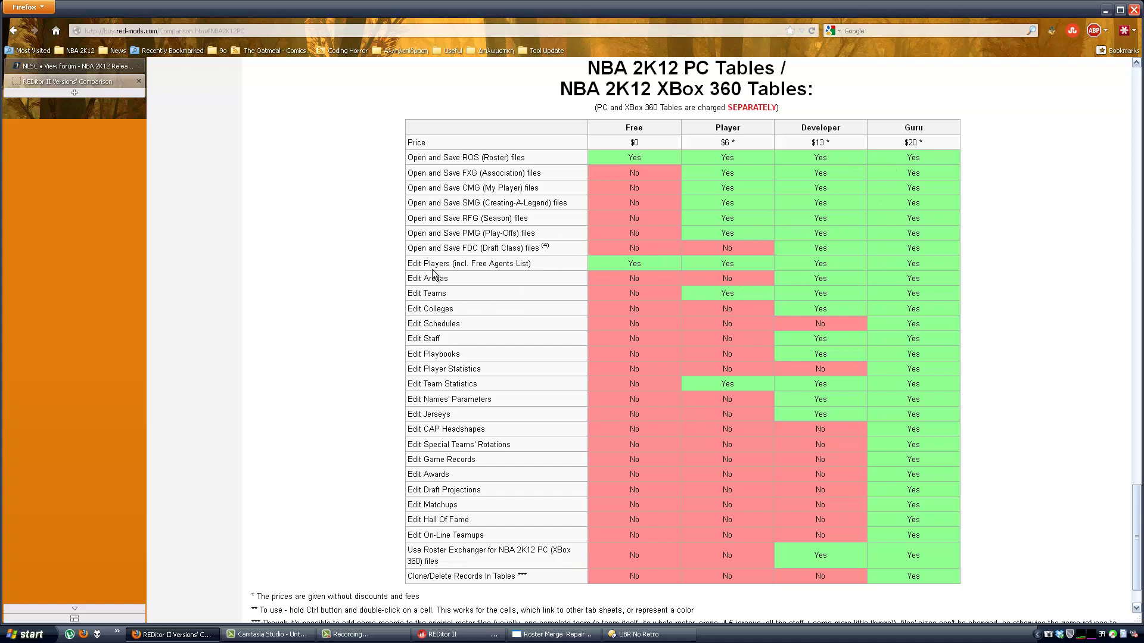
left_click_drag(410, 250, 880, 251)
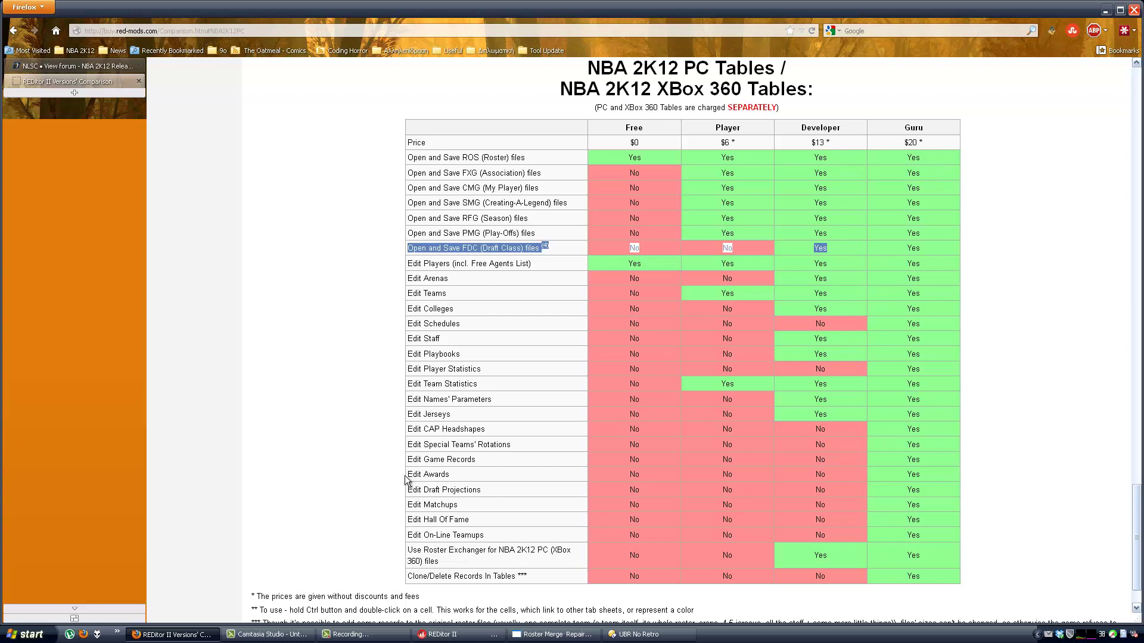
left_click_drag(402, 474, 481, 477)
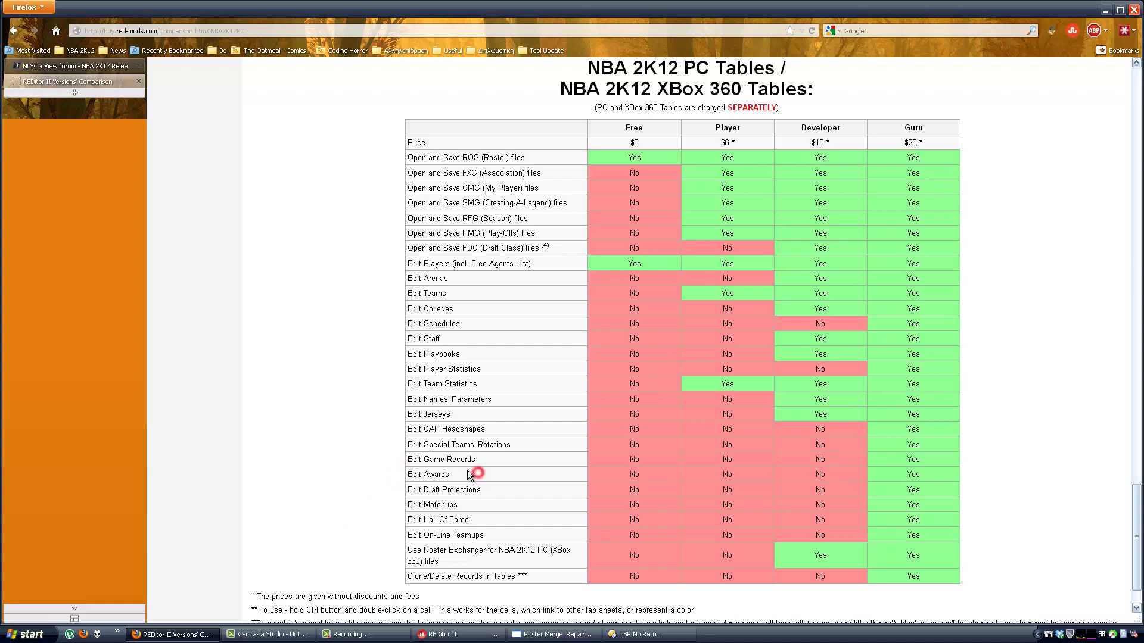
Leave Firefox, close Roster Merge & Repair, and close the UBRv24 No Retro v3.2 roster in REDitor II.
left_click(443, 634)
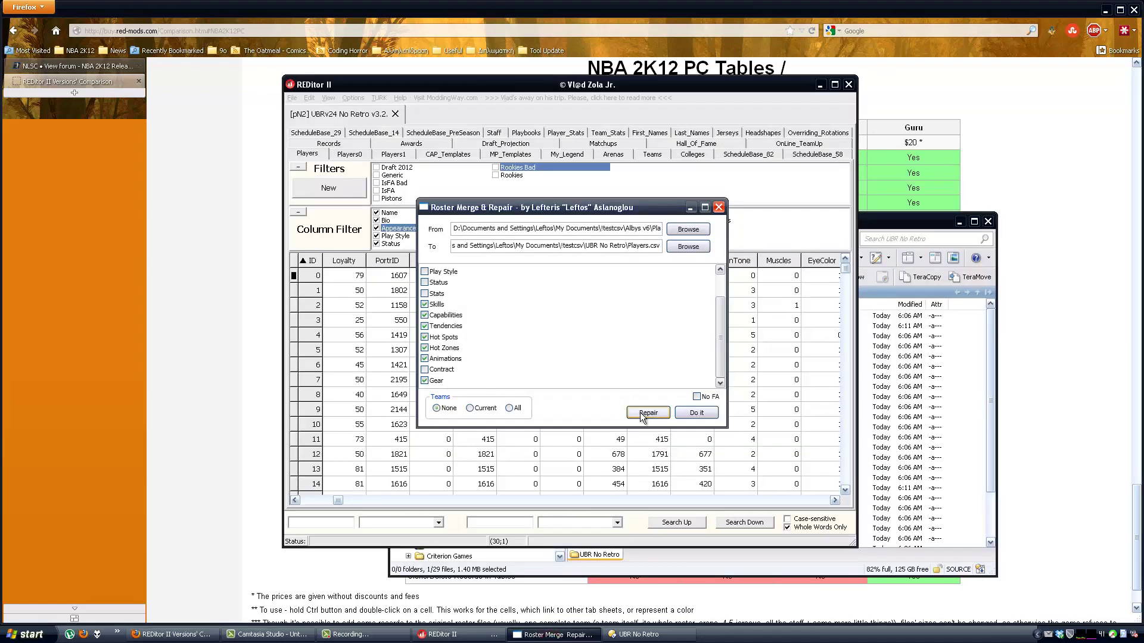
left_click(218, 392)
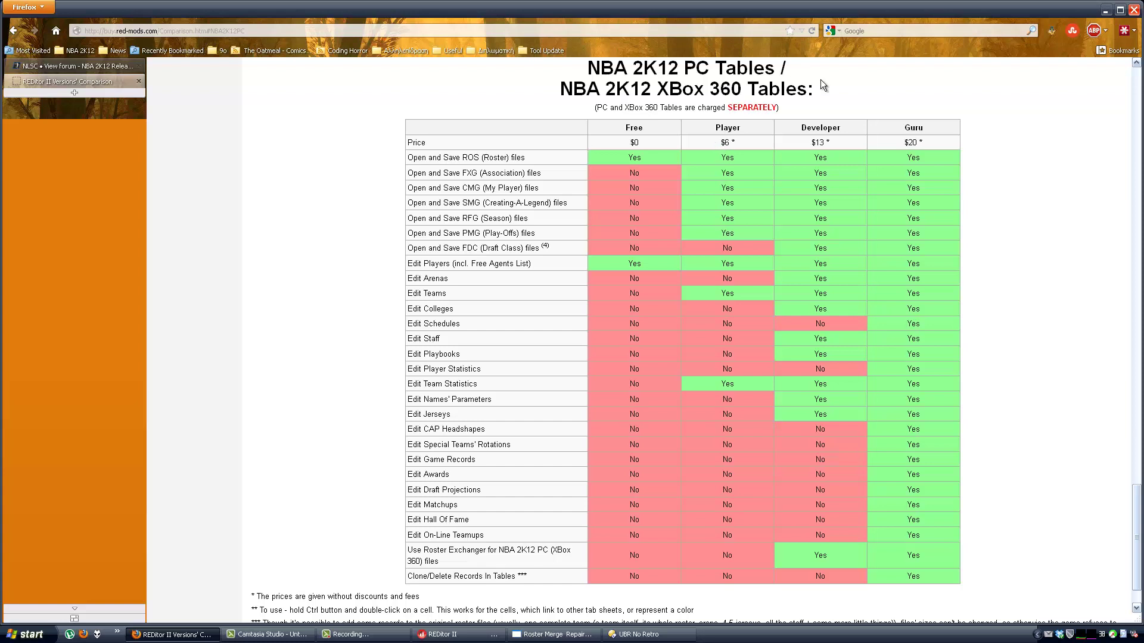
left_click(171, 635)
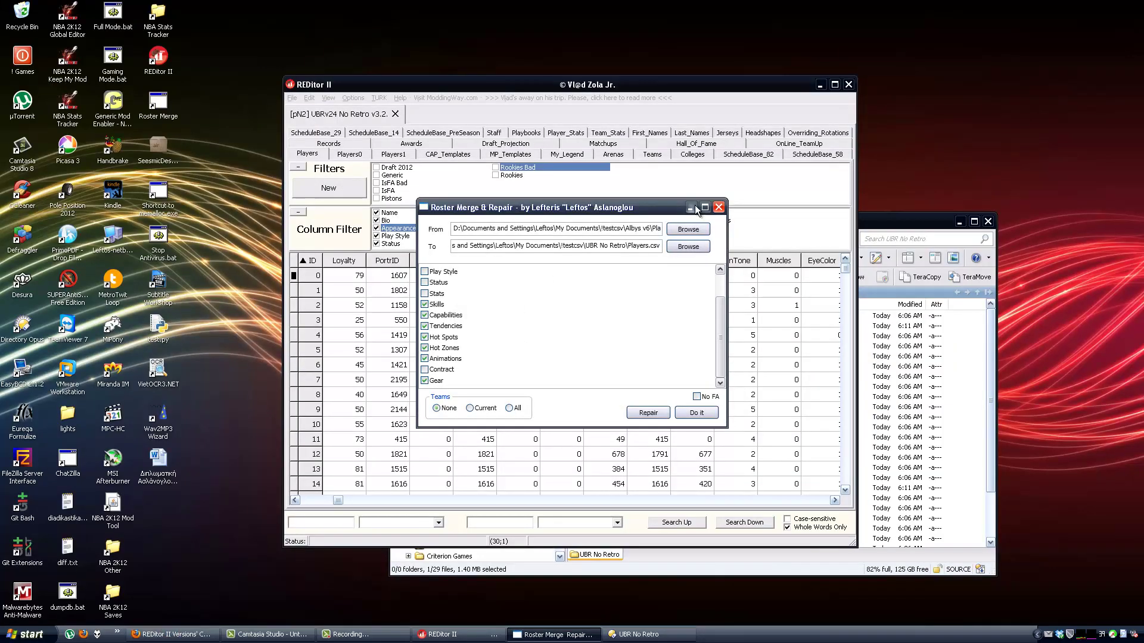
left_click(718, 207)
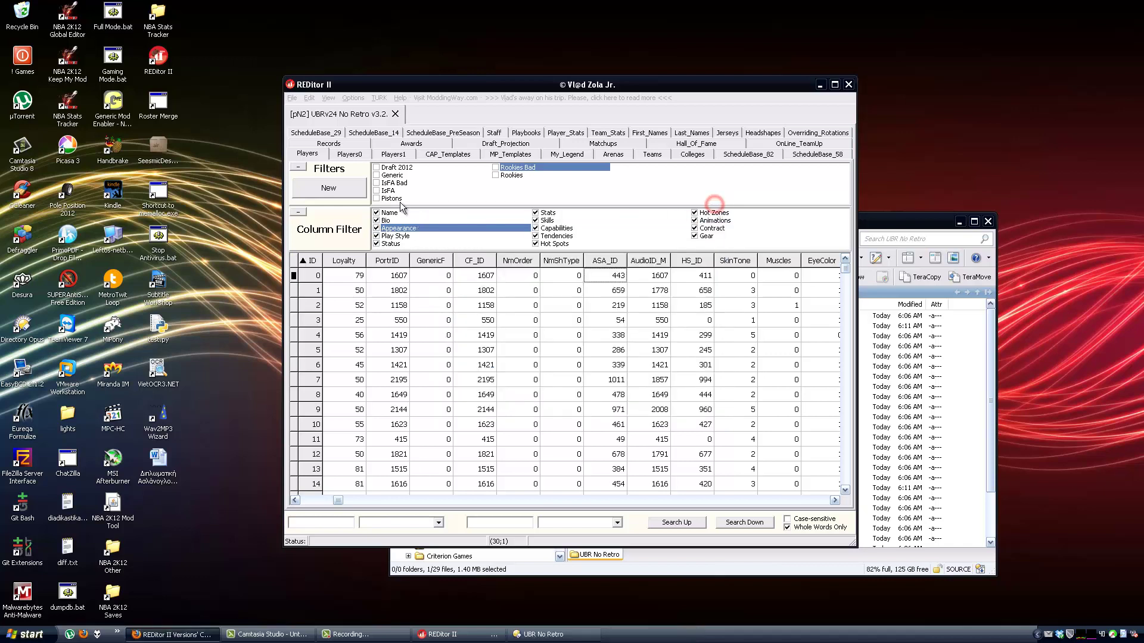
left_click(395, 114)
left_click(526, 333)
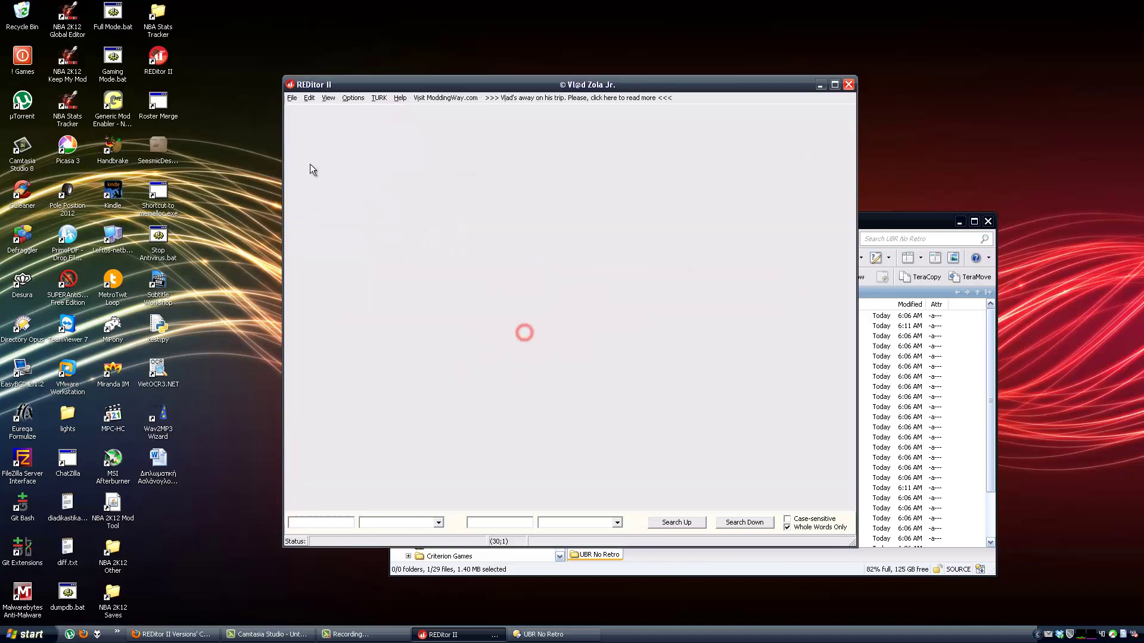
Open UltimateBaseRosterV24.ROS and sort its Players table by ID in ascending order.
left_click(292, 99)
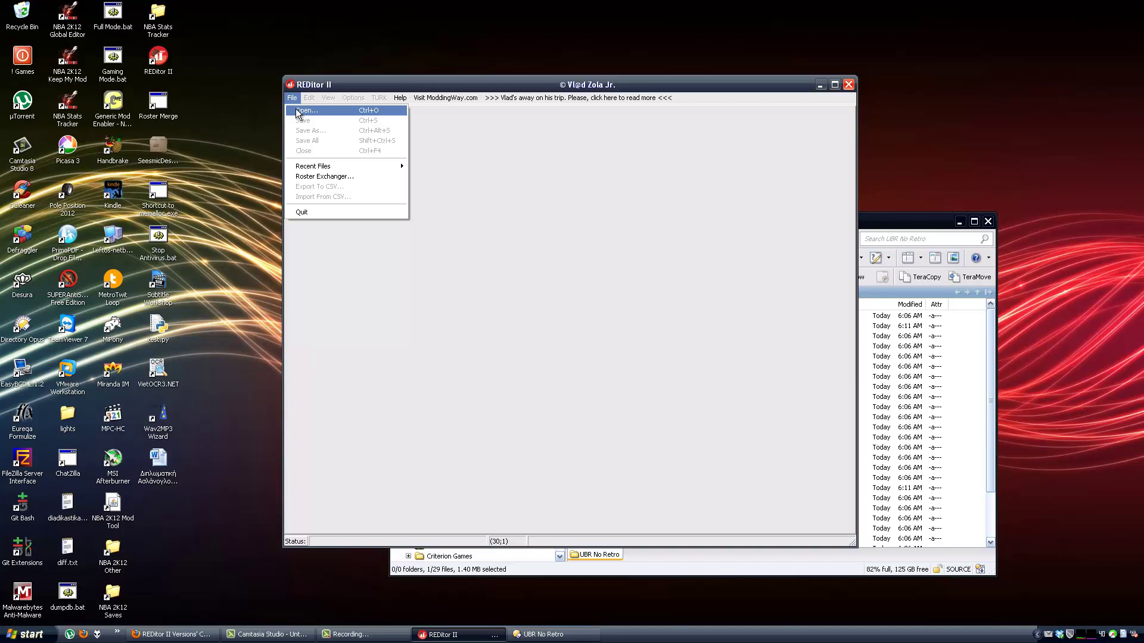
left_click(306, 110)
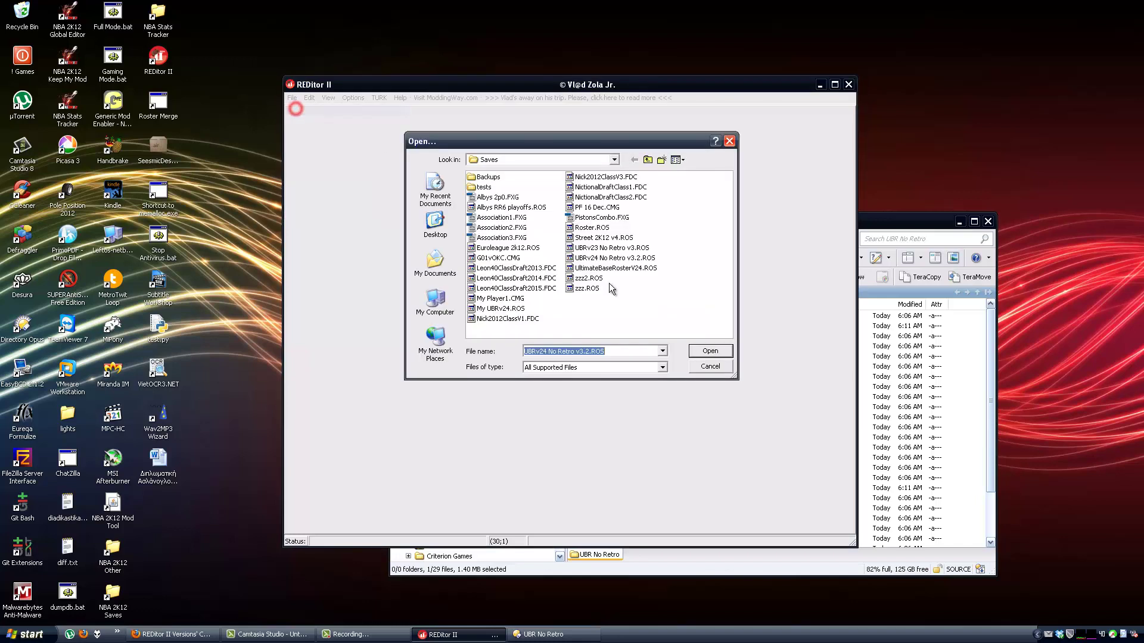
double_click(596, 268)
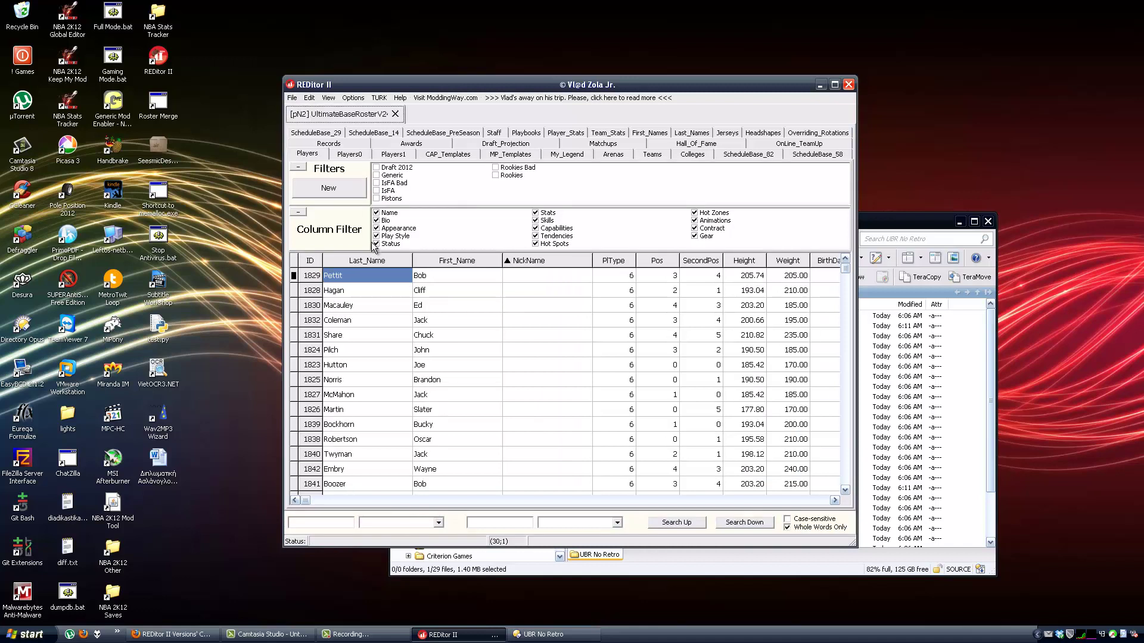
left_click(310, 260)
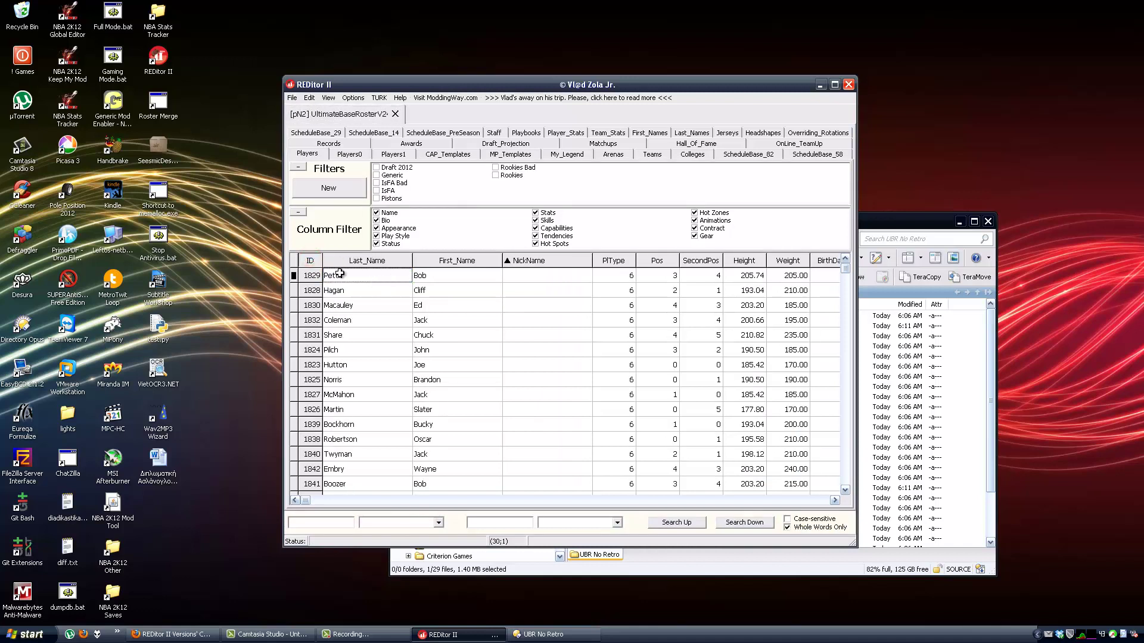
left_click(309, 260)
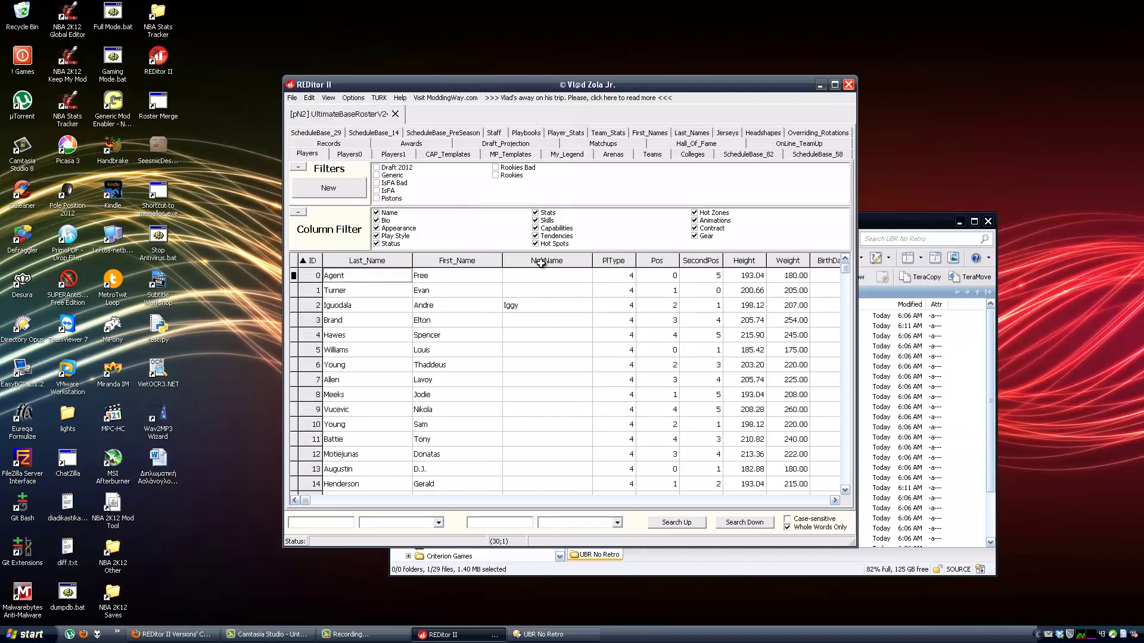
Export the whole UltimateBaseRosterV24 file to CSV in the UBR v24 folder.
left_click(292, 99)
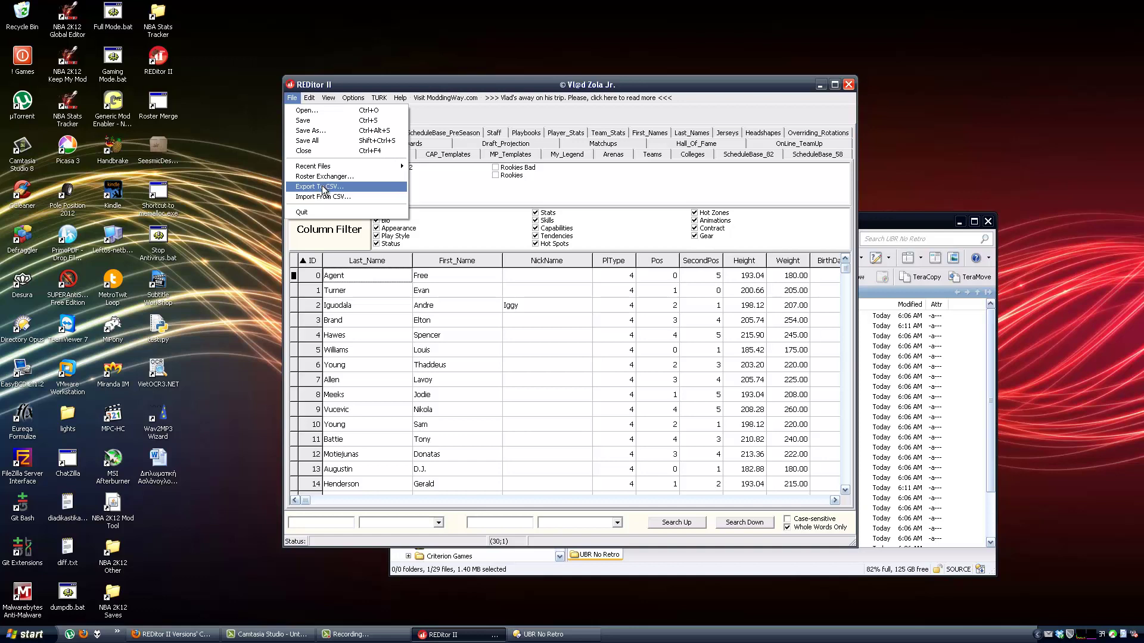
left_click(323, 187)
left_click(668, 304)
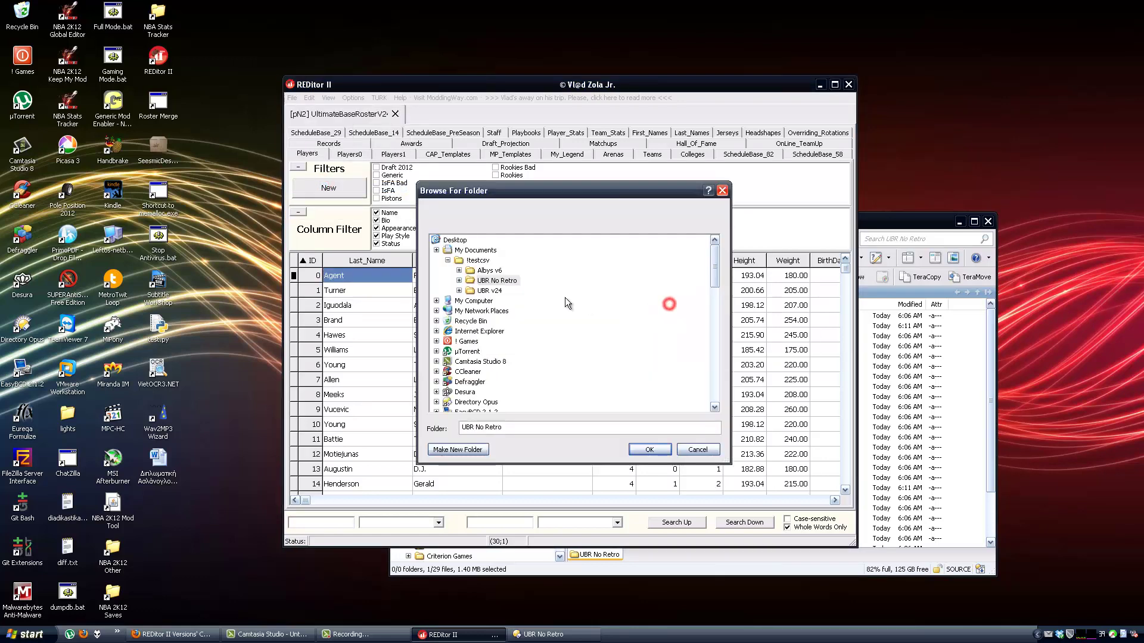
double_click(485, 288)
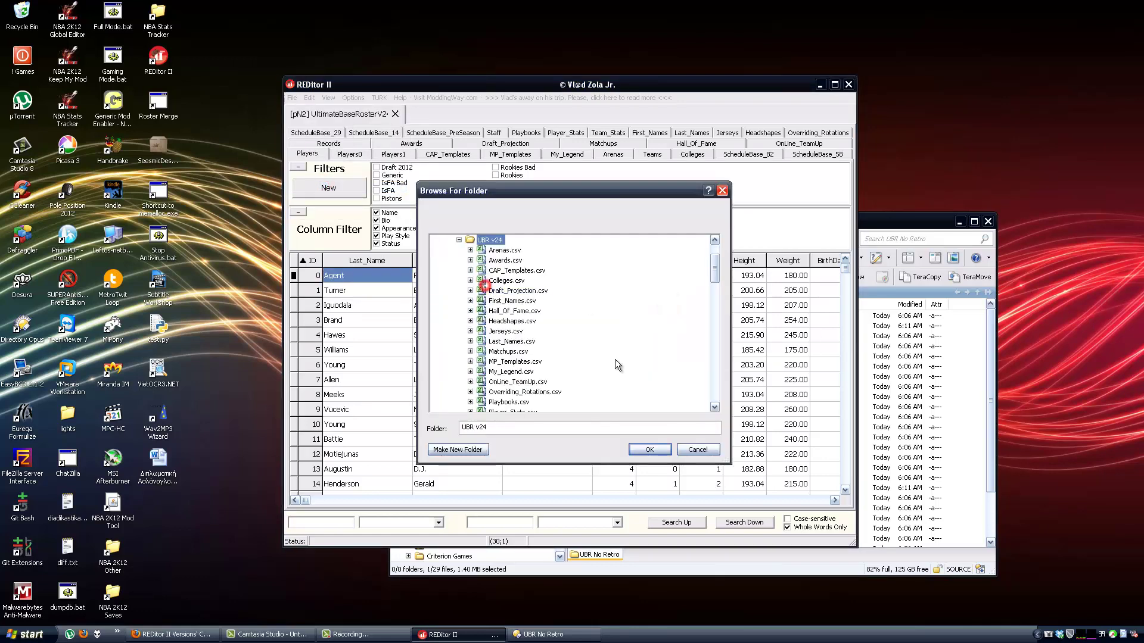
left_click(650, 456)
left_click(668, 319)
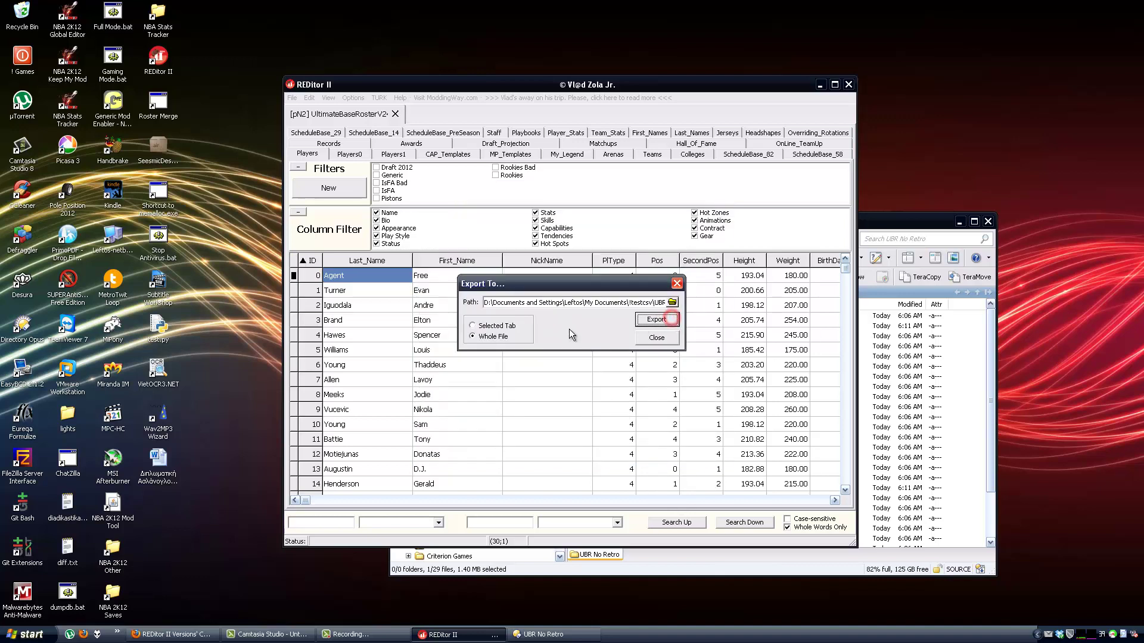
left_click(655, 337)
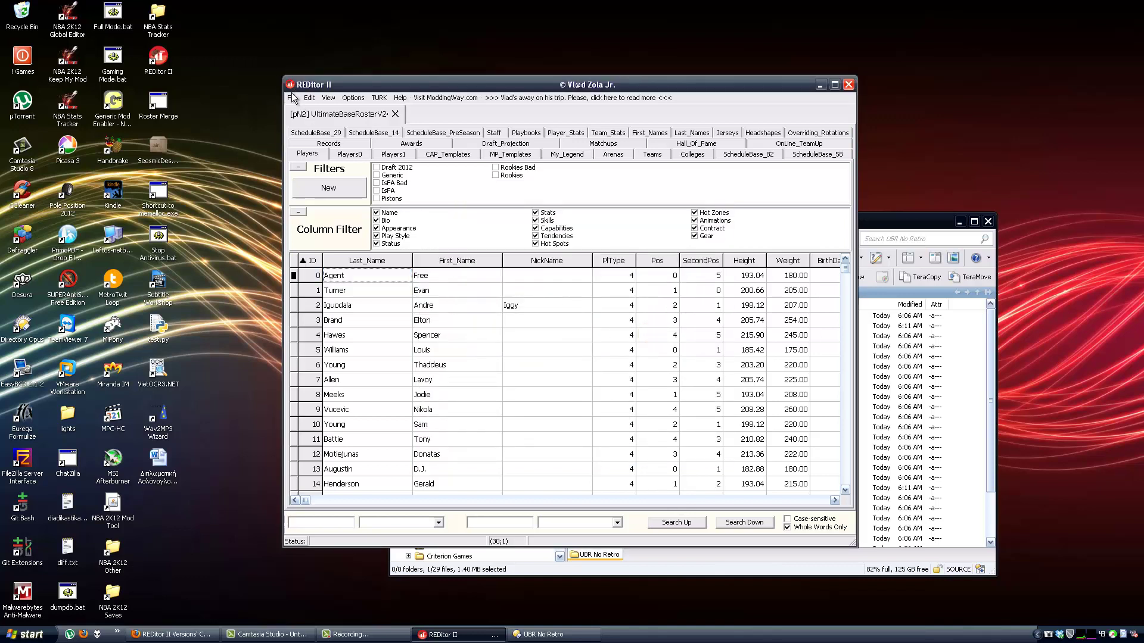
Close the UltimateBaseRosterV24 roster and open Albys RR6 playoffs.ROS.
left_click(395, 114)
left_click(298, 98)
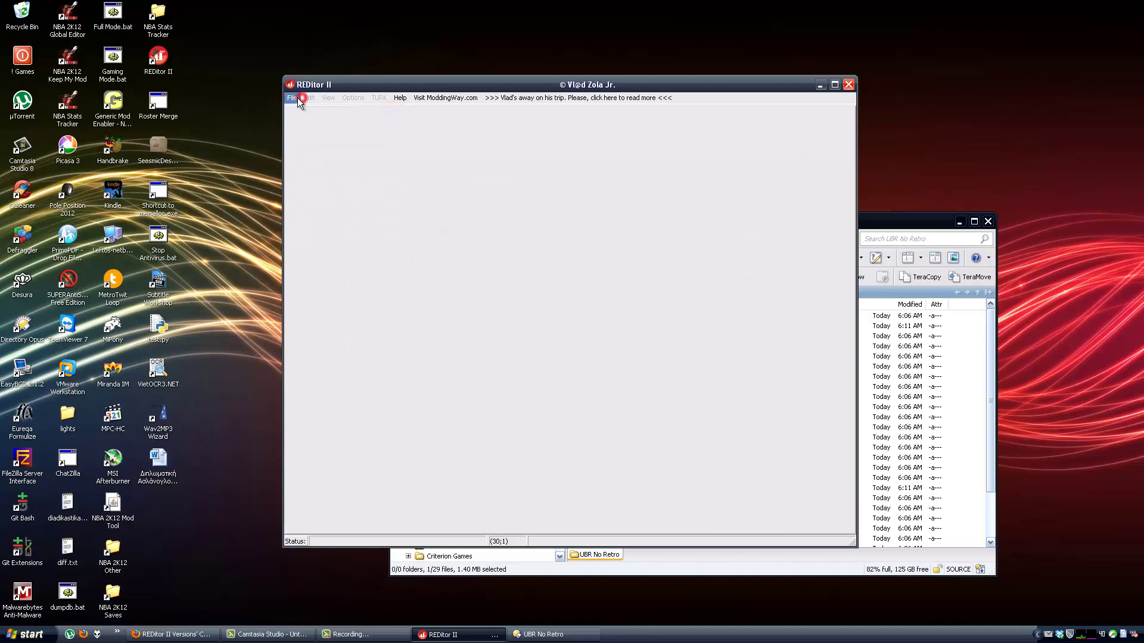
left_click(296, 113)
double_click(498, 208)
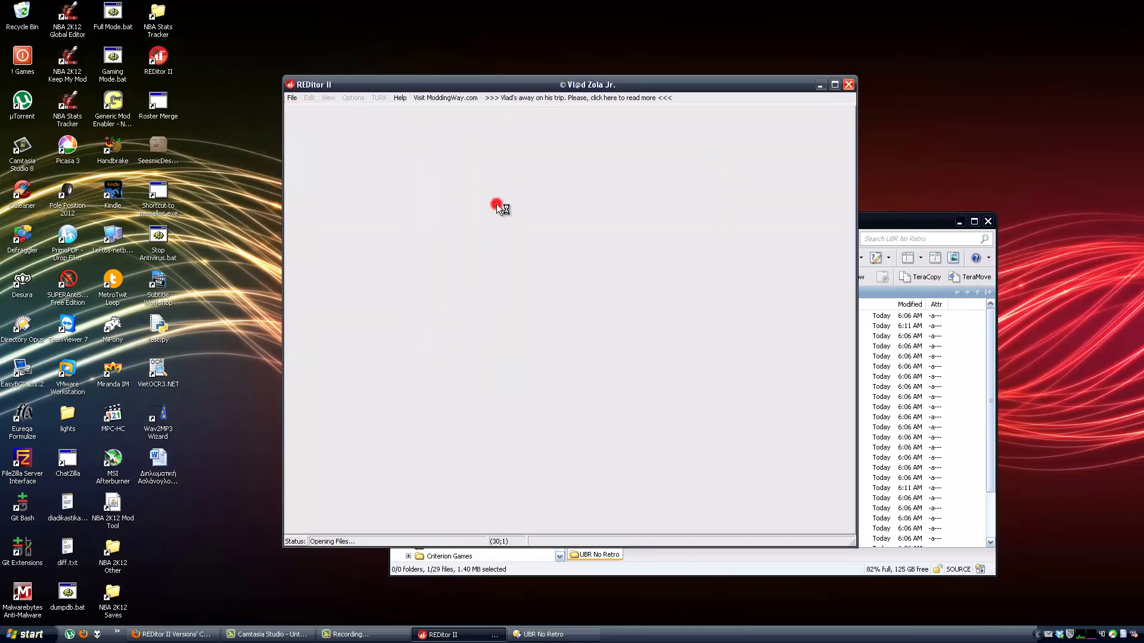
Export the whole Albys RR6 playoffs file to CSV in the Albys v6 folder.
left_click(292, 98)
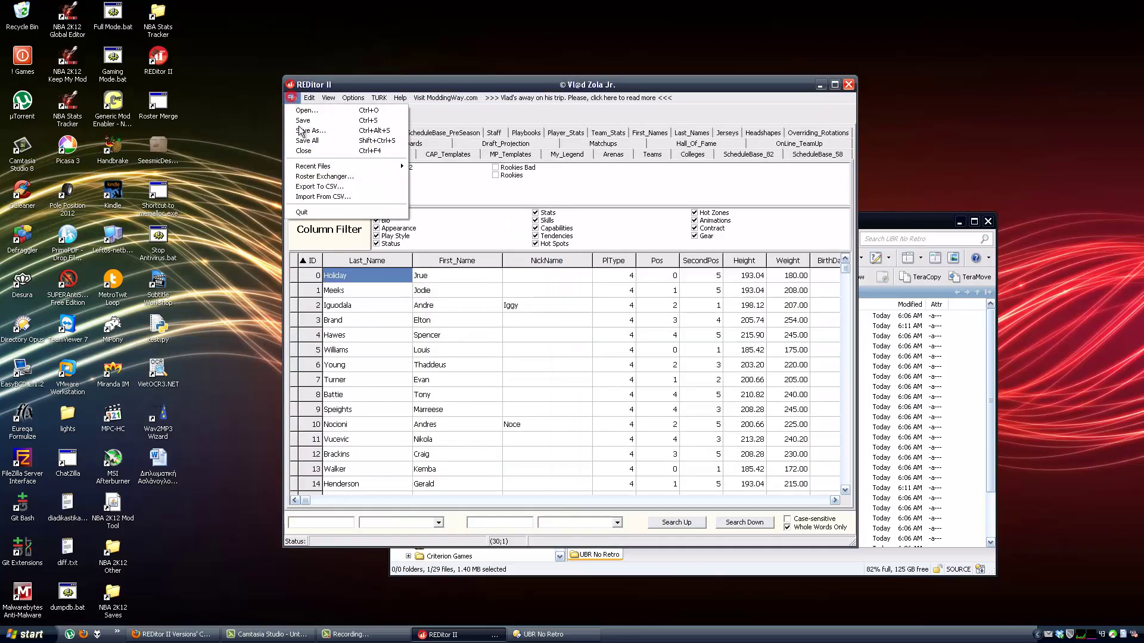
left_click(317, 189)
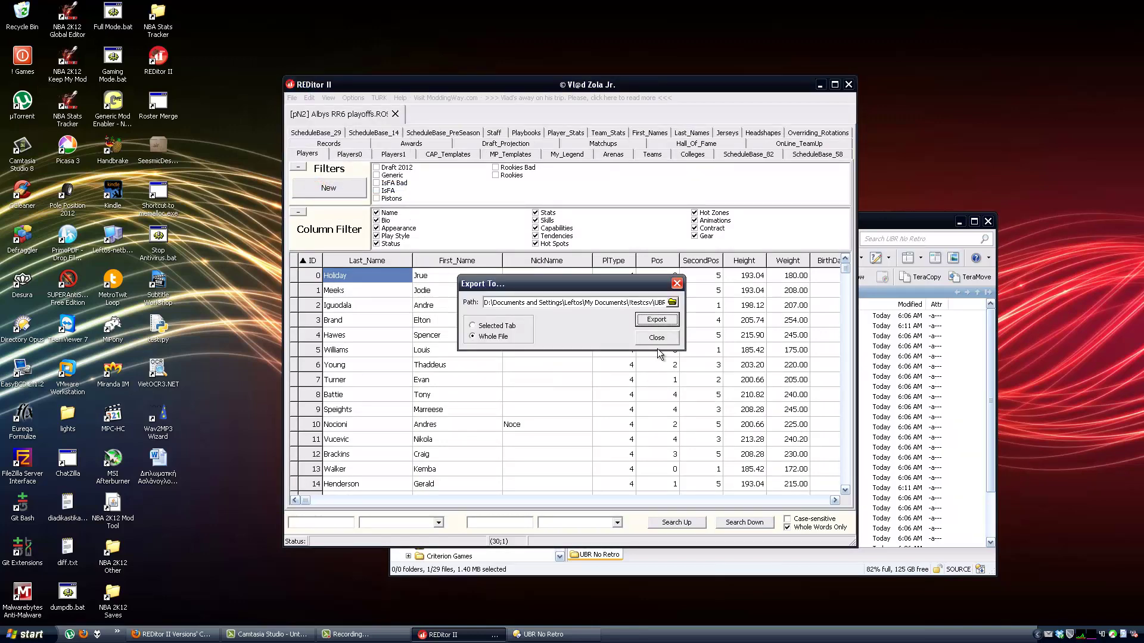
left_click(672, 302)
left_click(492, 271)
double_click(492, 271)
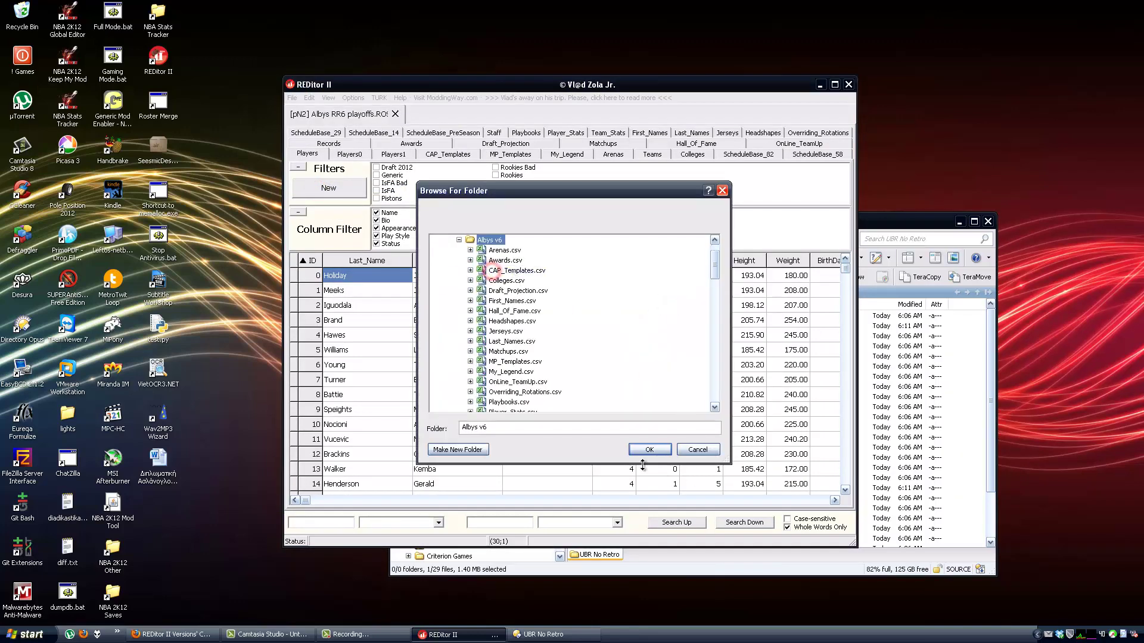
left_click(650, 449)
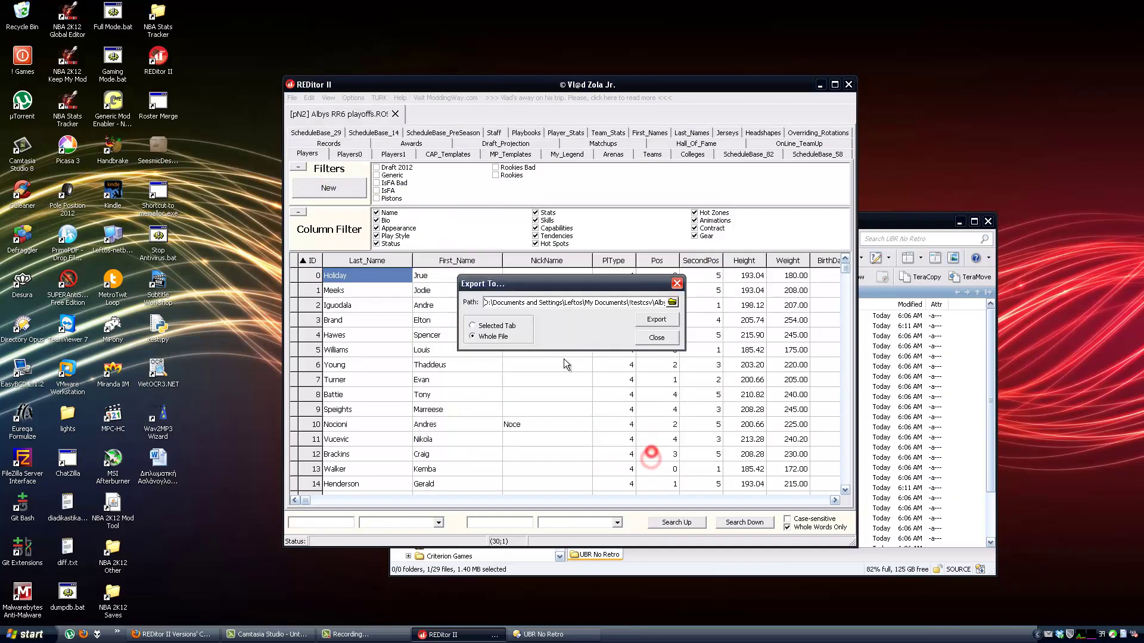
left_click(658, 322)
left_click(583, 332)
left_click(656, 338)
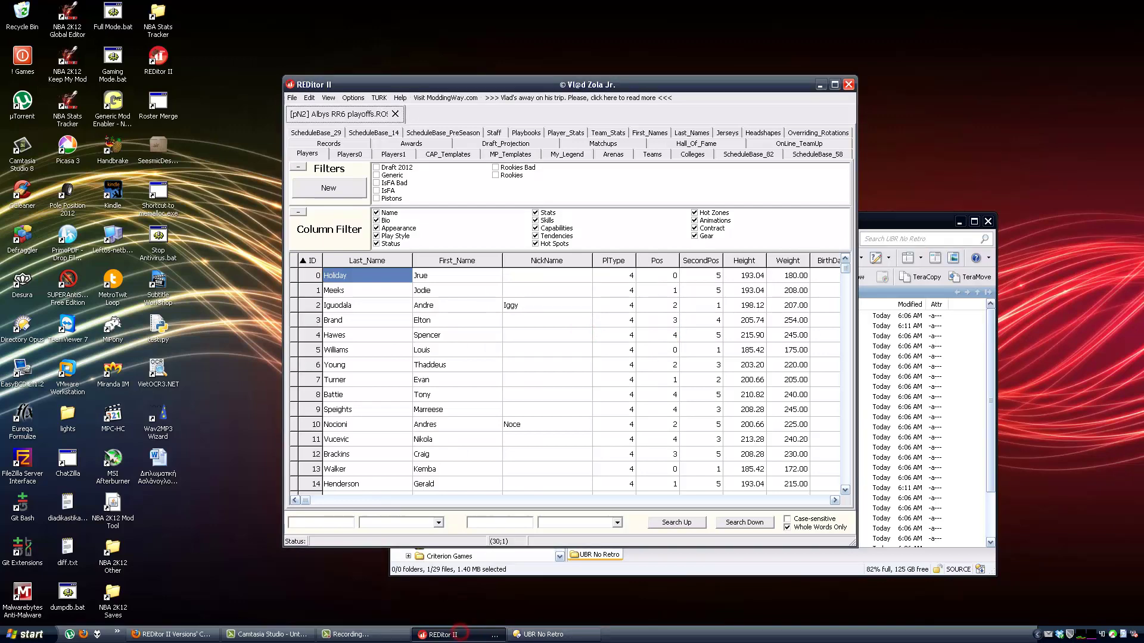
Switch to Roster Merge & Repair and set Players.csv from the UBR v24 folder as the source file.
left_click(462, 633)
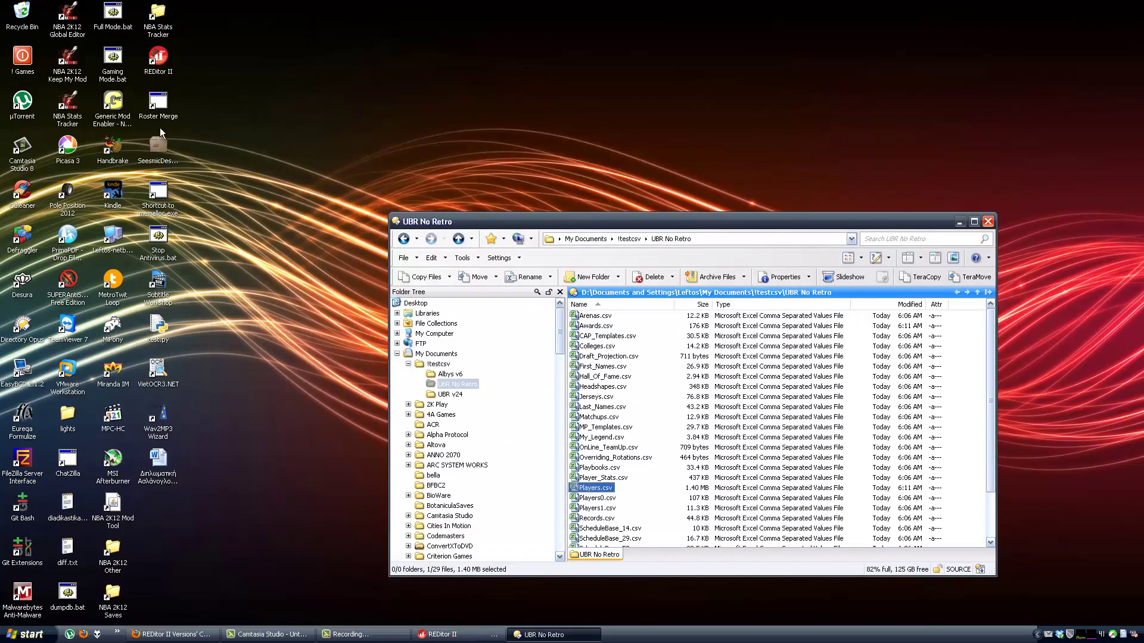
double_click(157, 110)
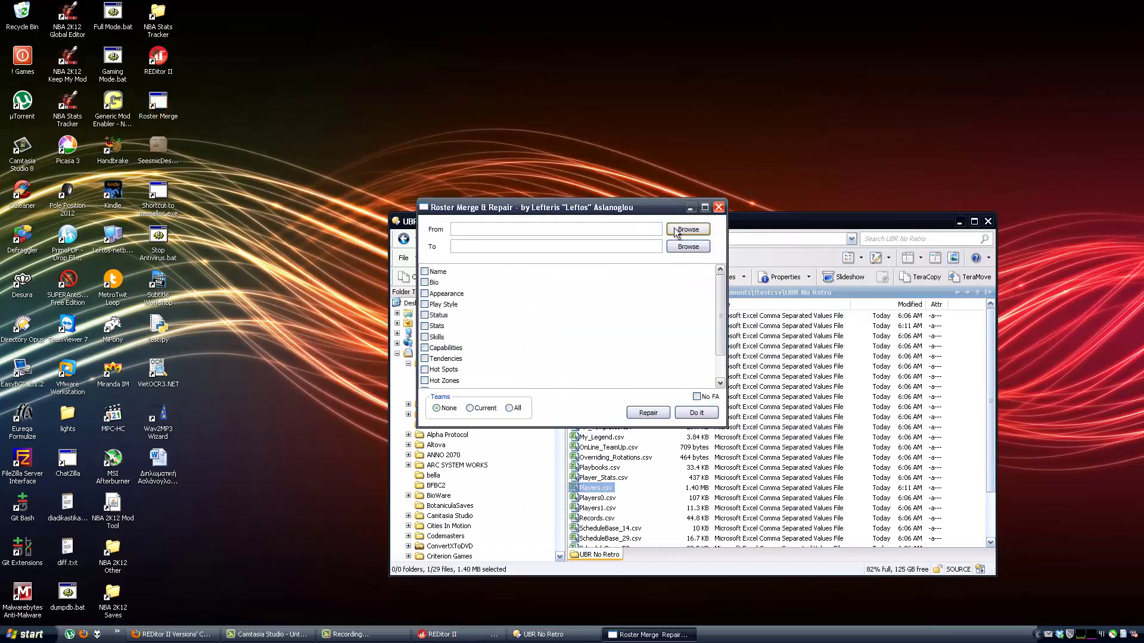
left_click(676, 230)
left_click(647, 218)
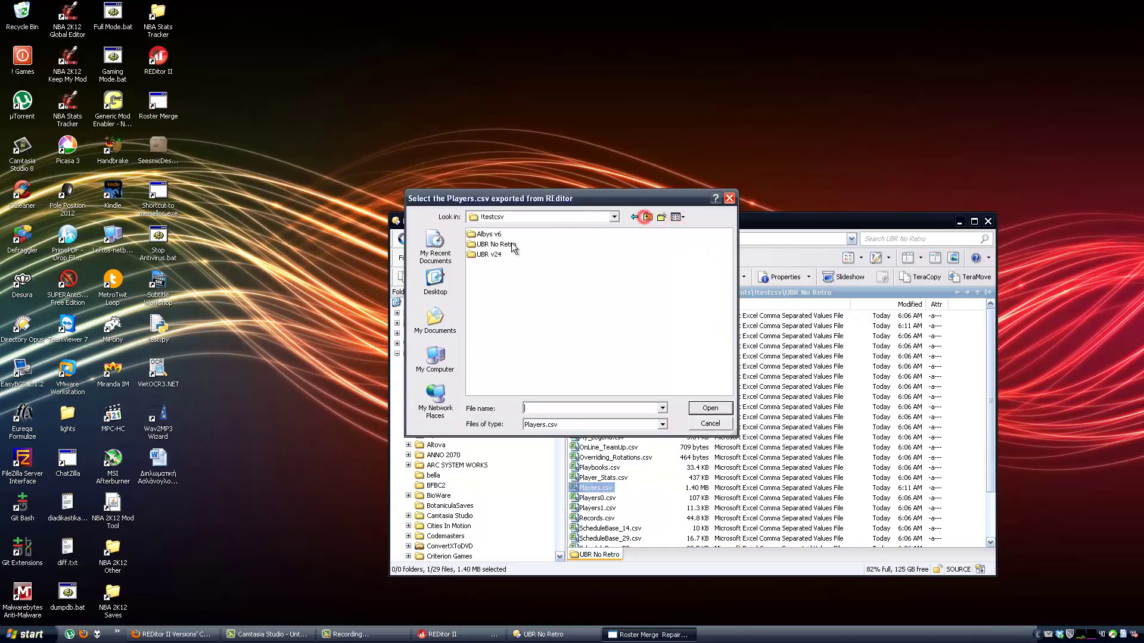
double_click(486, 255)
double_click(489, 235)
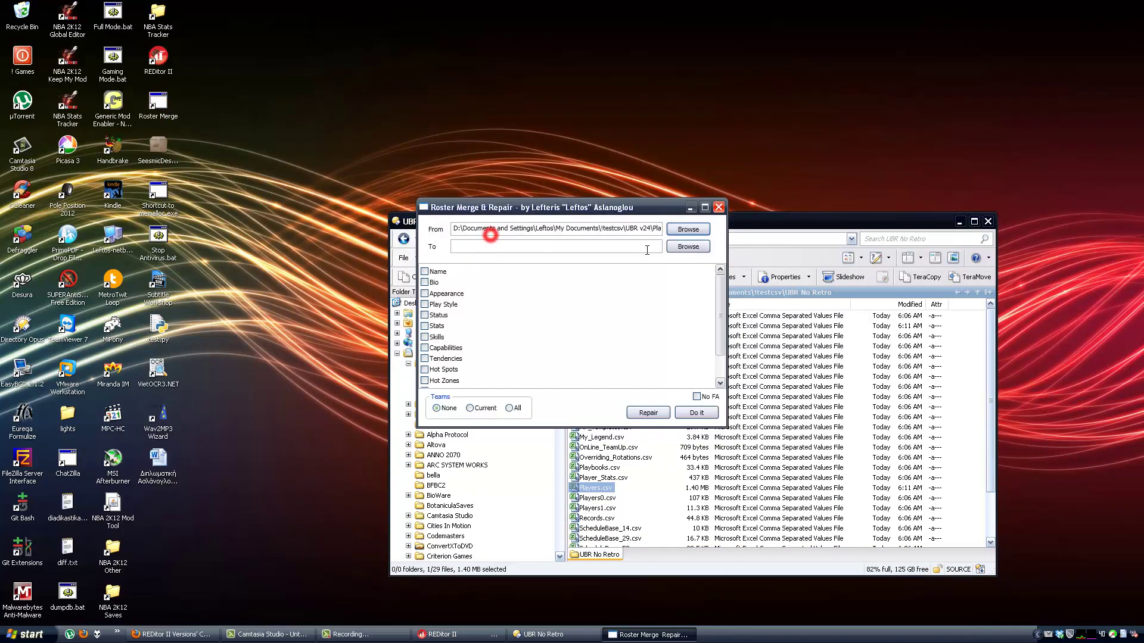
Set Players.csv from the Albys v6 folder as the merge's destination file.
left_click(685, 246)
left_click(645, 217)
double_click(478, 235)
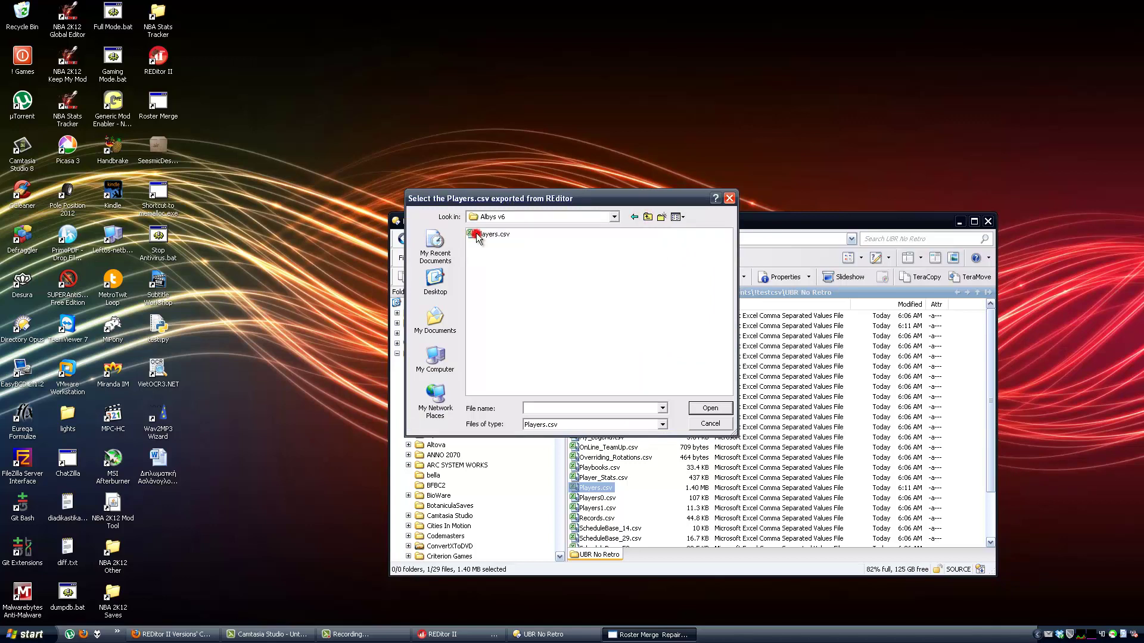
double_click(484, 237)
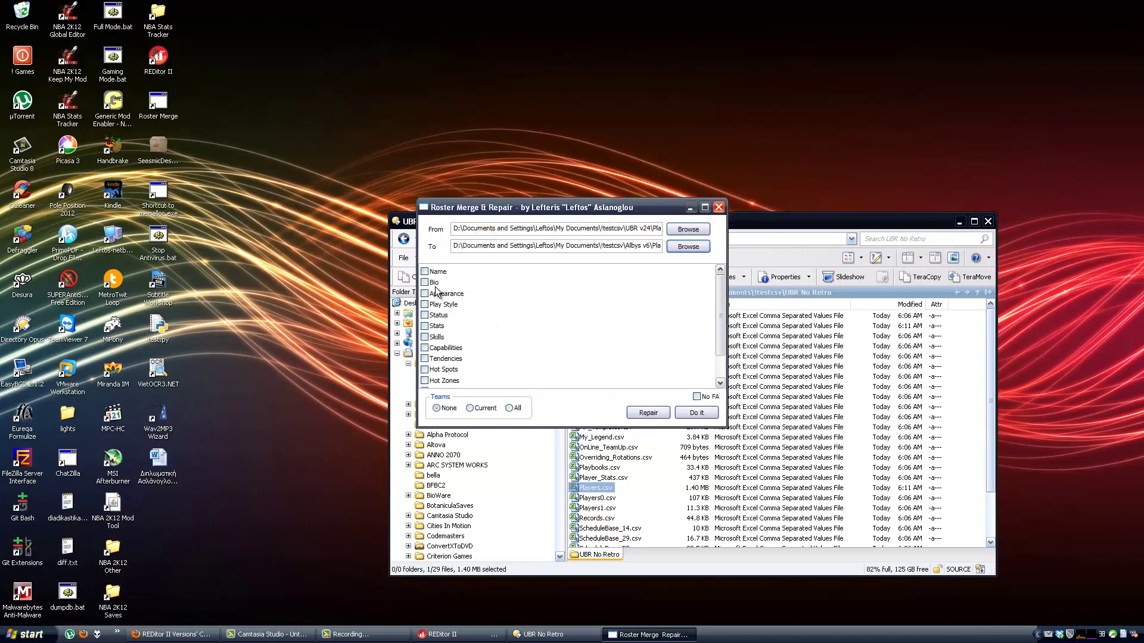
Run the merge for the Bio, Appearance, Status and Contract categories, with Teams set to Current.
left_click(424, 283)
left_click(425, 294)
left_click(426, 317)
scroll(429, 312, "down", 1)
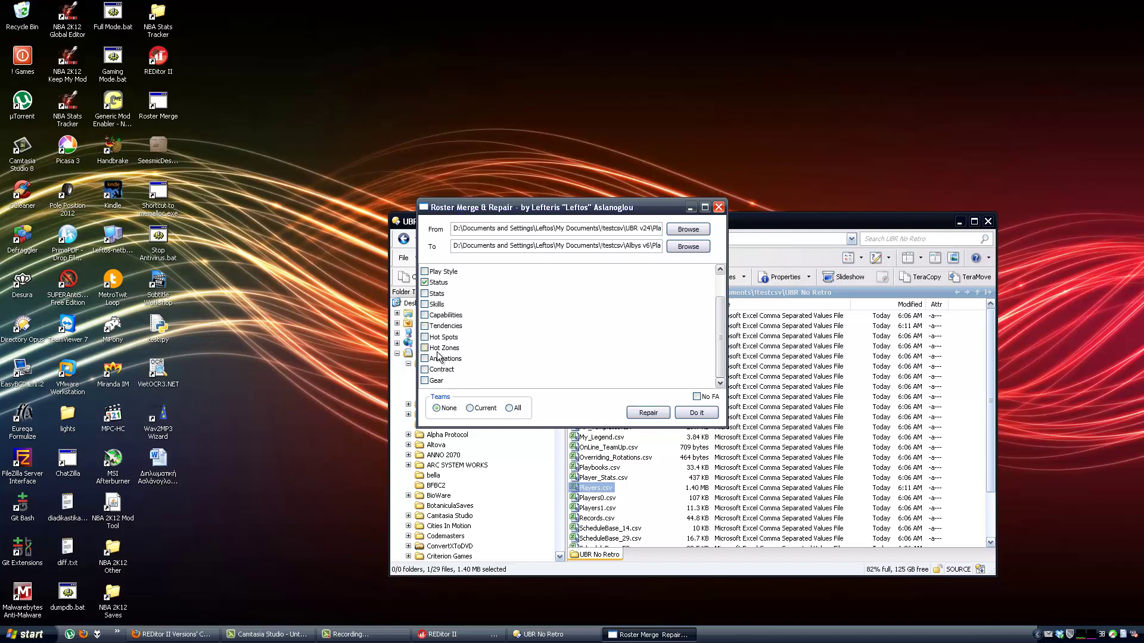
left_click(425, 370)
left_click(478, 410)
left_click(692, 413)
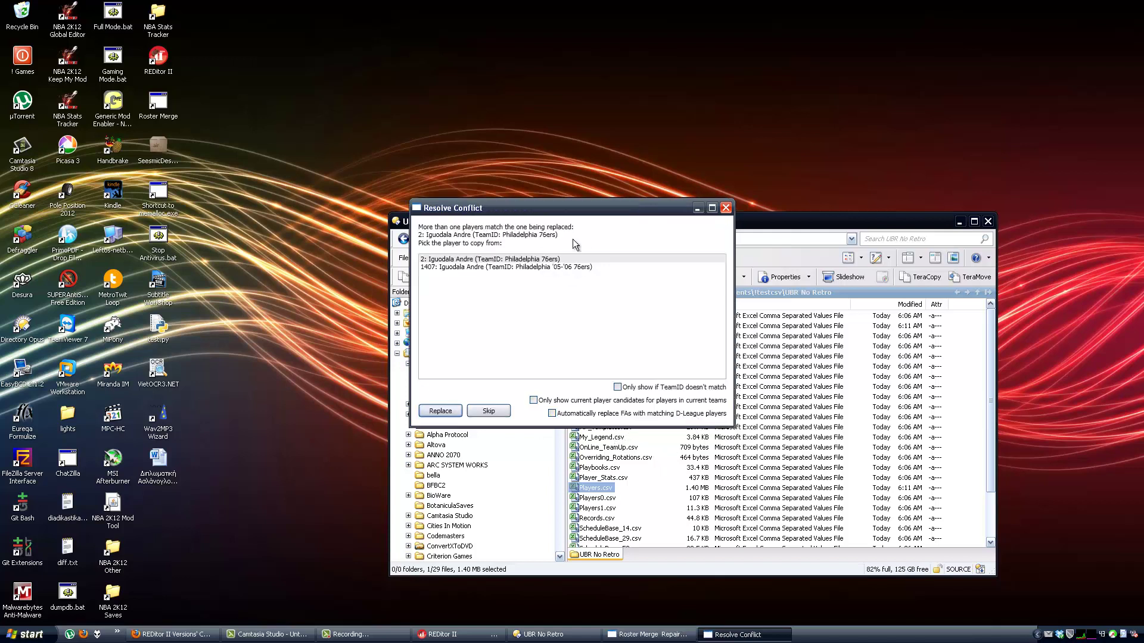
Resolve the Andre Iguodala conflict using the Philadelphia 76ers entry, with all three conflict-handling options enabled, and finish the merge.
left_click(633, 387)
left_click(609, 399)
left_click(601, 413)
left_click(446, 411)
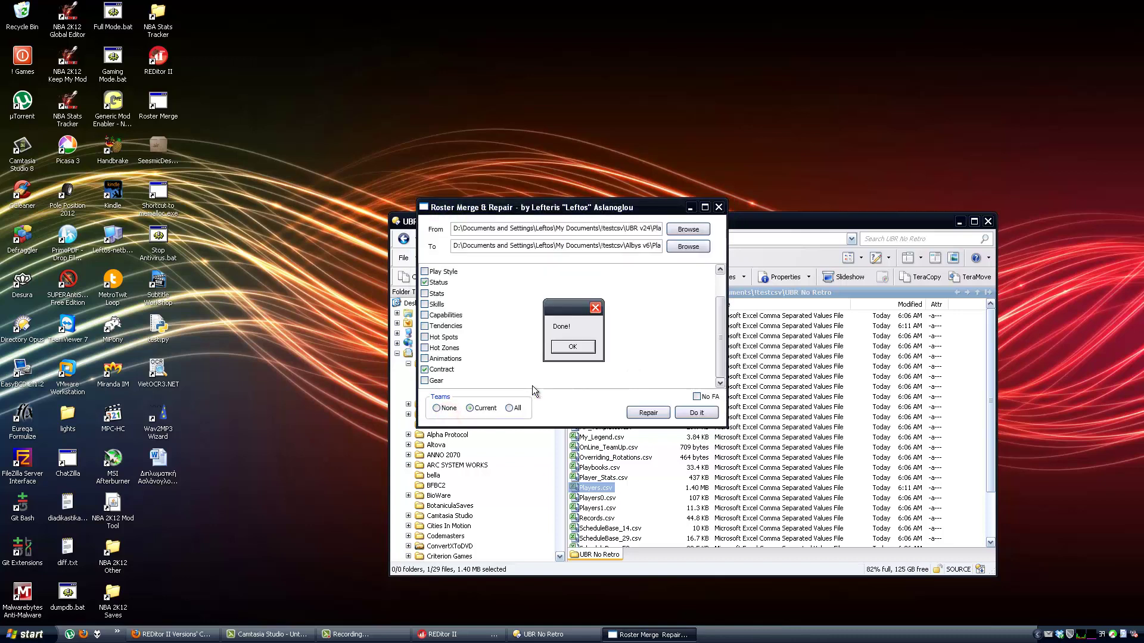
left_click(570, 347)
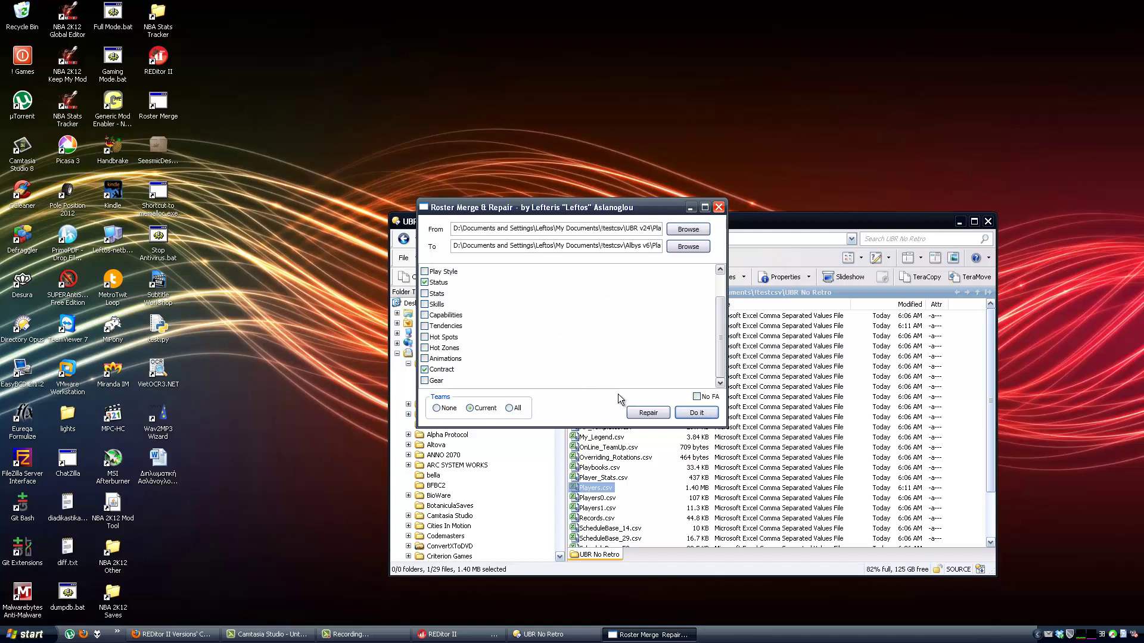
Repair the merged Albys v6 Players.csv using Fix FAs, Erase Rookie Stats and Fix ASAIDs.
left_click(641, 415)
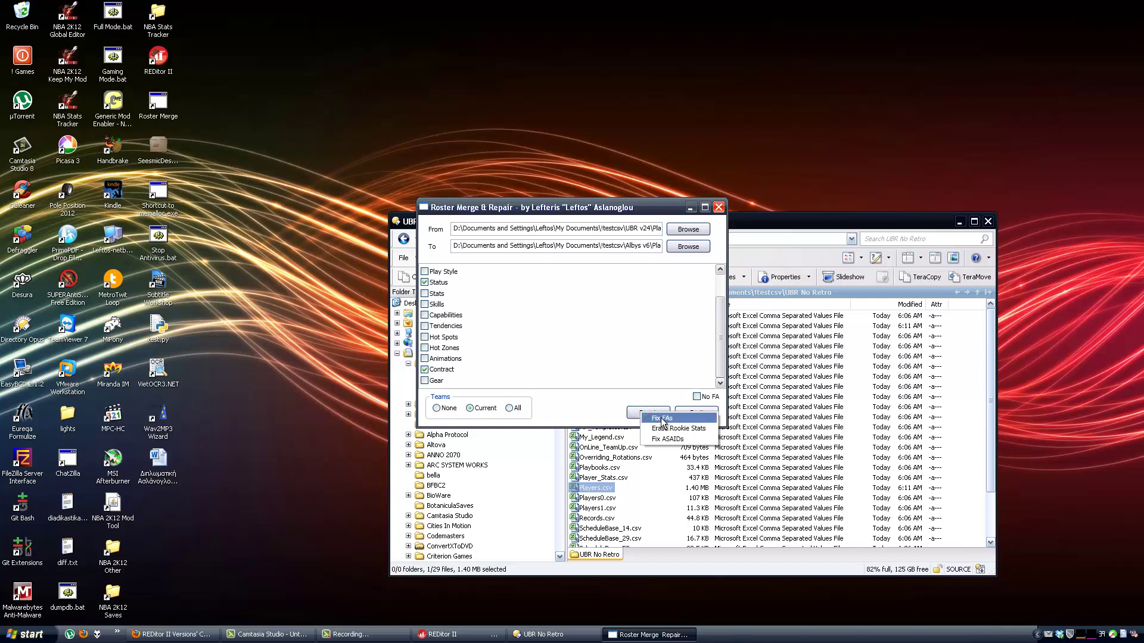
left_click(661, 419)
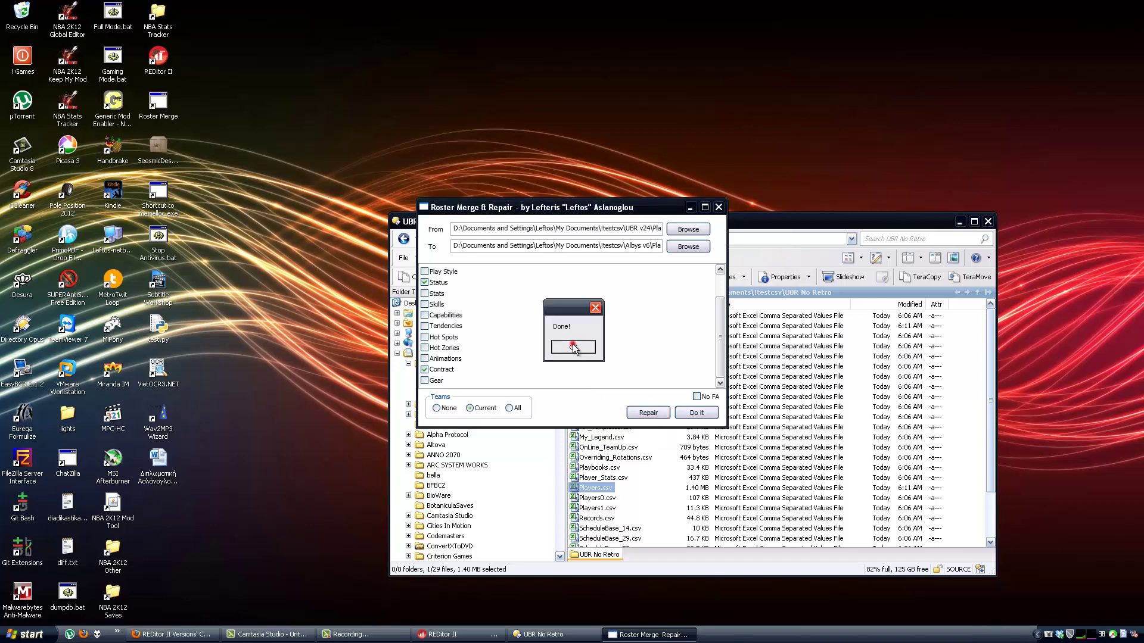
left_click(572, 344)
left_click(661, 417)
left_click(685, 433)
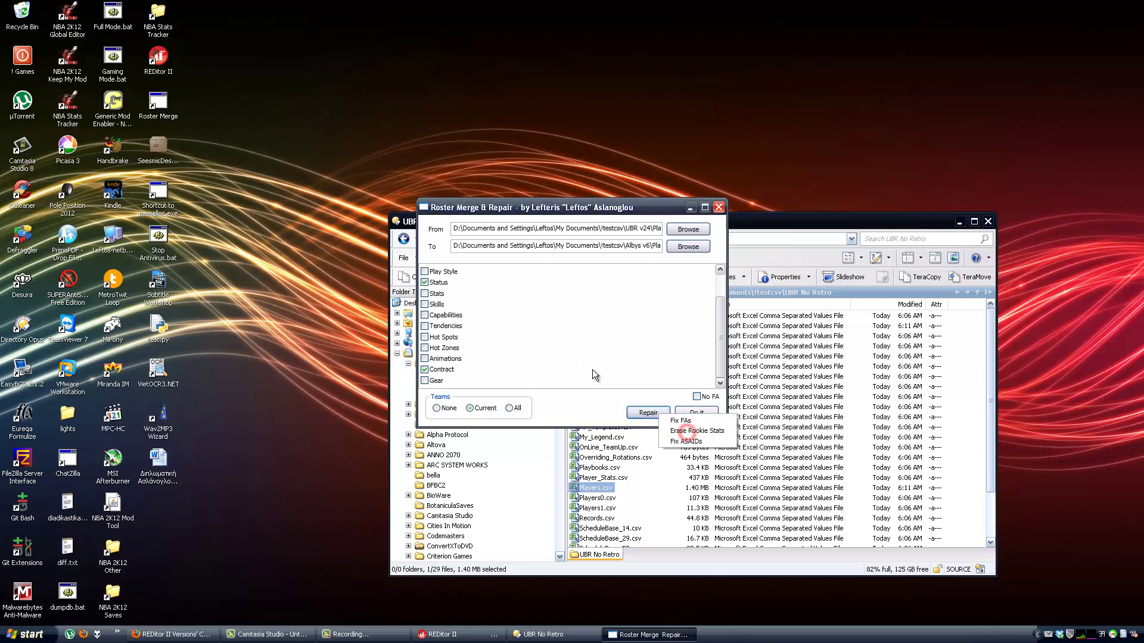
left_click(570, 344)
left_click(644, 412)
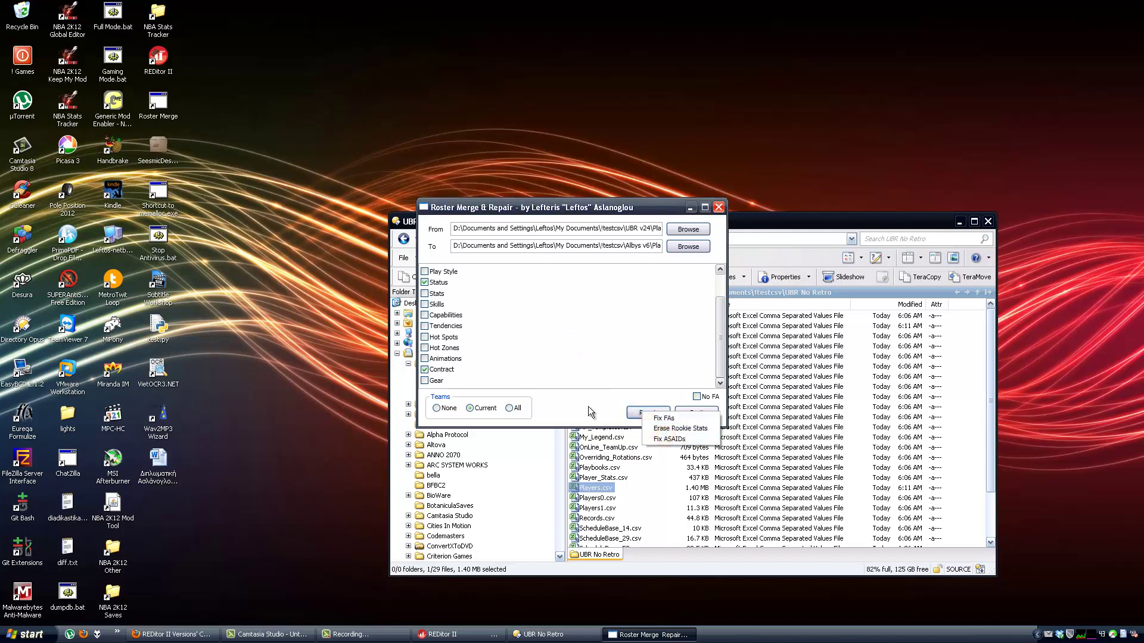
left_click(576, 345)
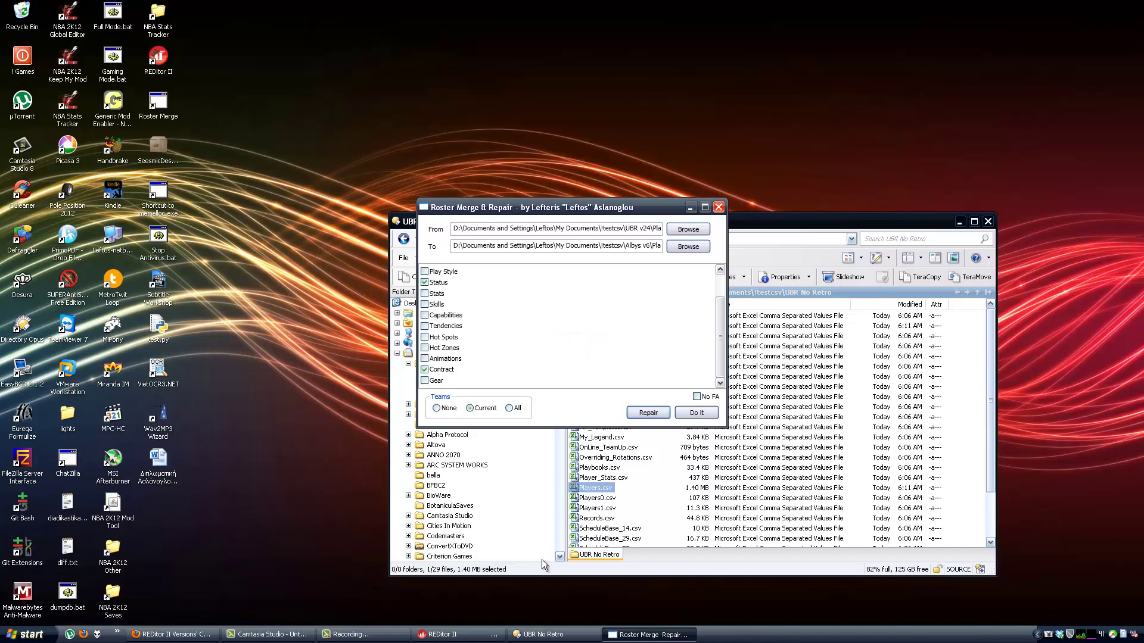
Switch to REDitor II and save the open Albys RR6 playoffs roster as a new file named My Albys.
left_click(444, 634)
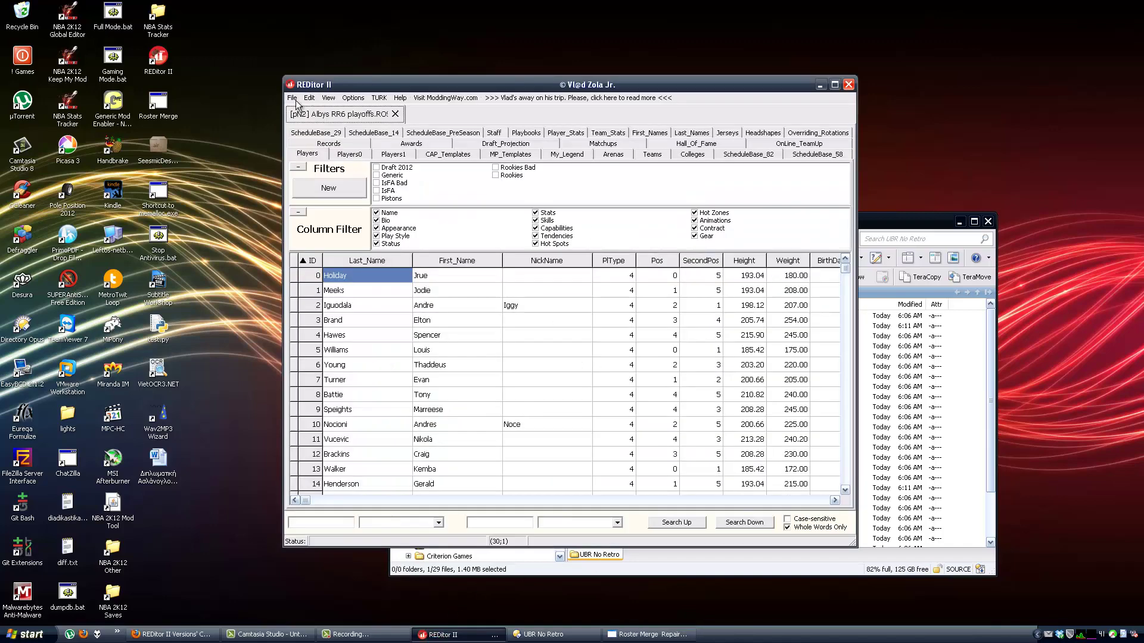
left_click(295, 100)
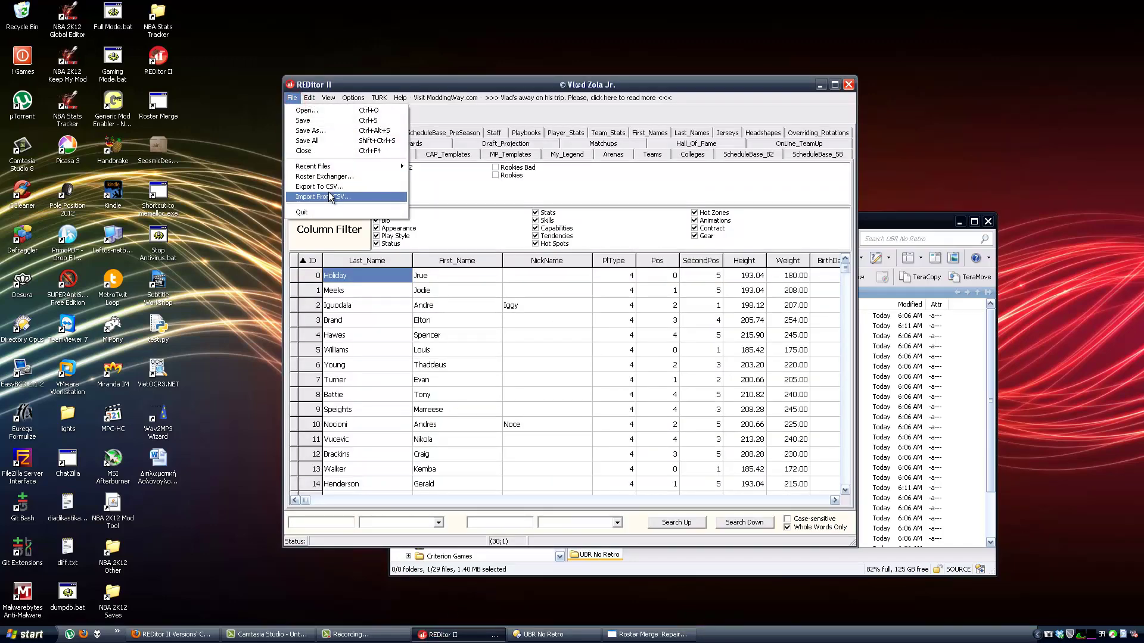
left_click(309, 131)
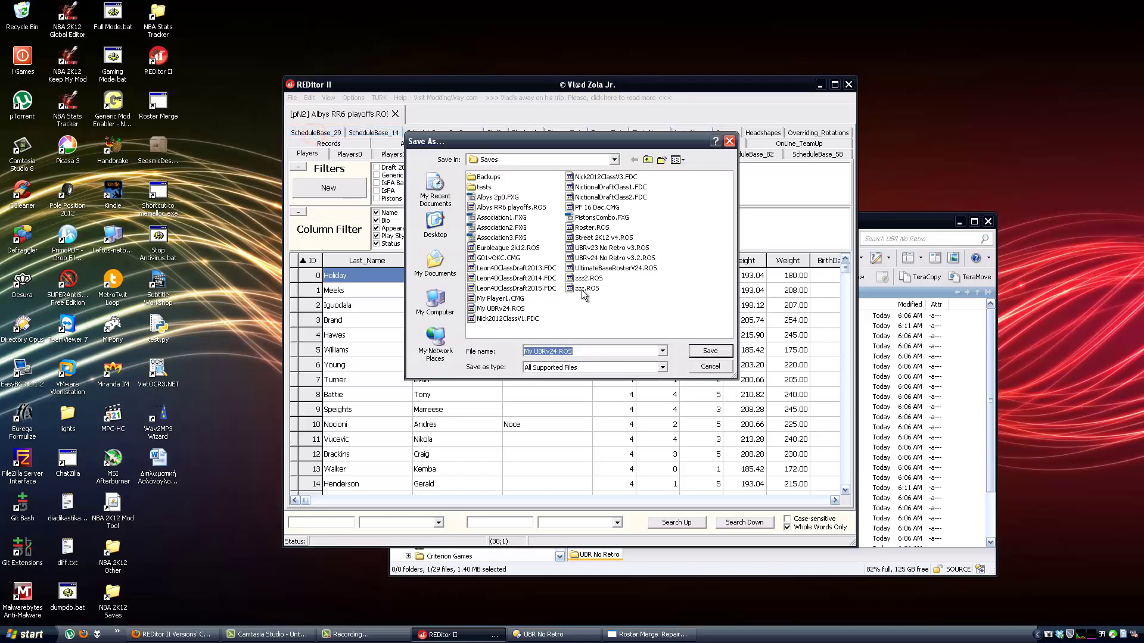
type("My Al")
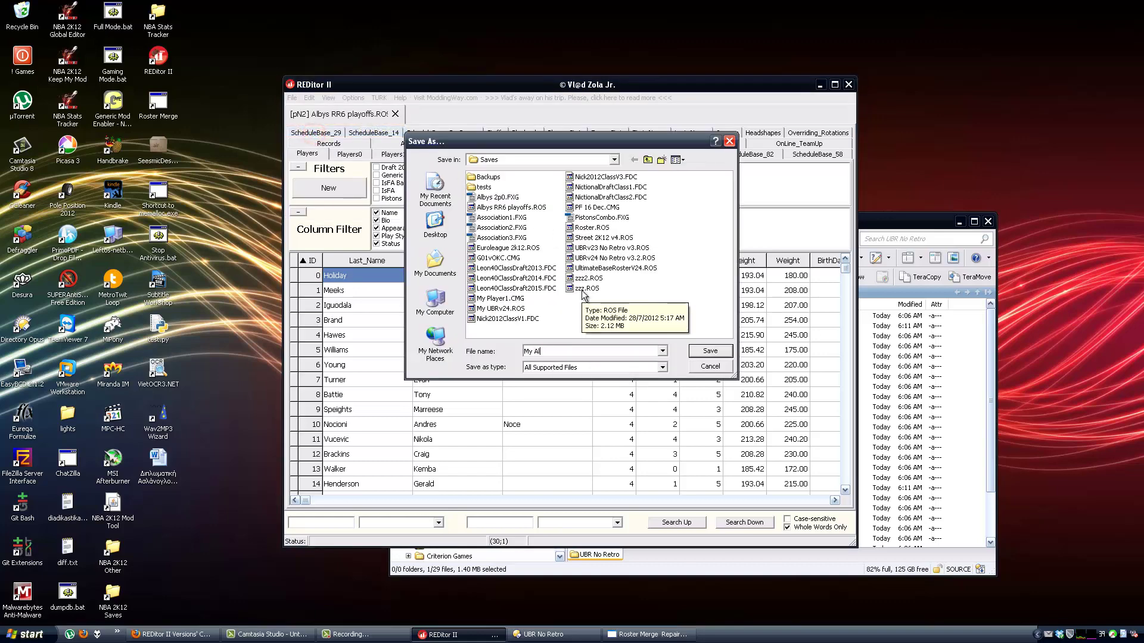
type("bys")
key("Return")
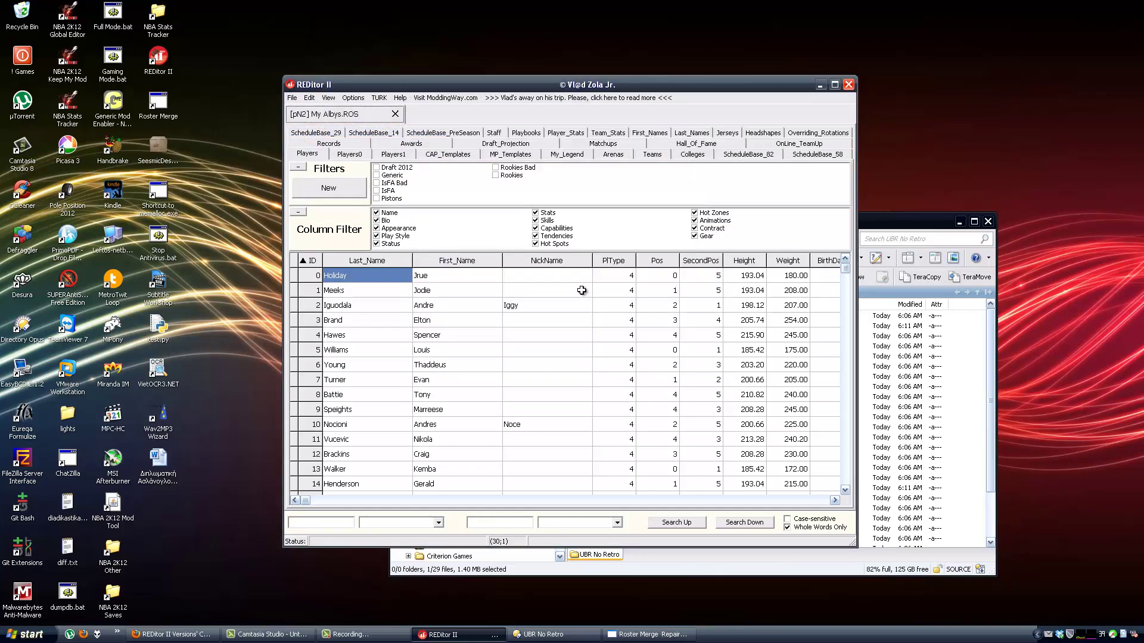
Import the whole file from the CSVs in the Albys v6 folder, checking the folder against the merge's destination path.
left_click(291, 99)
left_click(321, 196)
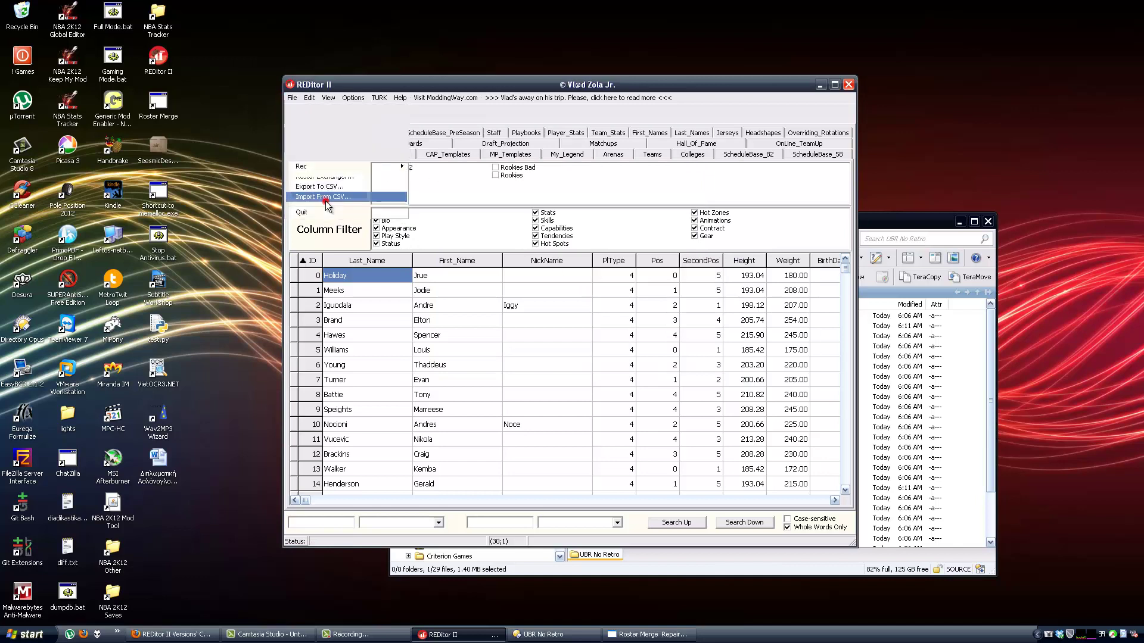
left_click(673, 302)
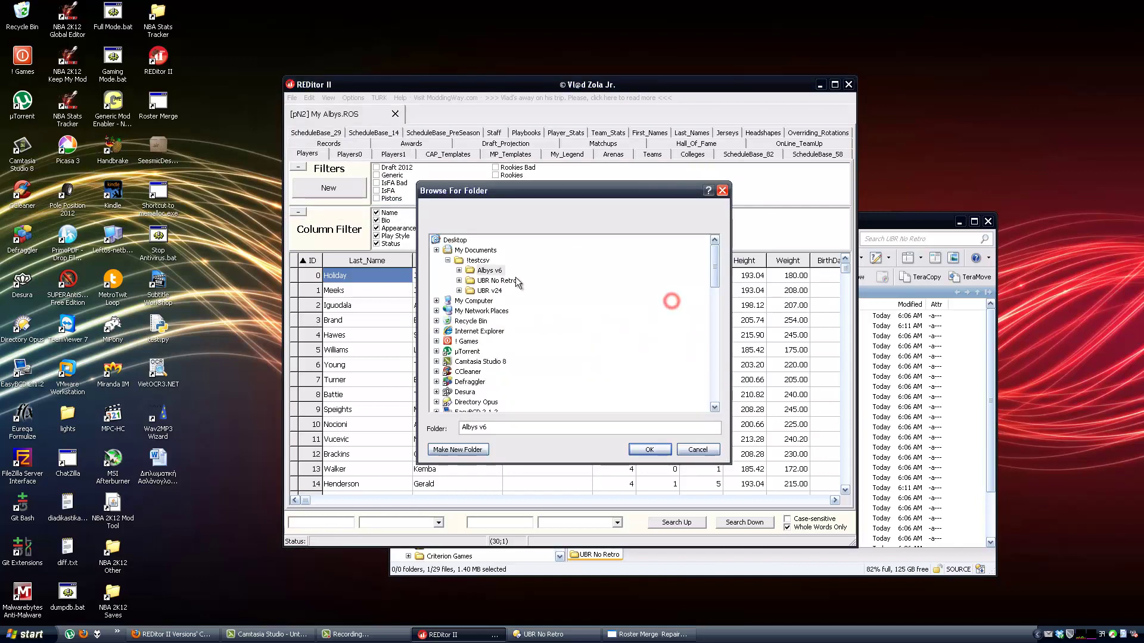
left_click(647, 634)
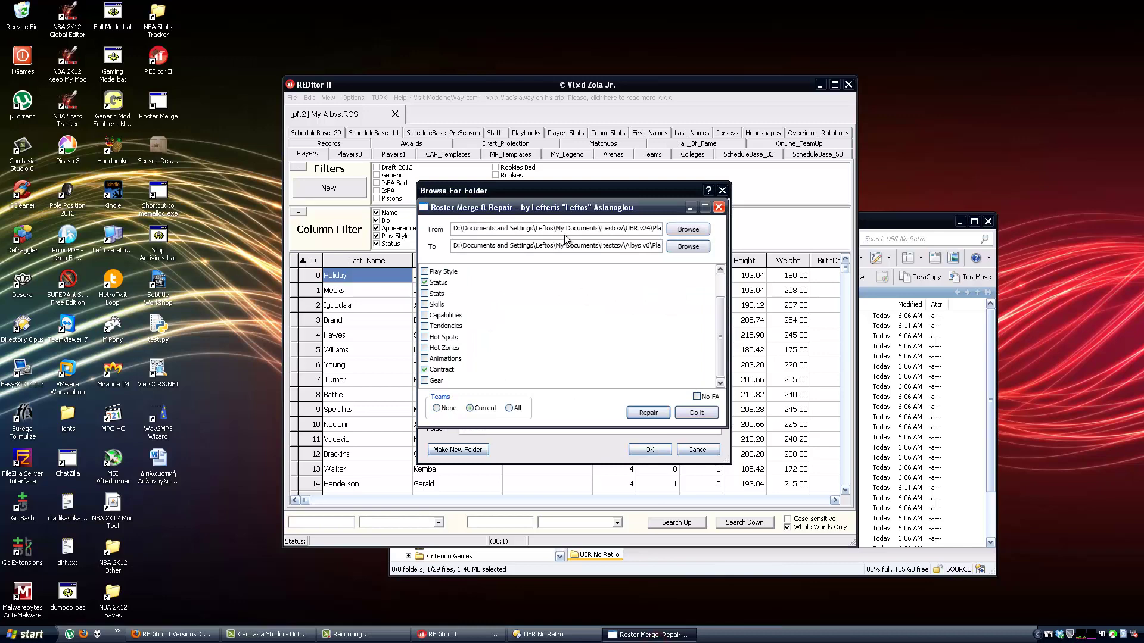
left_click_drag(553, 246, 687, 246)
left_click(615, 246)
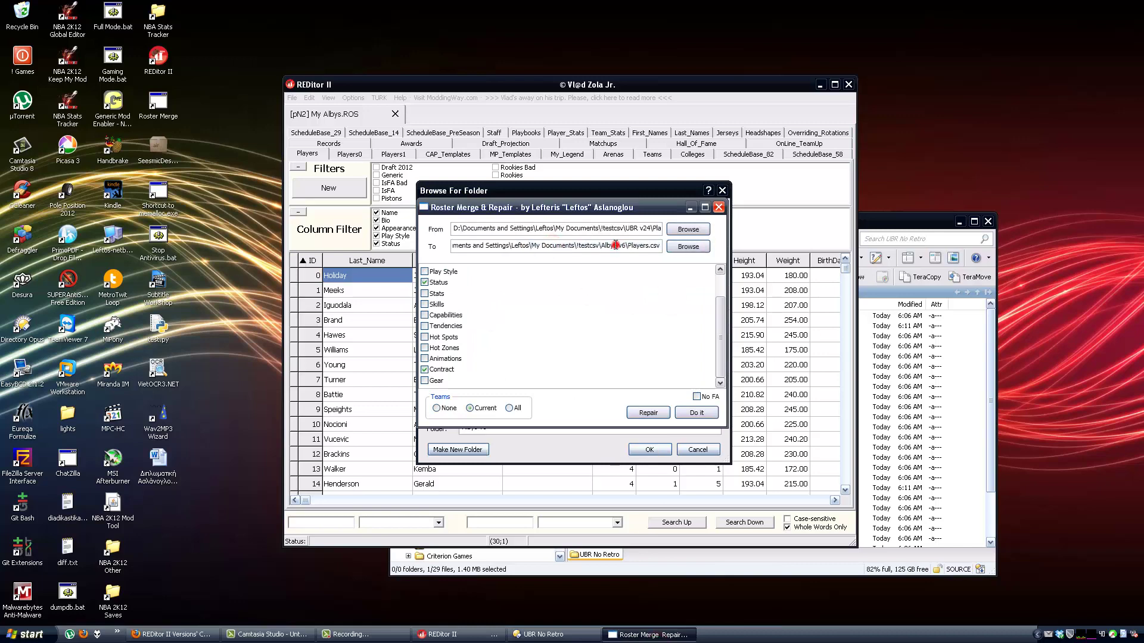
left_click(691, 209)
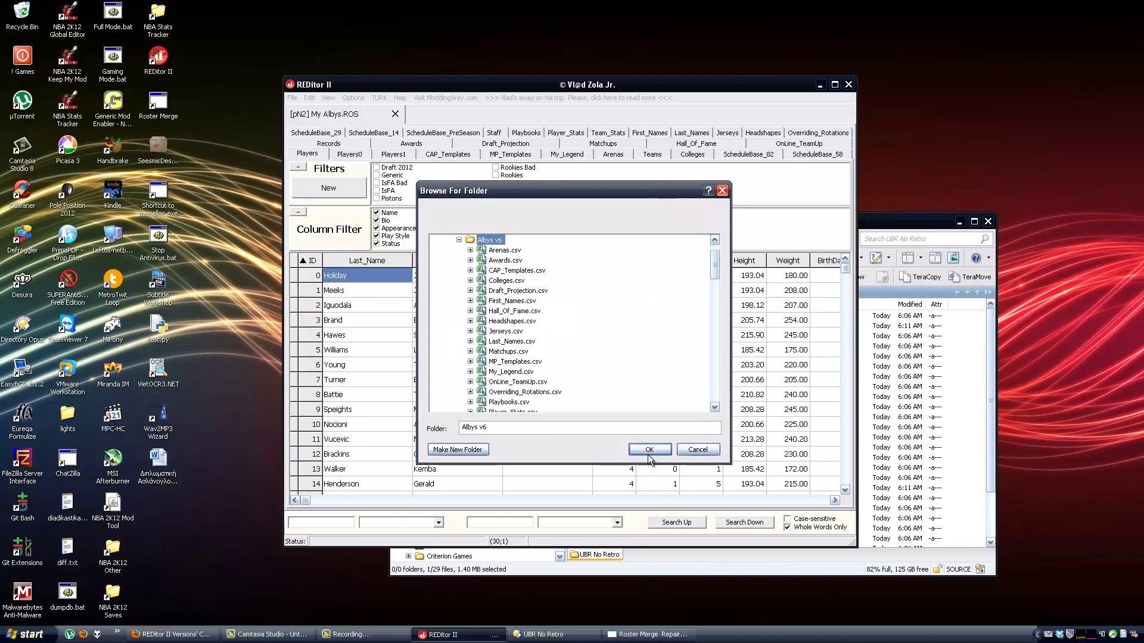
left_click(649, 452)
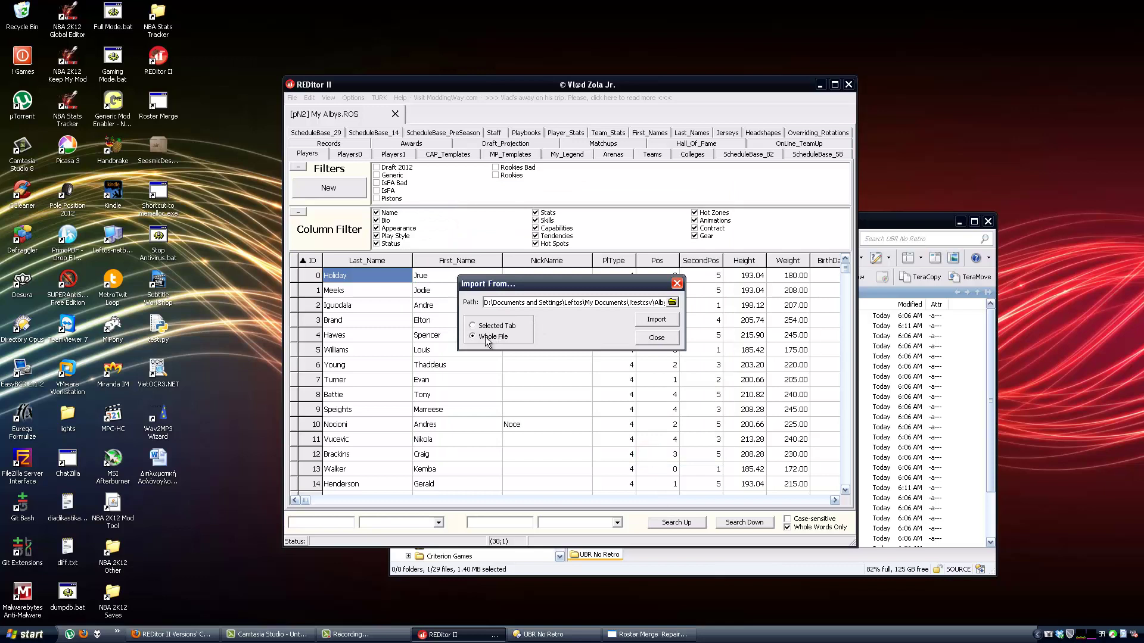
left_click(658, 320)
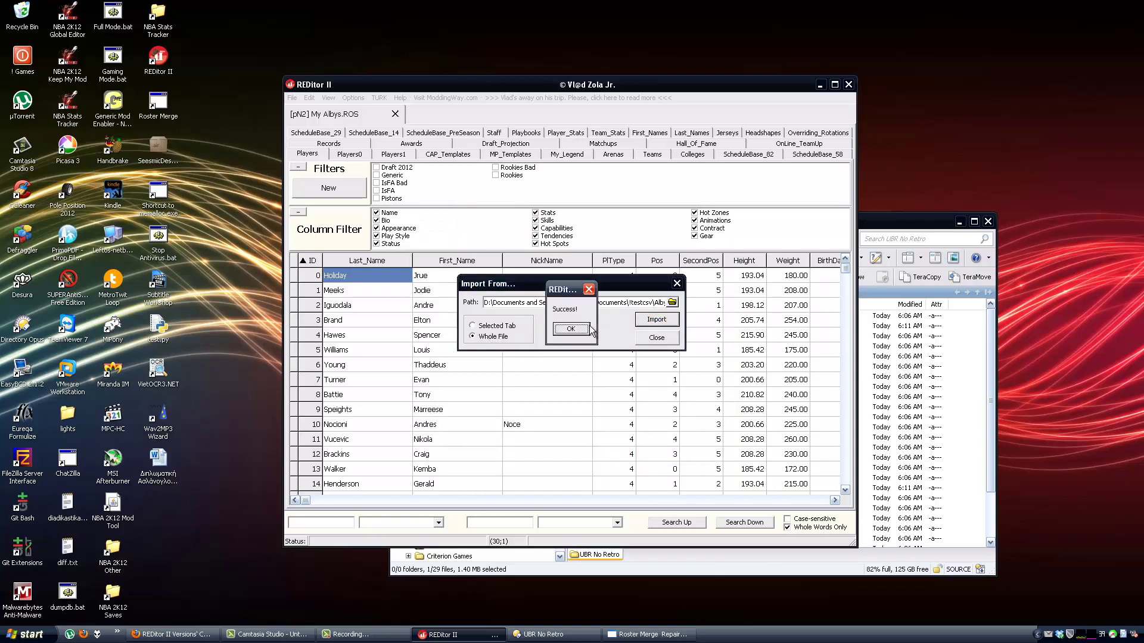
left_click(656, 338)
Examine the Pistons' roster slots in the Teams table, down to the player ID in Ros_S7.
left_click(653, 154)
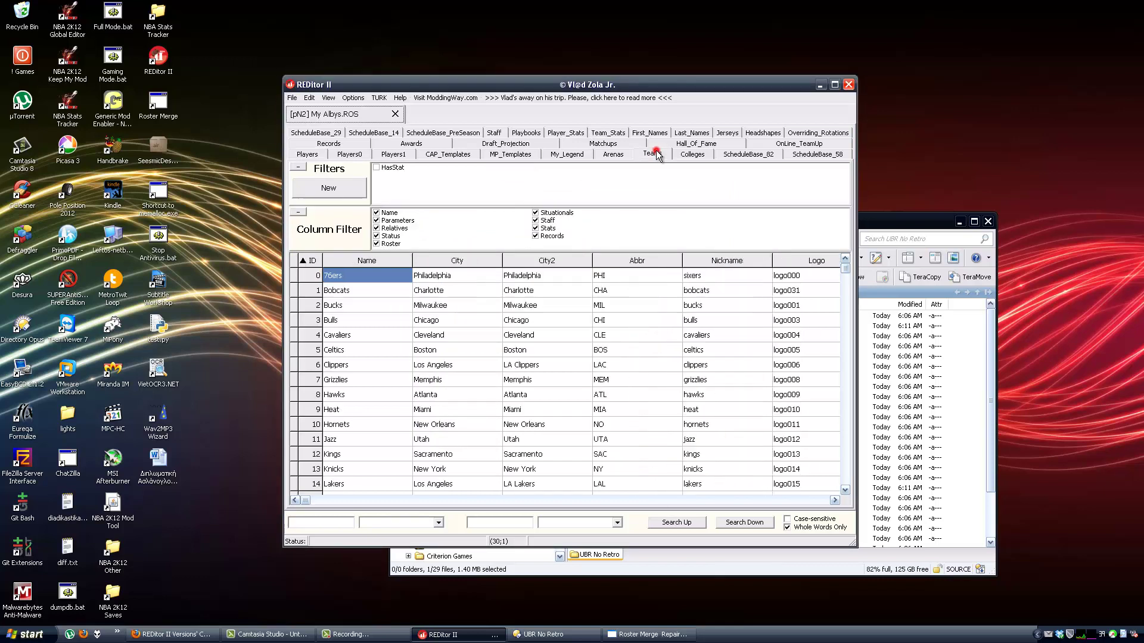
left_click(383, 390)
key("Down")
key("Down")
key("Down")
key("Down")
key("Down")
key("Down")
key("Down")
key("Down")
key("Down")
key("Down")
key("Down")
key("Down")
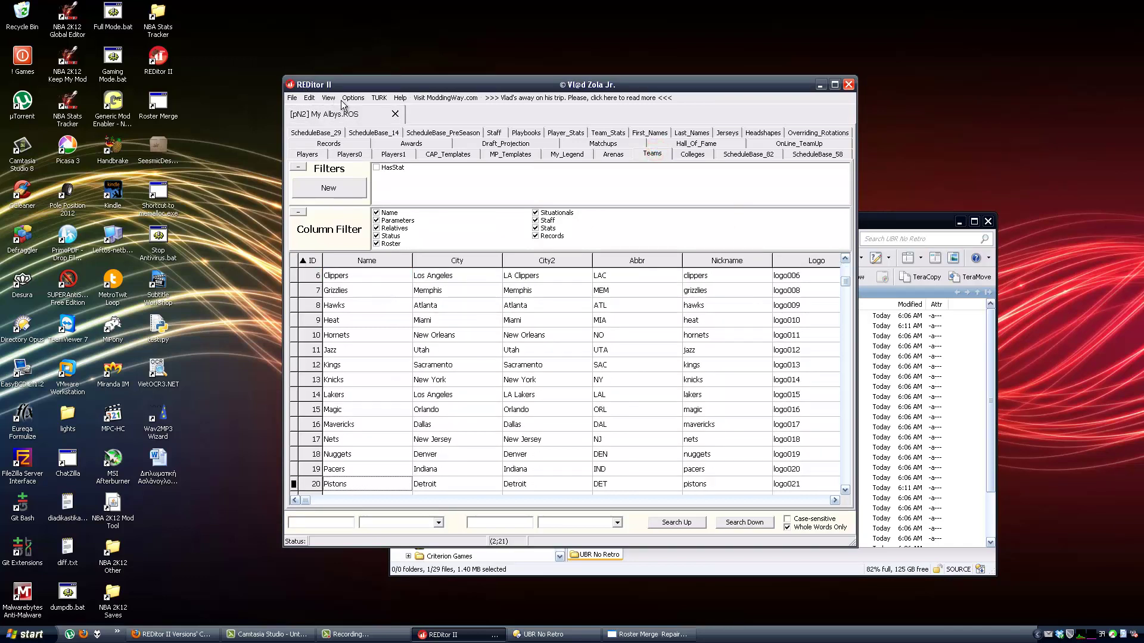
left_click(404, 244)
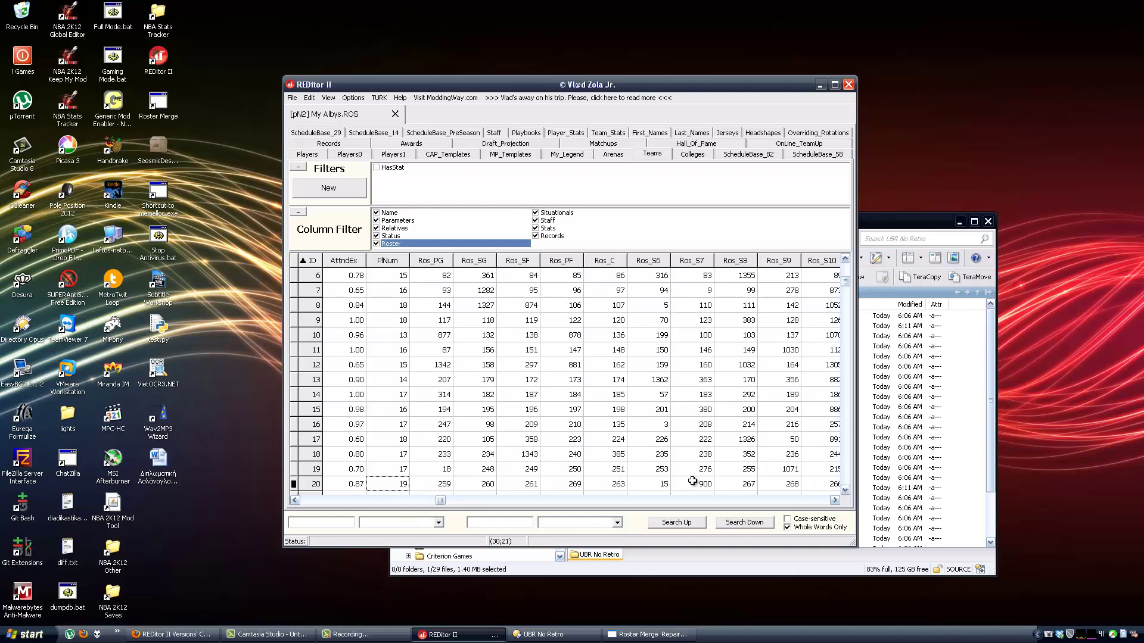
left_click(690, 483)
Look up player ID 900 in the Players table and examine the rookies listed around it.
left_click(307, 154)
left_click_drag(845, 269, 833, 391)
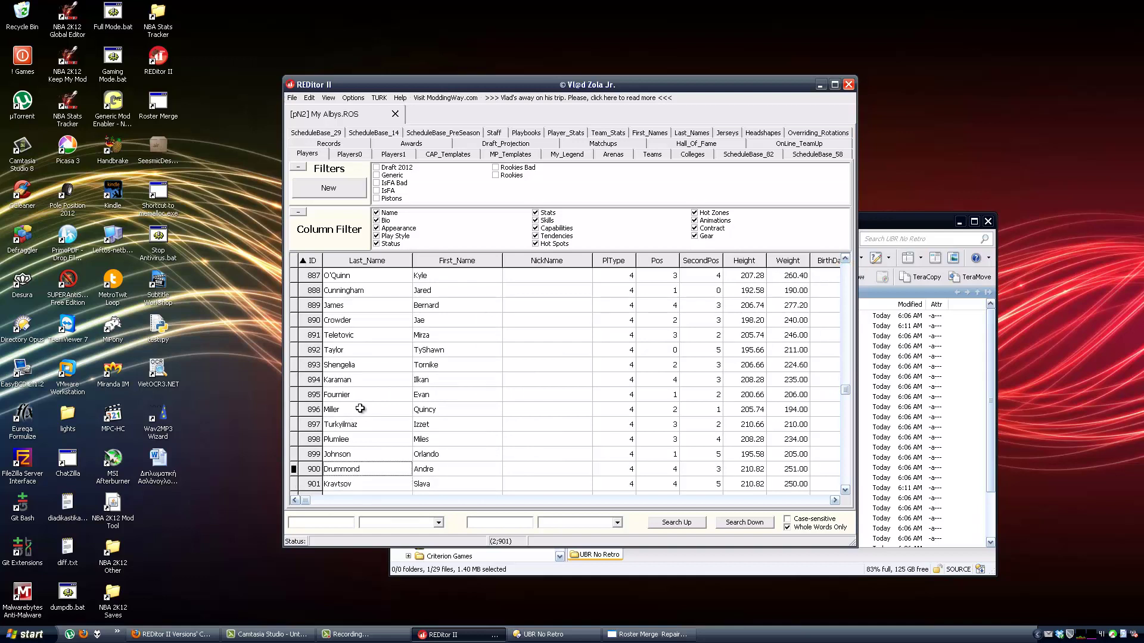
key("Down")
key("Down")
key("Down")
key("Down")
key("Down")
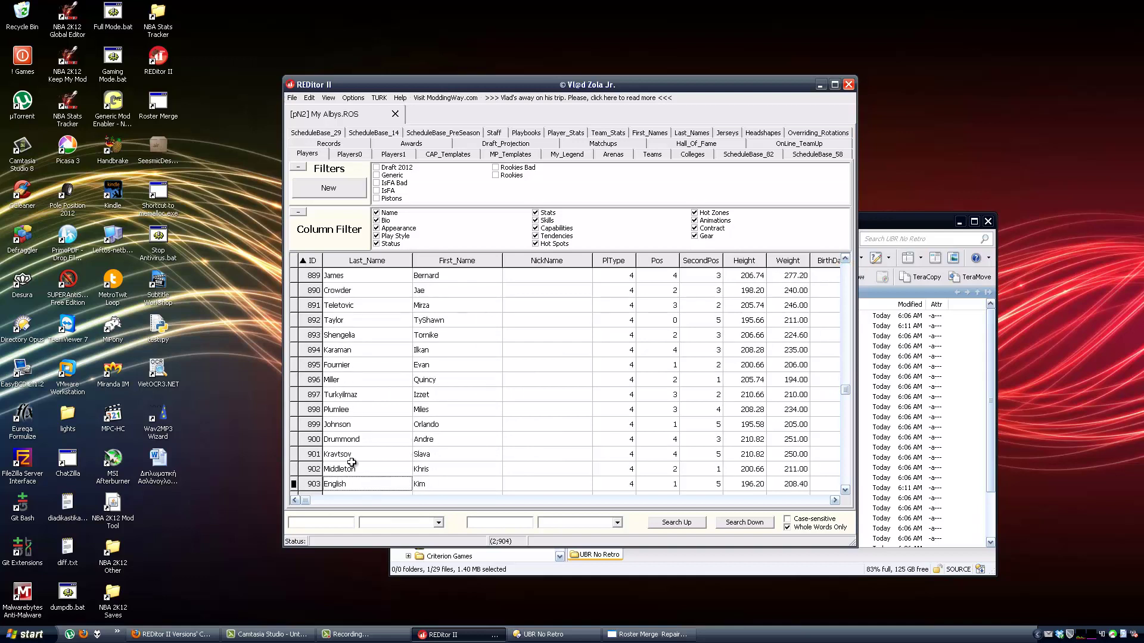
key("Up")
key("Up")
key("Up")
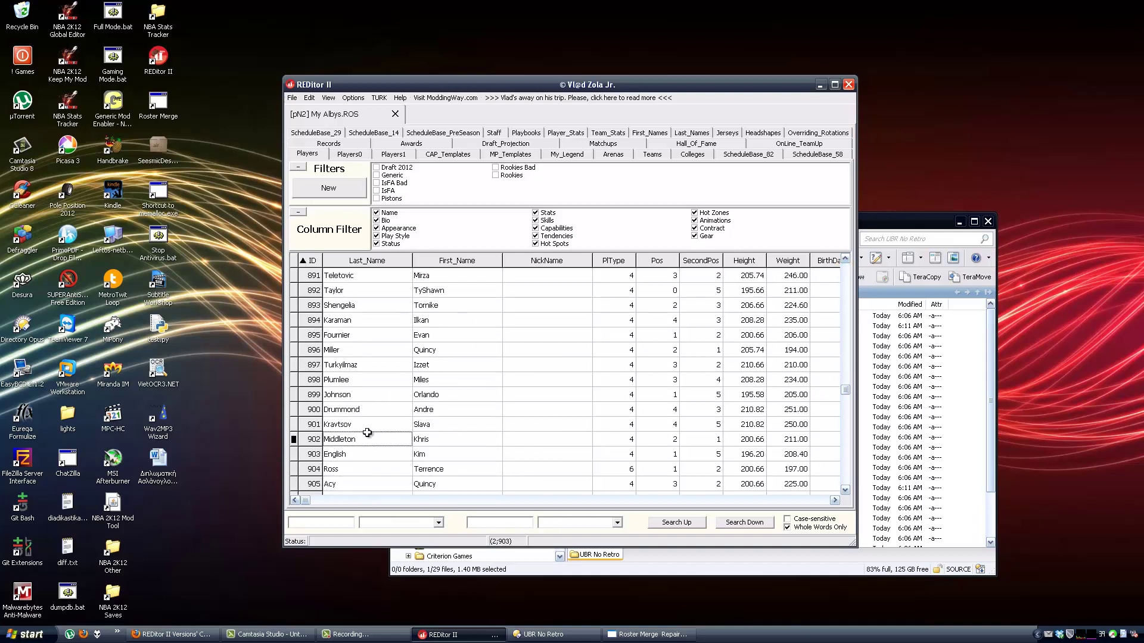
key("Up")
key("Up")
key("Up")
key("Up")
key("Up")
key("Up")
key("Up")
key("Up")
key("Up")
key("Up")
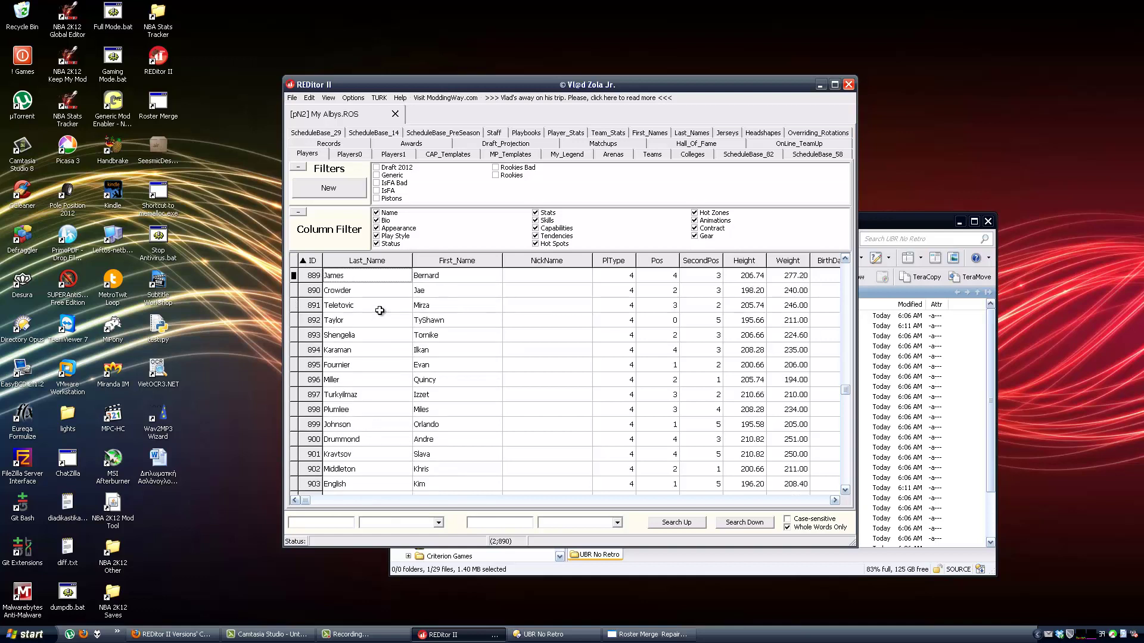
key("Down")
key("Down")
key("Down")
key("Down")
key("Down")
key("Down")
key("Down")
key("Down")
key("Down")
key("Down")
key("Down")
key("Down")
key("Down")
key("Down")
key("Down")
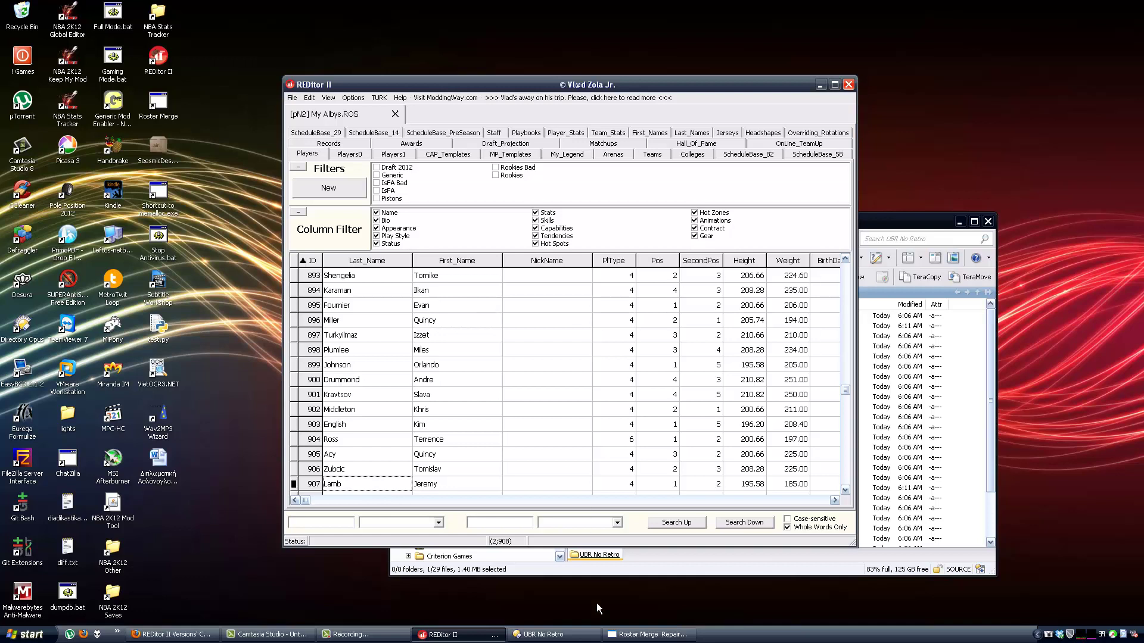
Switch to Roster Merge & Repair and review the data categories selected for the UBR v24 to Albys v6 merge.
left_click(645, 635)
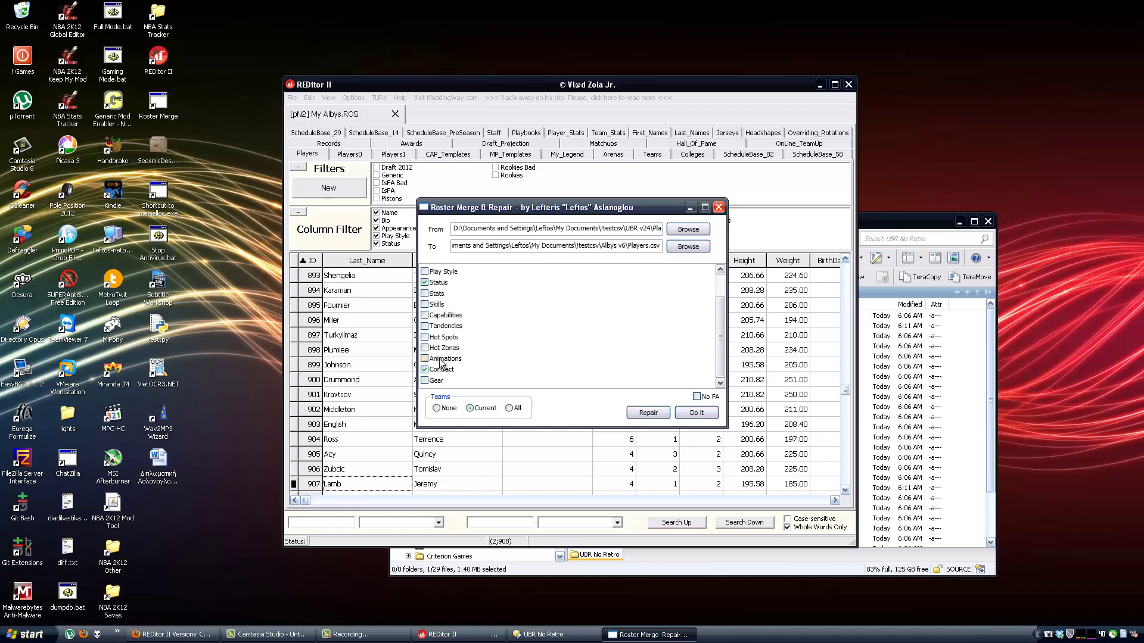
scroll(457, 287, "up", 1)
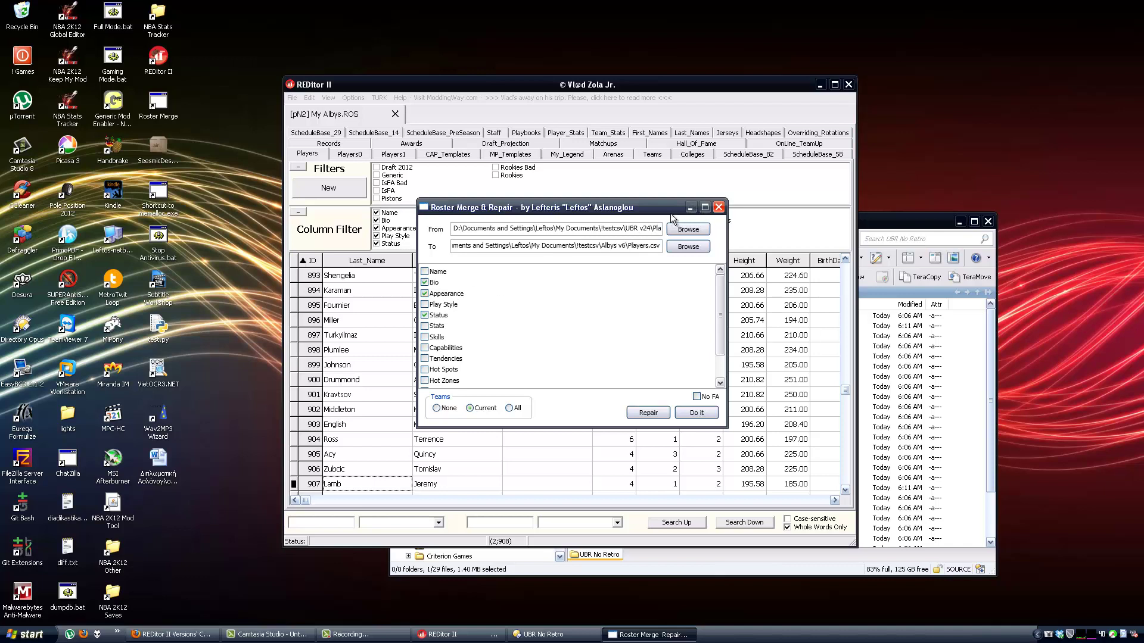
left_click(692, 207)
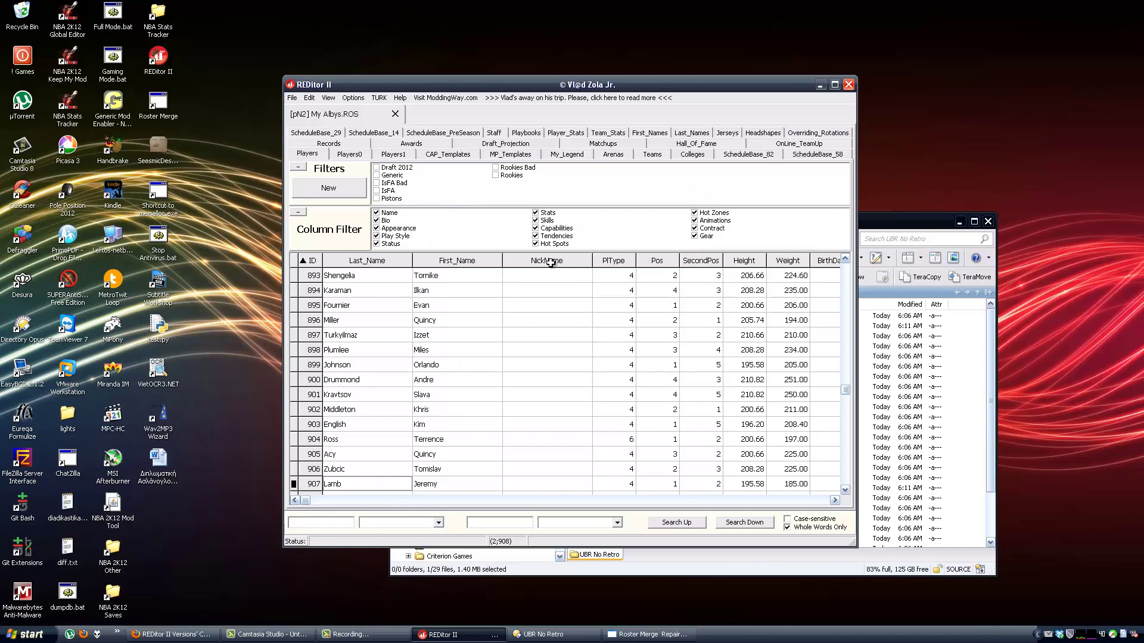
Examine the rookies around IDs 888 to 907 in the My Albys Players table, and return to the first players.
left_click(398, 302)
key("Up")
key("Up")
key("Up")
key("Up")
key("Up")
key("Up")
key("Up")
key("Up")
key("Up")
key("Up")
key("Up")
key("Up")
key("Up")
key("Up")
key("Up")
key("Up")
key("Up")
key("Up")
key("Up")
key("Up")
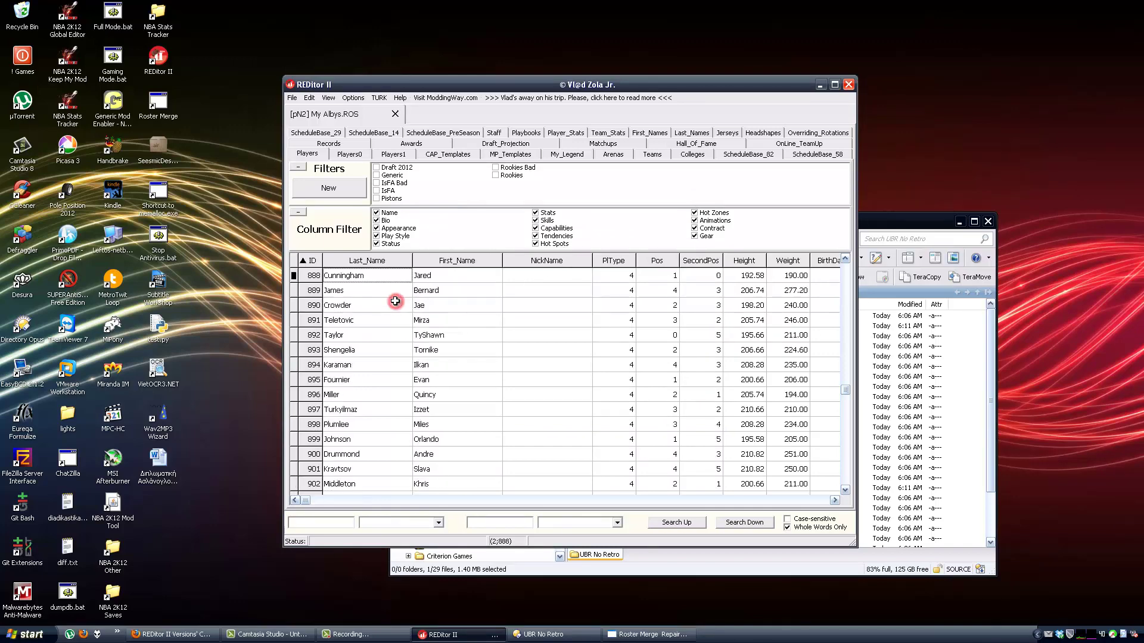
left_click_drag(844, 379, 845, 268)
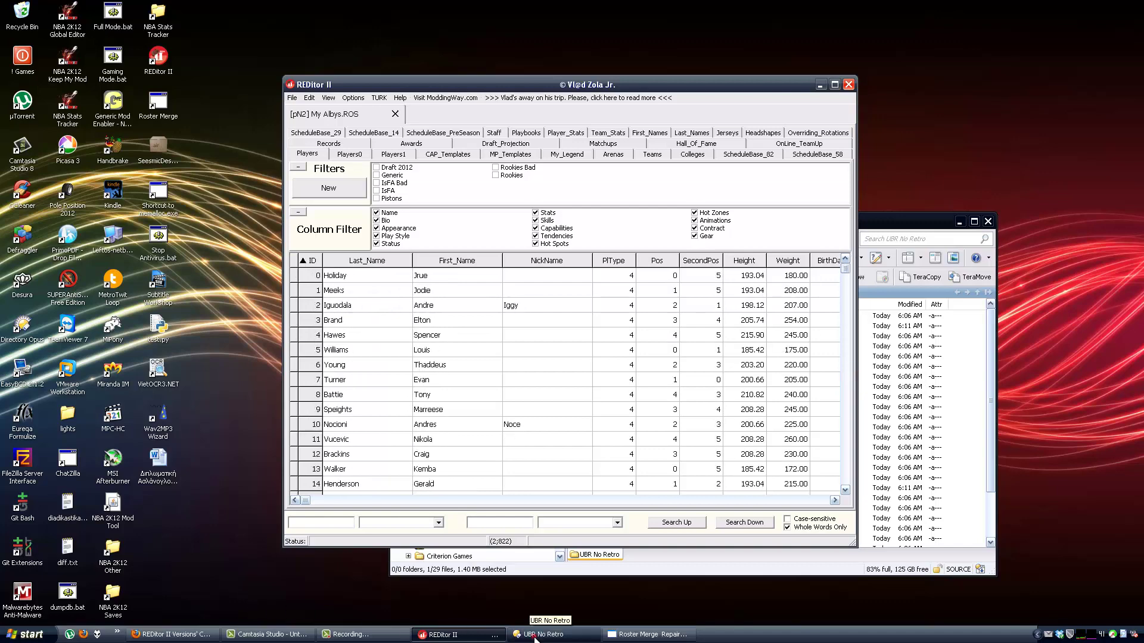
Switch to the file manager and open Players.csv from the Albys v6 folder in Excel.
left_click(538, 635)
left_click(444, 375)
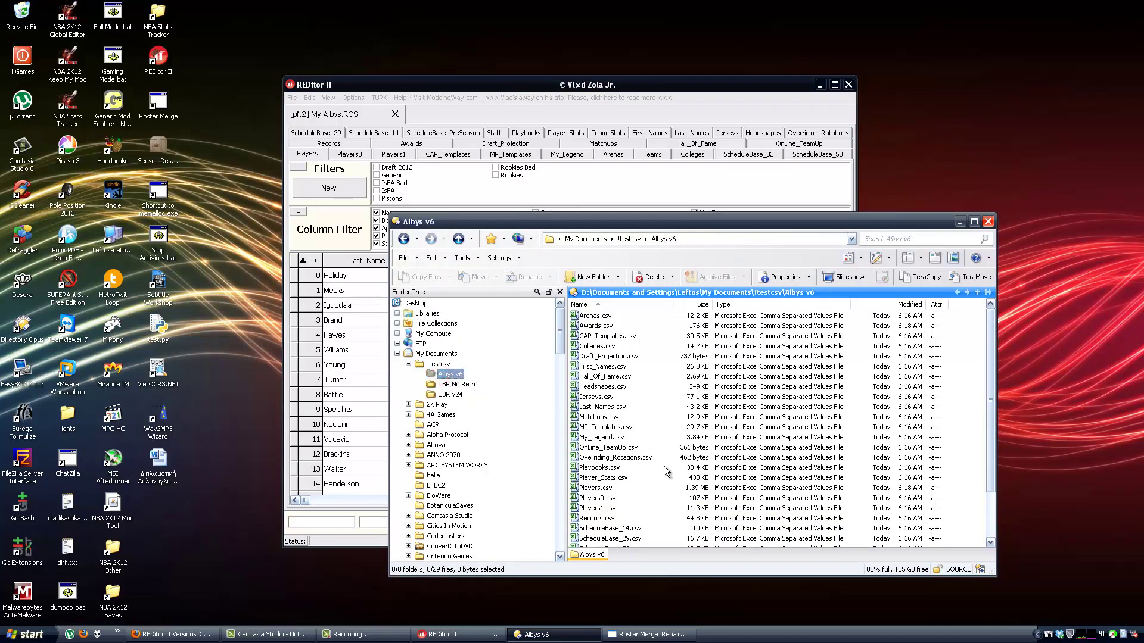
double_click(661, 488)
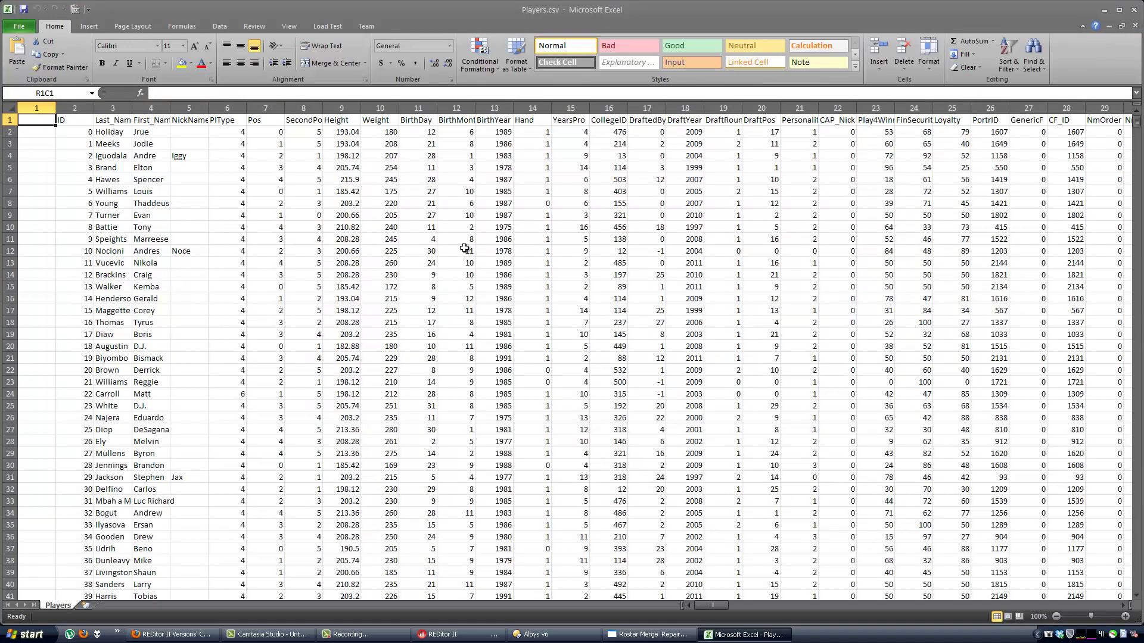
Remove rows with duplicate ASA_ID values from the Players sheet, comparing that column only, and minimize Excel.
left_click(220, 26)
left_click(430, 67)
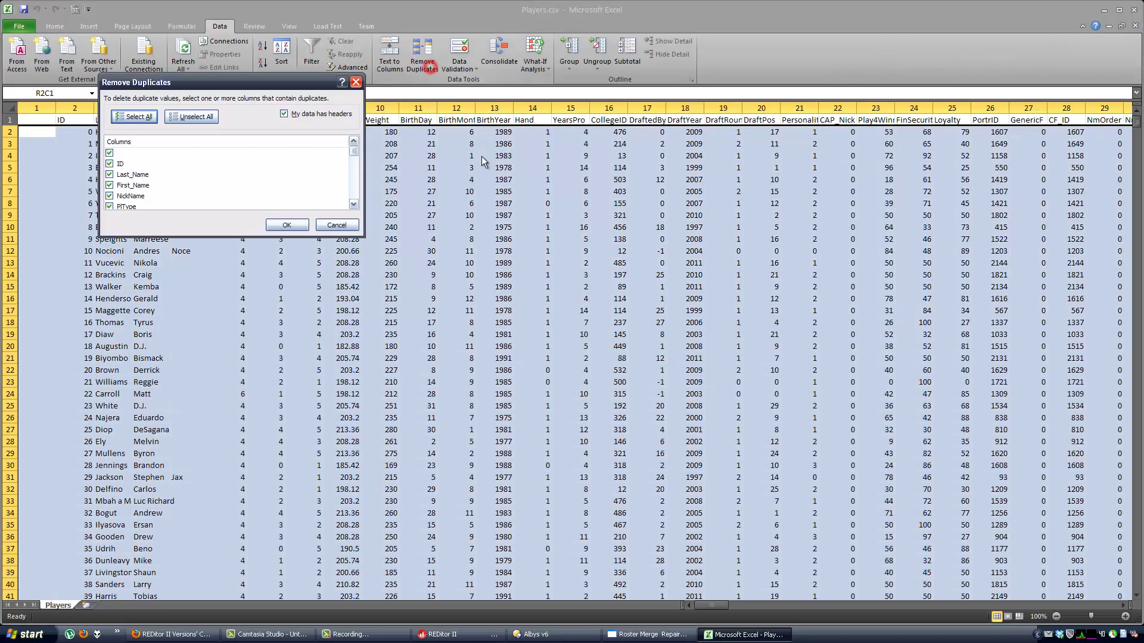
left_click(191, 116)
scroll(180, 184, "down", 8)
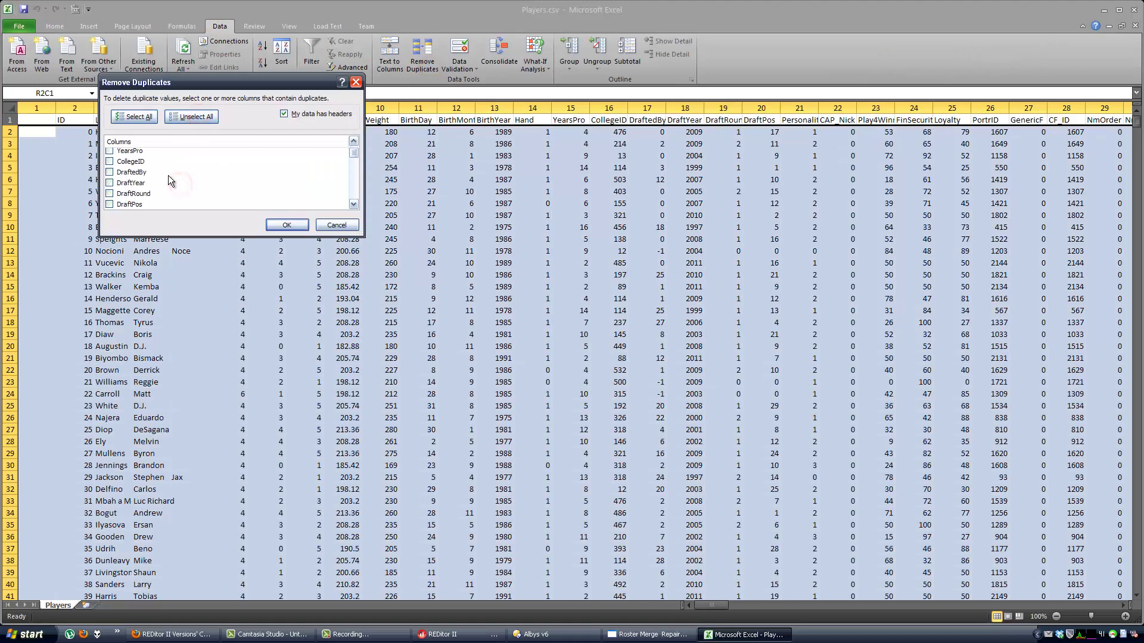
left_click(109, 189)
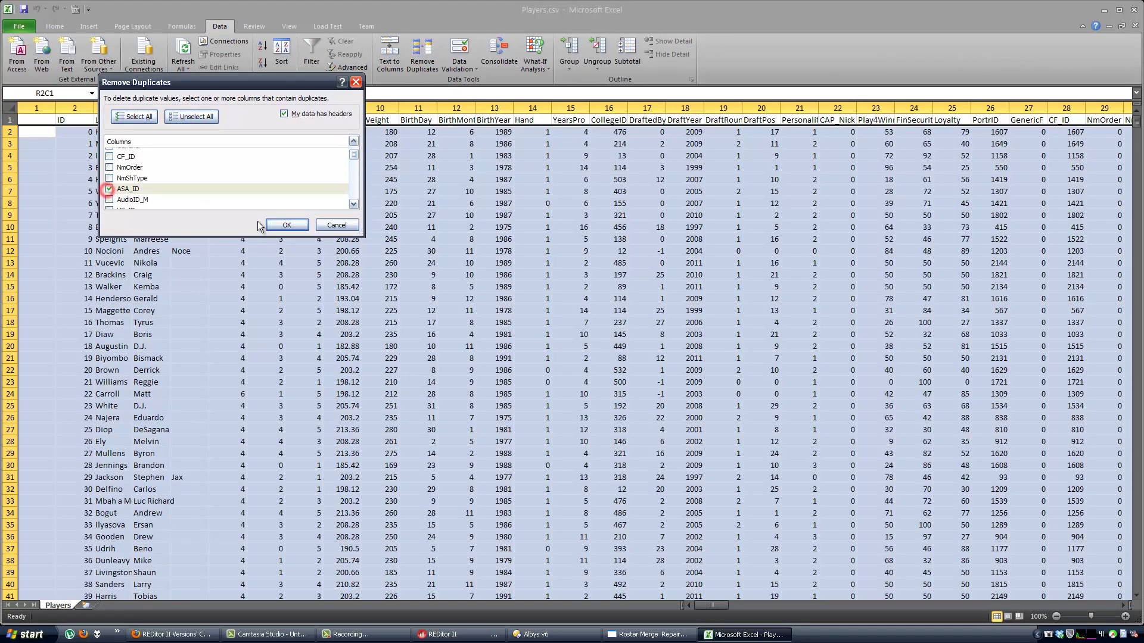
left_click(286, 224)
left_click(573, 344)
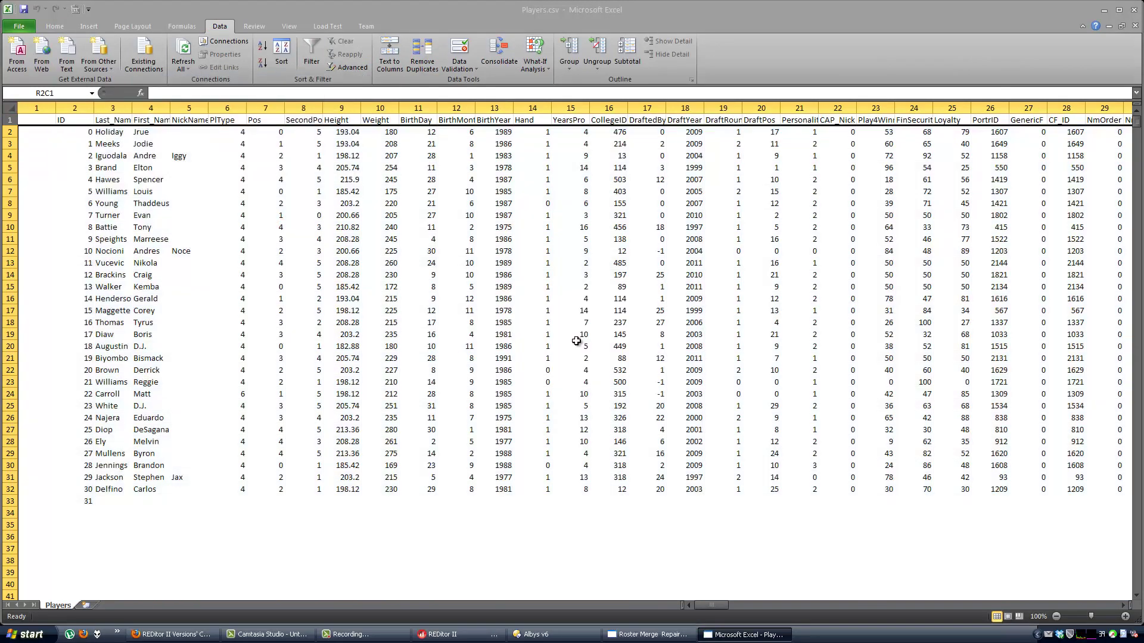
key("ctrl+Home")
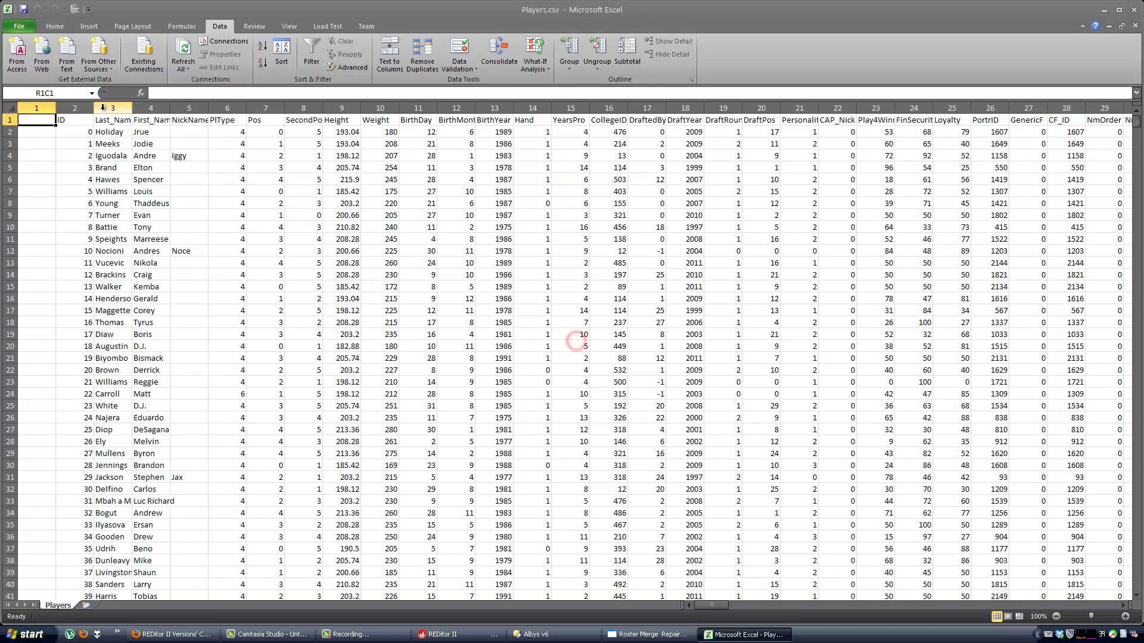
left_click(1102, 8)
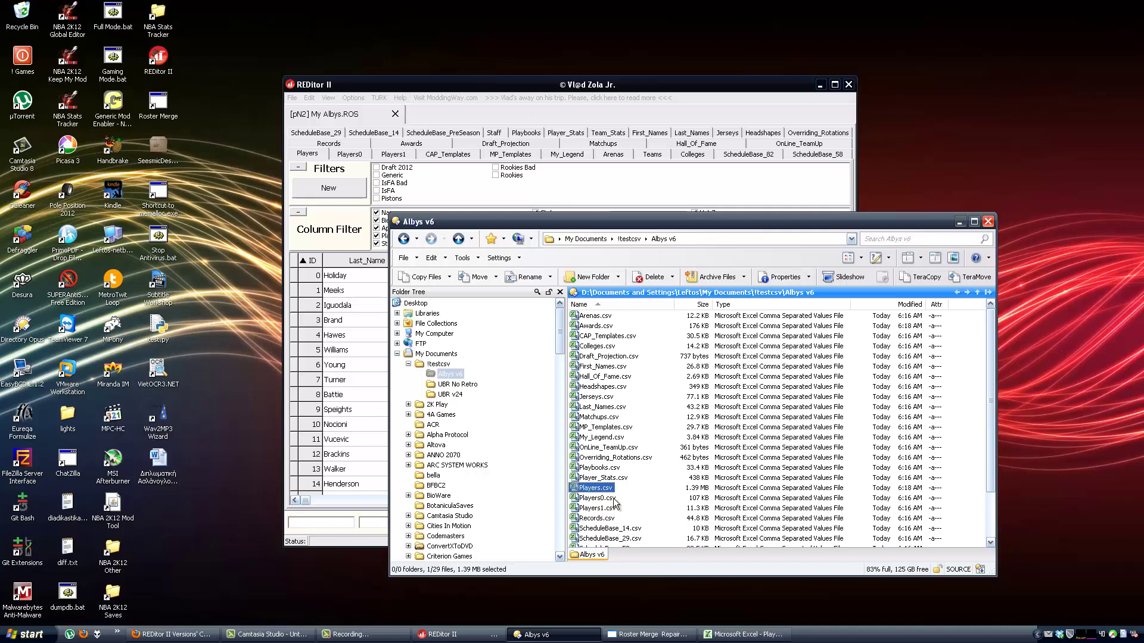
Check the NBA 2K12 editing features of each REDitor II version on the comparison page in Firefox.
left_click(190, 636)
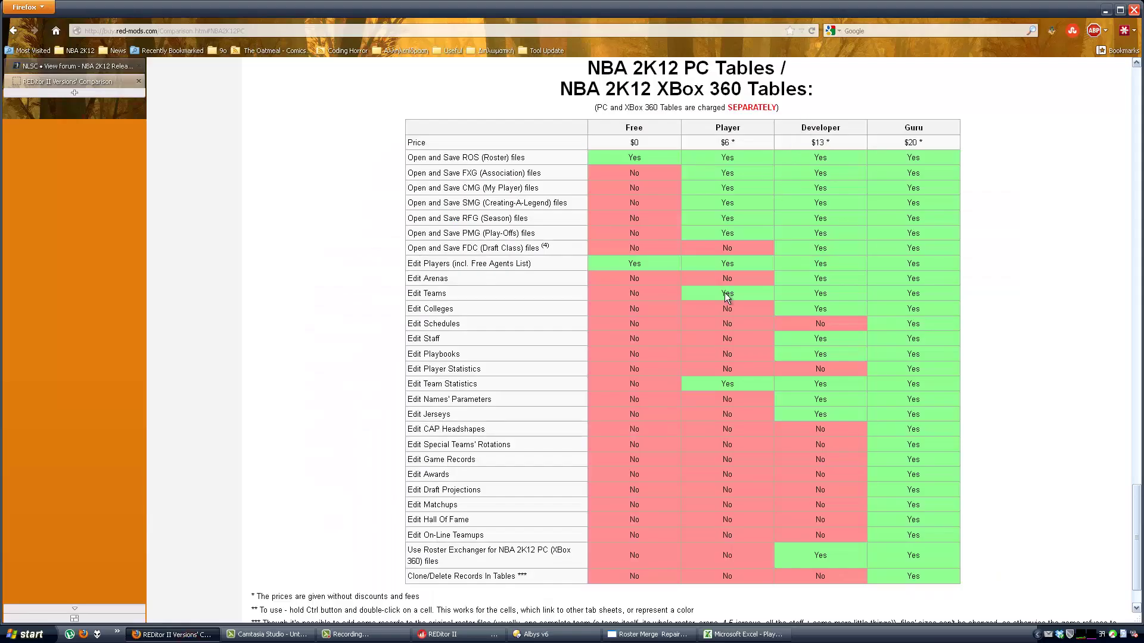
left_click(179, 634)
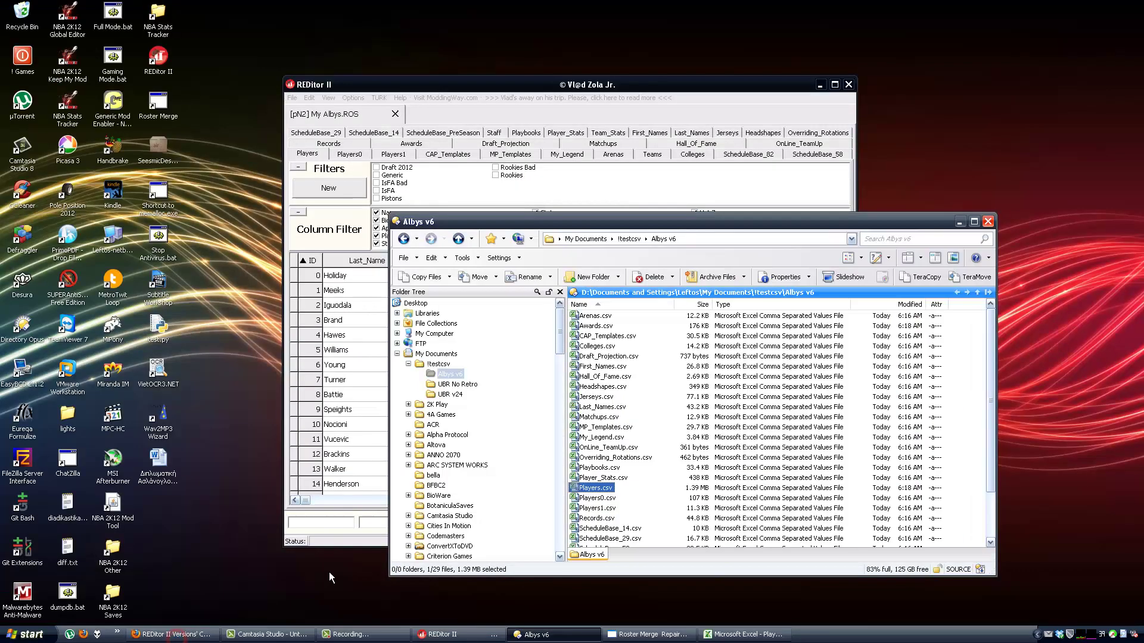
Switch to REDitor II and open the draft class file Nick2012ClassV3.FDC from the Saves folder.
left_click(292, 98)
left_click(298, 110)
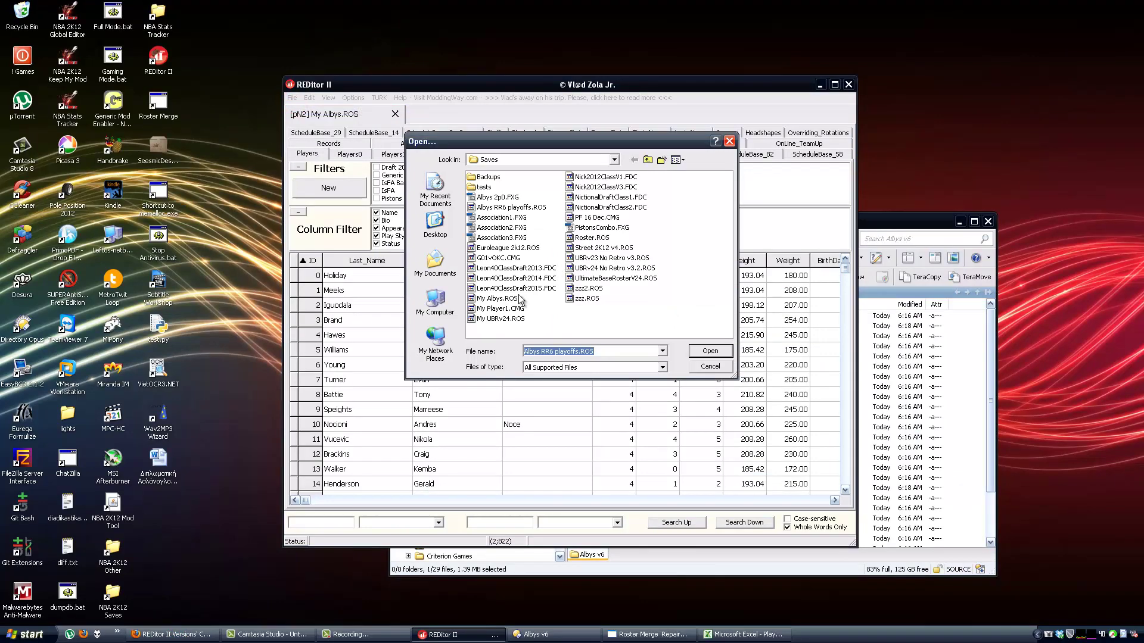
double_click(613, 189)
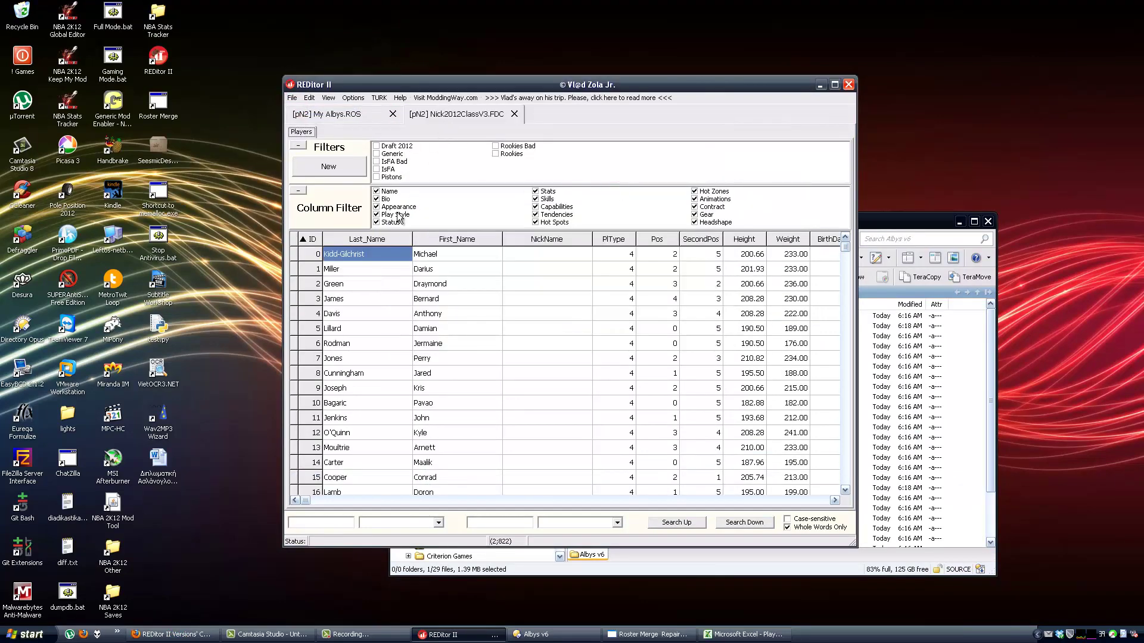
Export the whole draft class file as CSV to a new folder named Nick 2012 Rookies inside !testcsv.
left_click(292, 98)
left_click(328, 187)
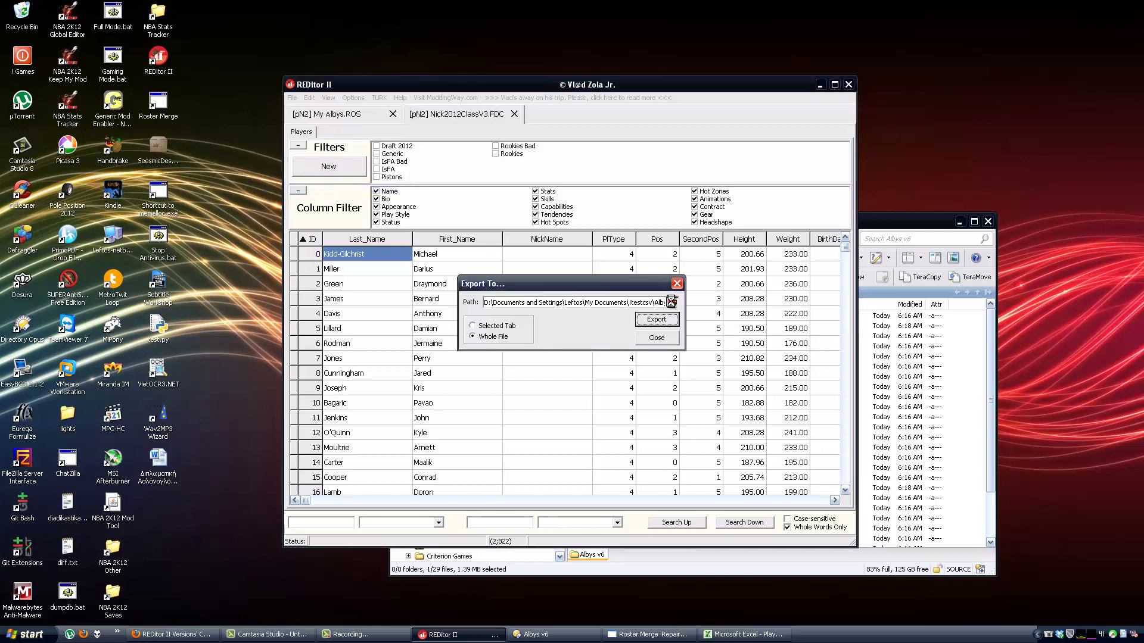
left_click(670, 301)
left_click(476, 260)
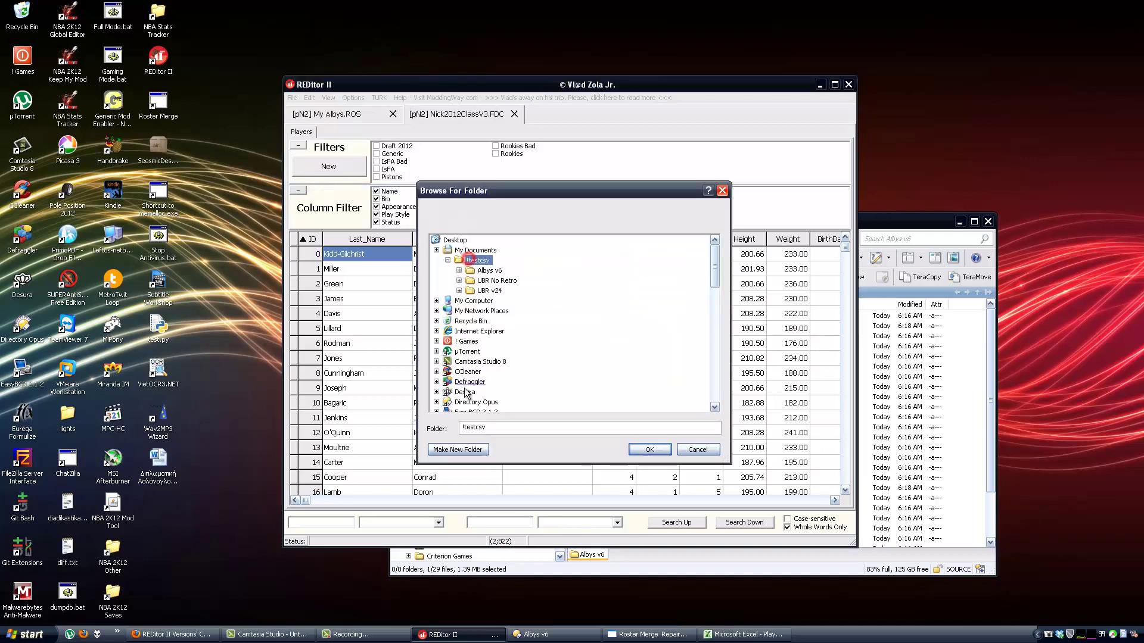
left_click(451, 449)
type("Nick 20")
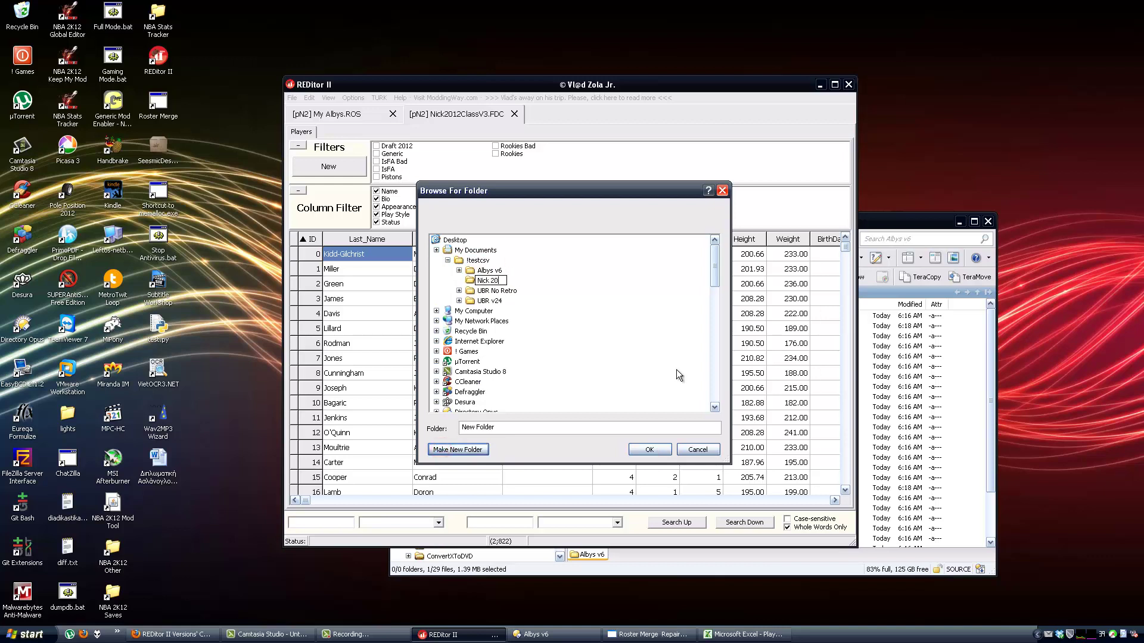
type("12 Rookies")
key("Return")
left_click(654, 447)
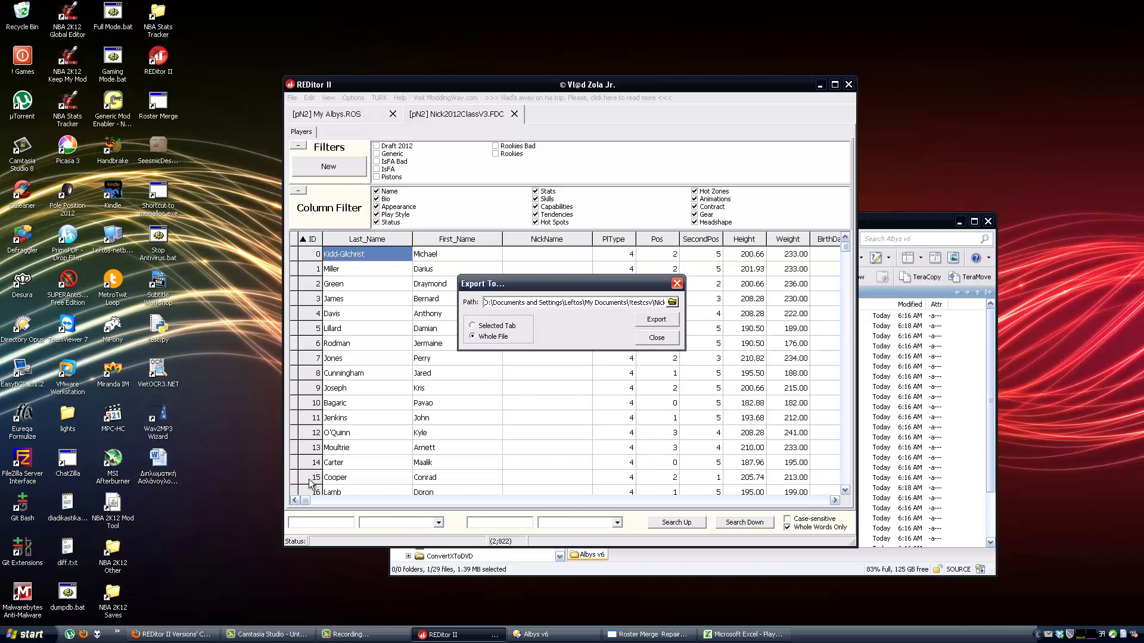
left_click(662, 322)
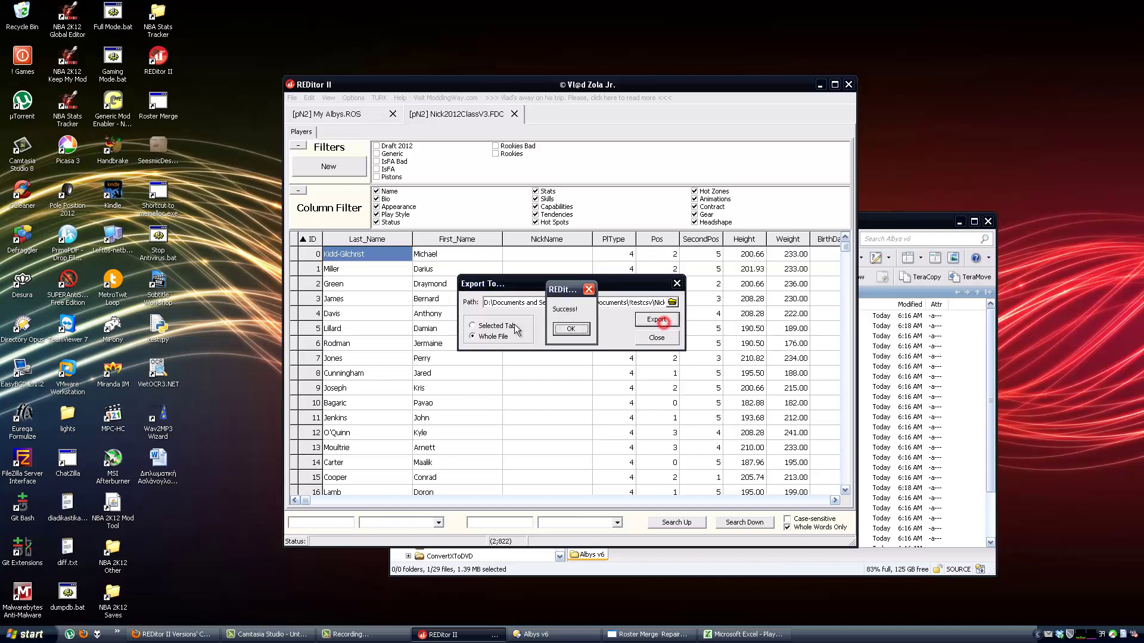
left_click(563, 330)
left_click(639, 337)
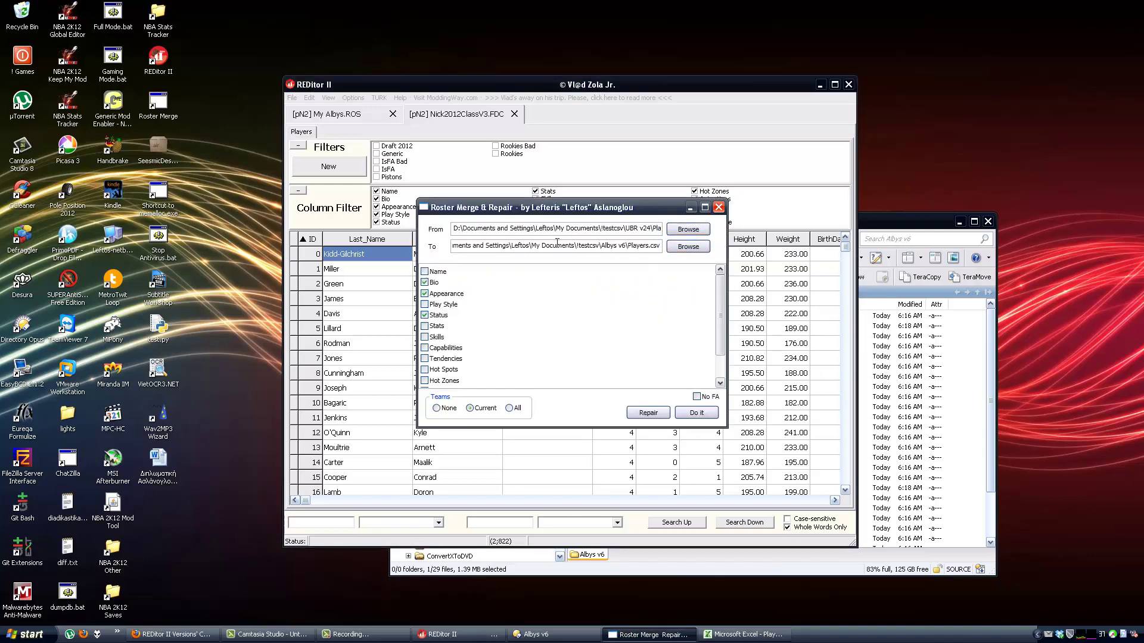
Set the merge's source in Roster Merge & Repair to Players.csv in the Nick 2012 Rookies folder.
left_click(688, 246)
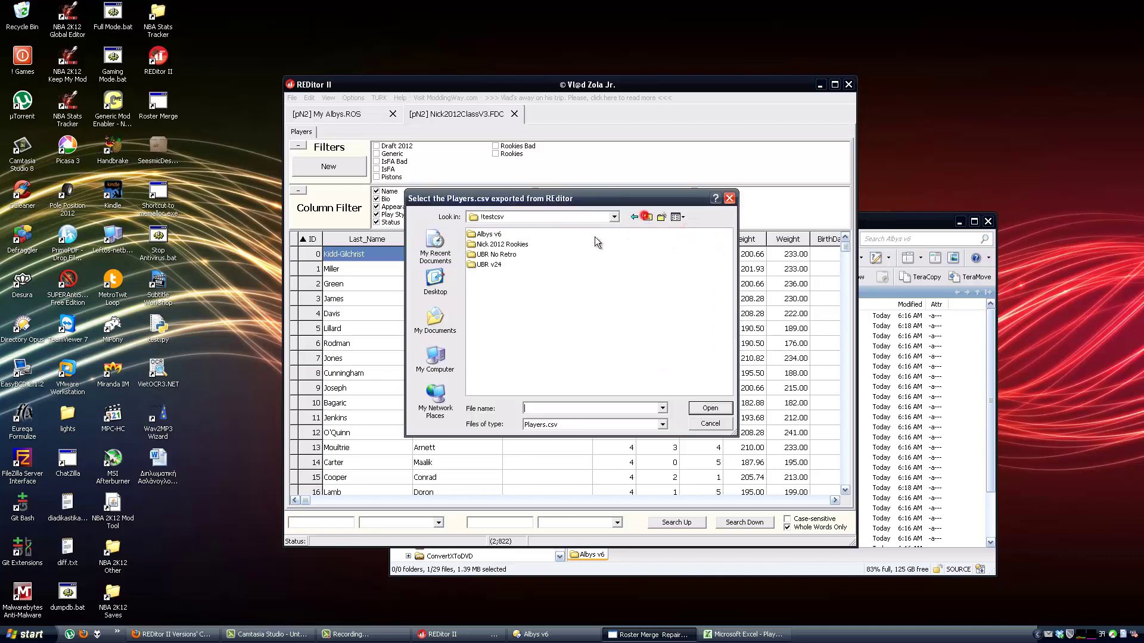
double_click(505, 245)
double_click(482, 238)
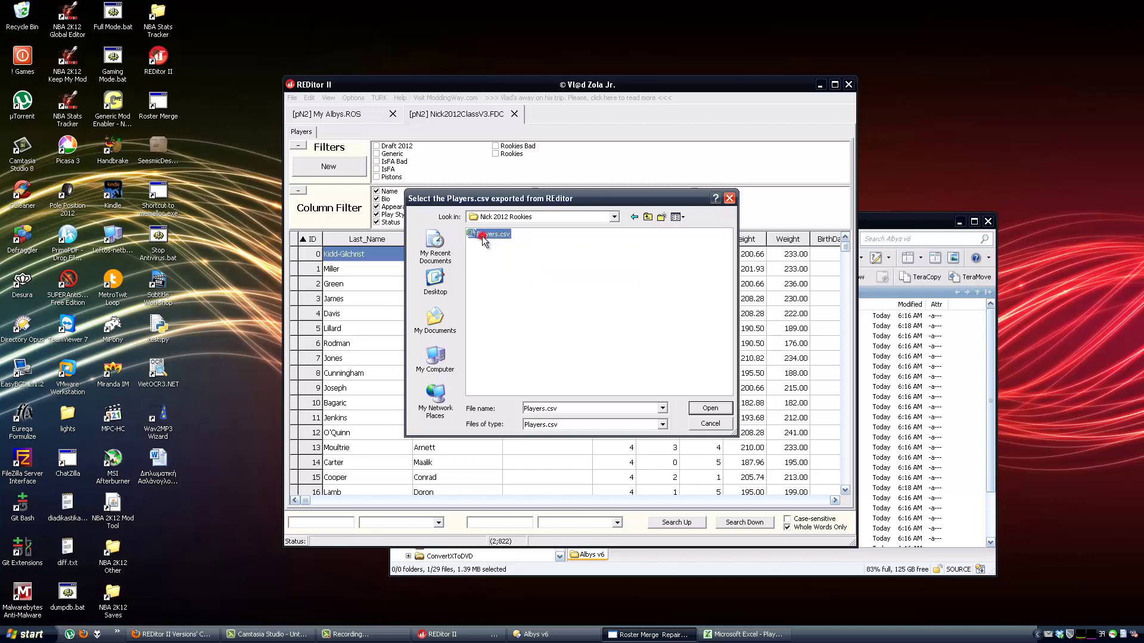
Exclude Appearance and Status from the merge, and include Bio, Play Style, Stats, Skills, Capabilities, Tendencies, Hot Spots and Hot Zones.
left_click(426, 282)
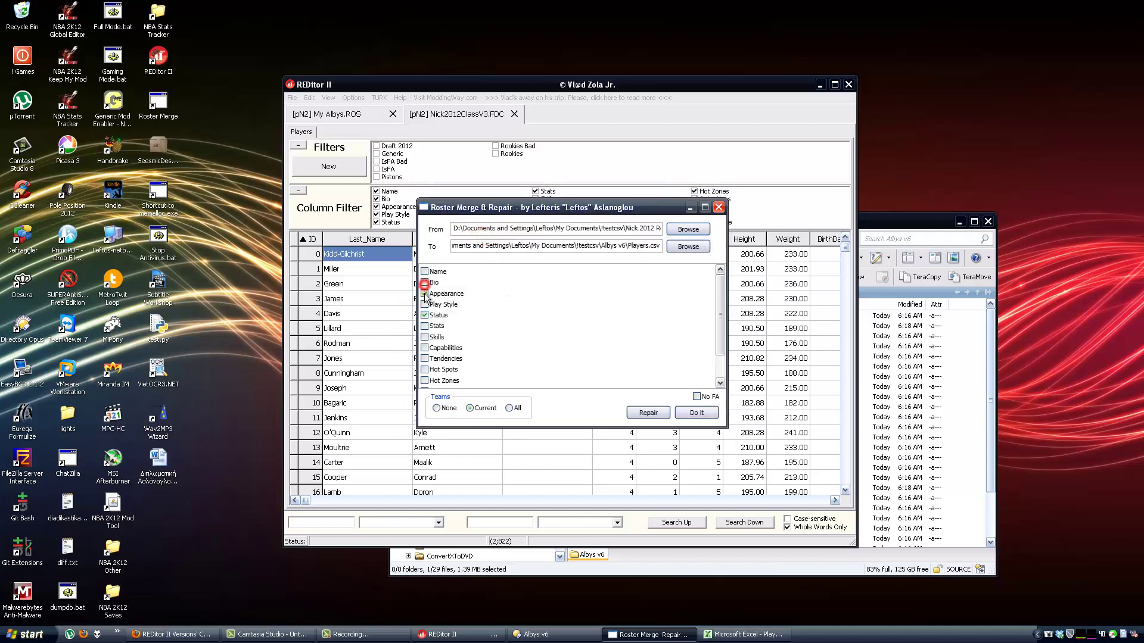
left_click(428, 292)
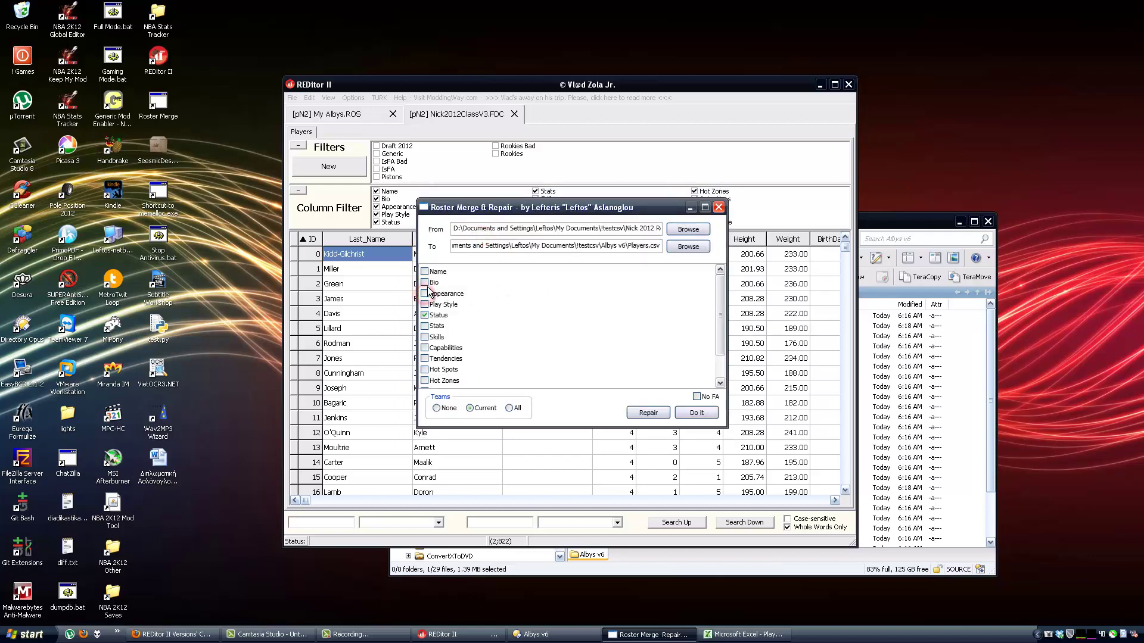
left_click(425, 283)
left_click(425, 305)
left_click(425, 315)
left_click(425, 326)
left_click(424, 337)
left_click(425, 347)
left_click(424, 359)
left_click(425, 369)
left_click(425, 381)
Exclude Stats and Contract from the merge, include Animations and Gear, and review the whole category selection.
scroll(484, 351, "down", 1)
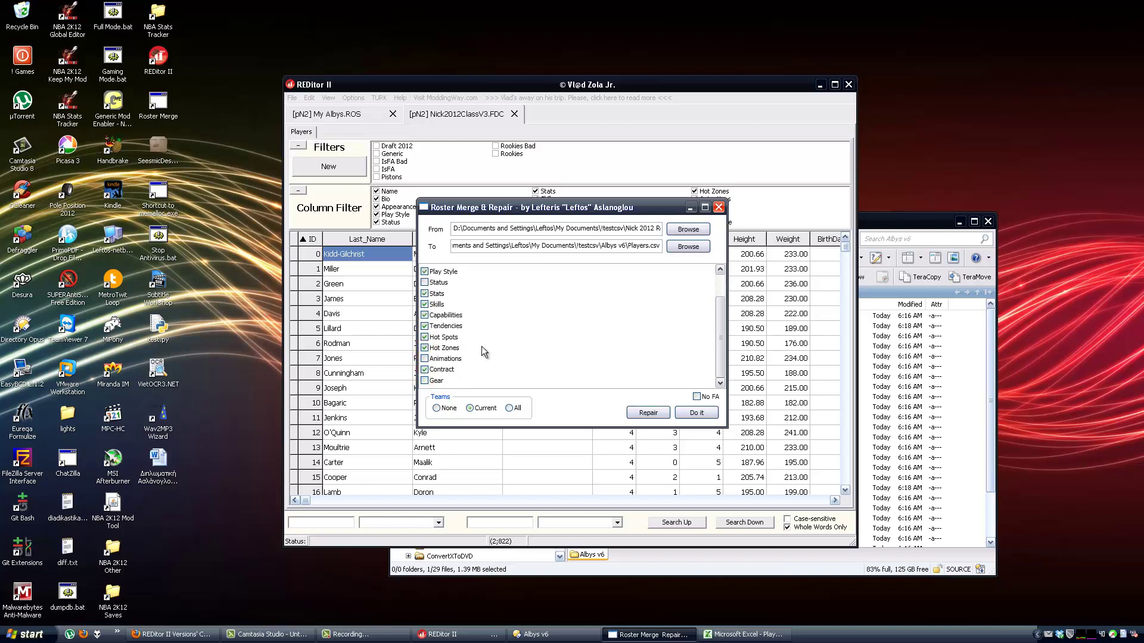
left_click(424, 369)
left_click(425, 380)
scroll(485, 344, "up", 1)
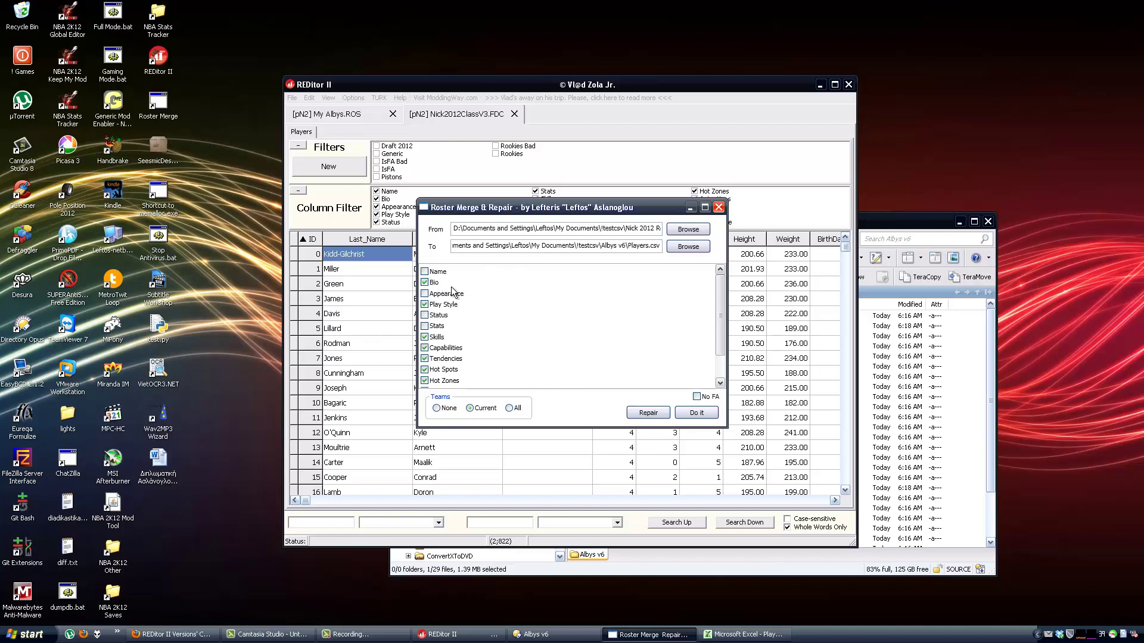
scroll(464, 325, "down", 1)
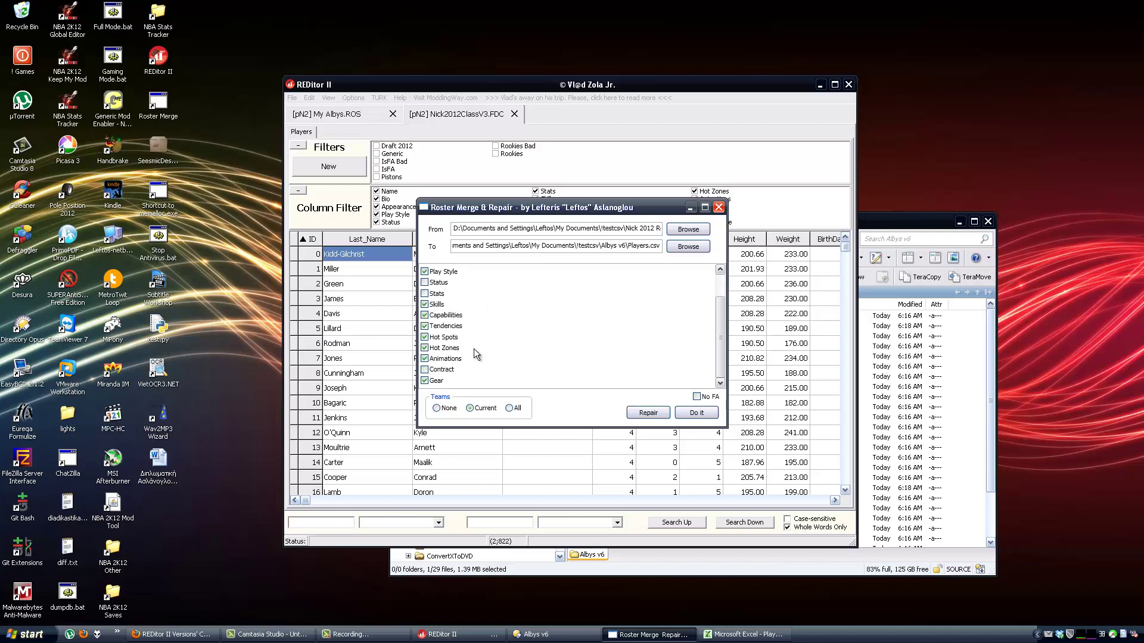
scroll(623, 321, "up", 1)
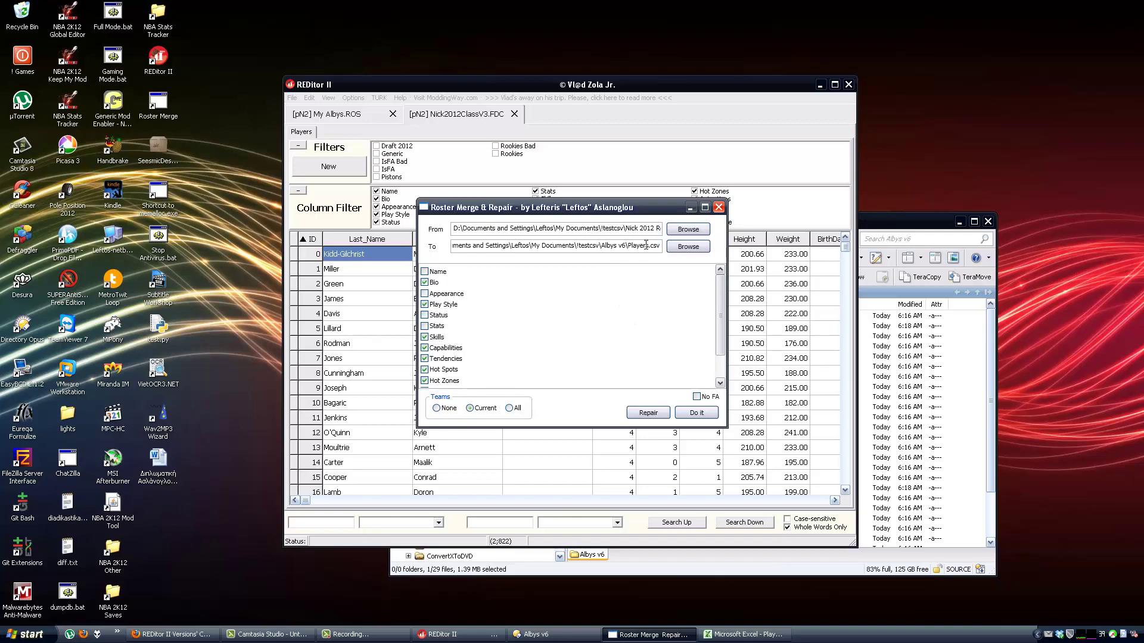
scroll(560, 321, "down", 1)
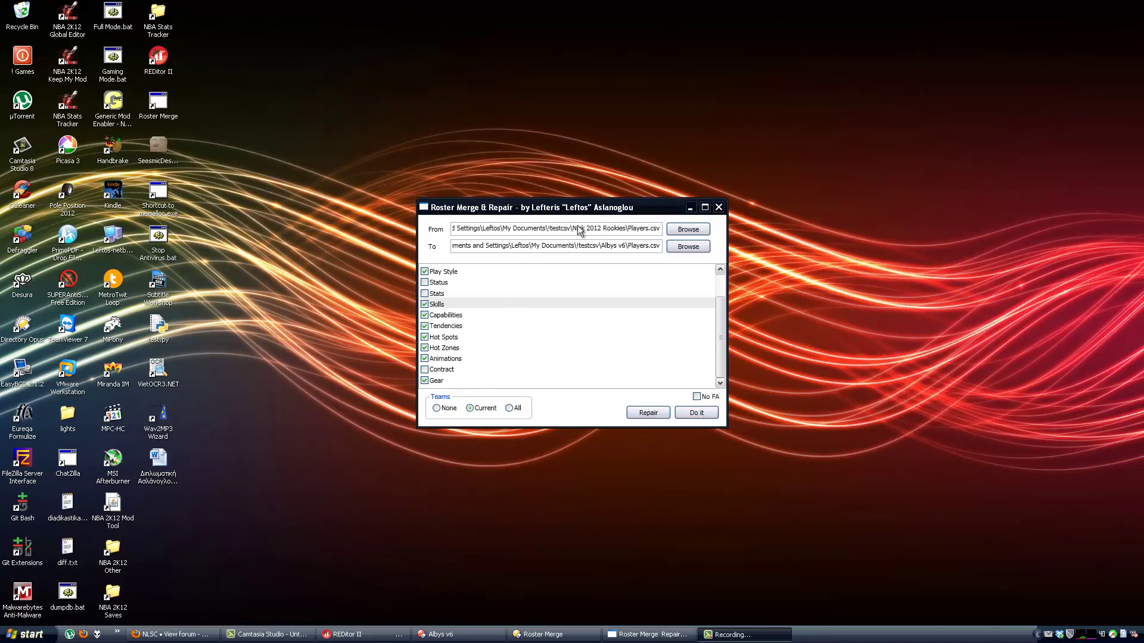
Set the Teams option to None and run the merge from the Nick 2012 Rookies into Albys v6.
left_click(444, 410)
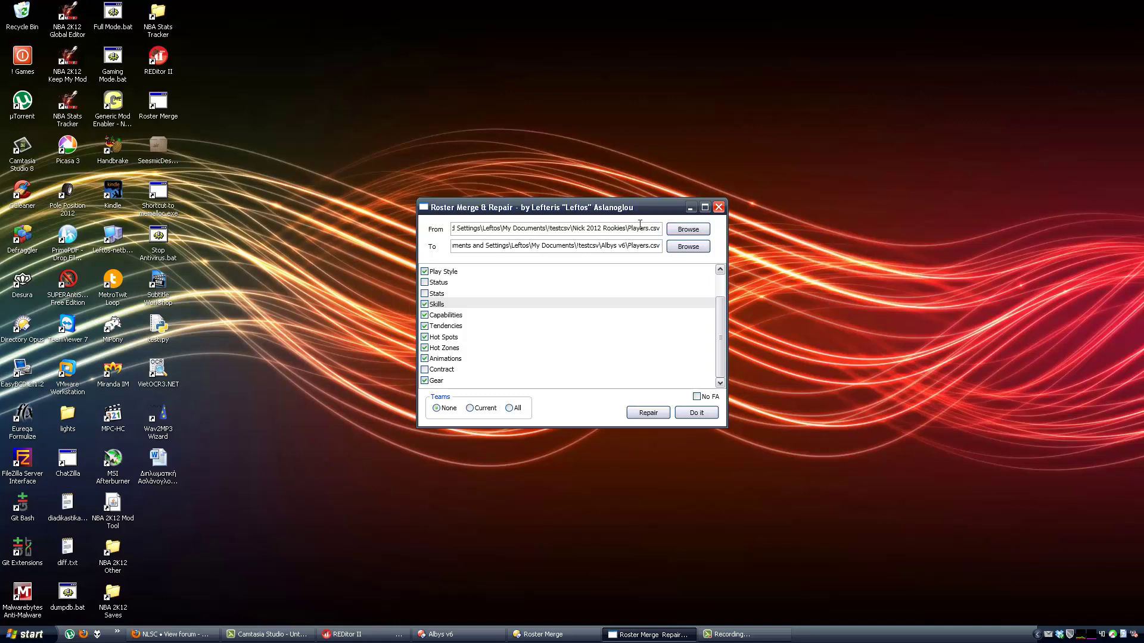
left_click(687, 413)
left_click(573, 347)
Run the Erase Rookie Stats repair on the Albys v6 players file and close Roster Merge & Repair.
scroll(578, 339, "up", 2)
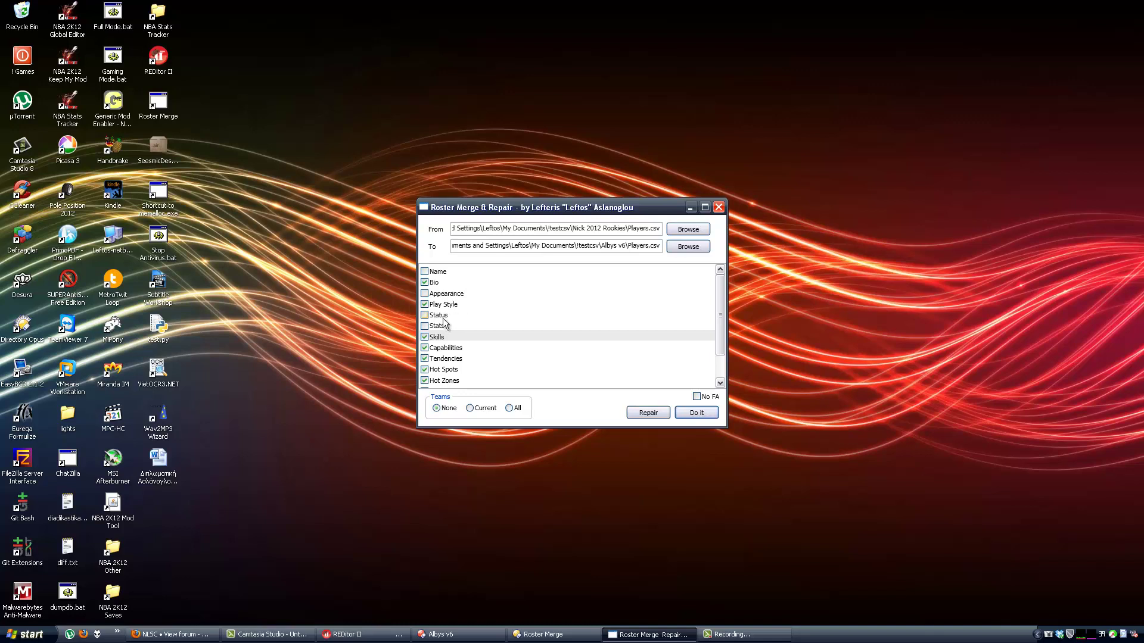
left_click(645, 410)
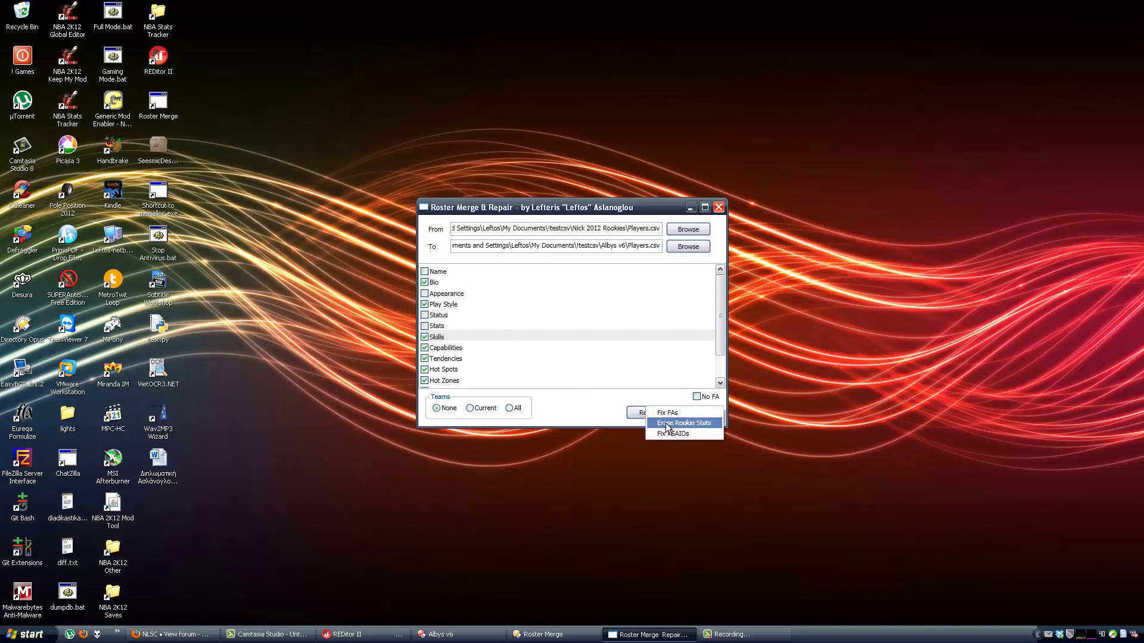
left_click(666, 423)
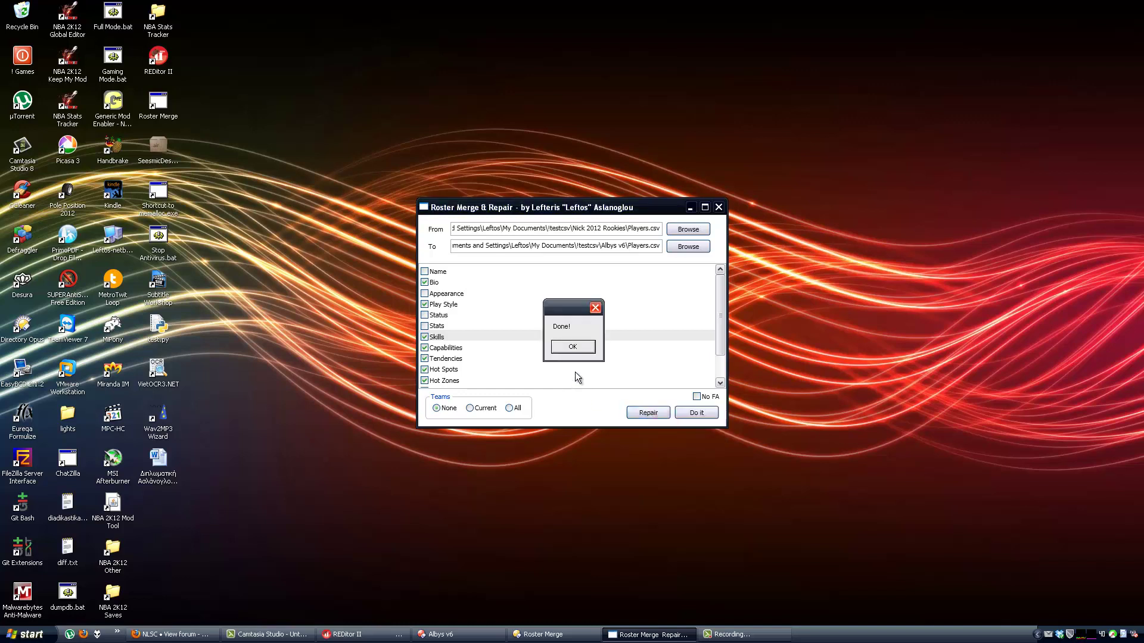
left_click(569, 344)
scroll(656, 284, "down", 1)
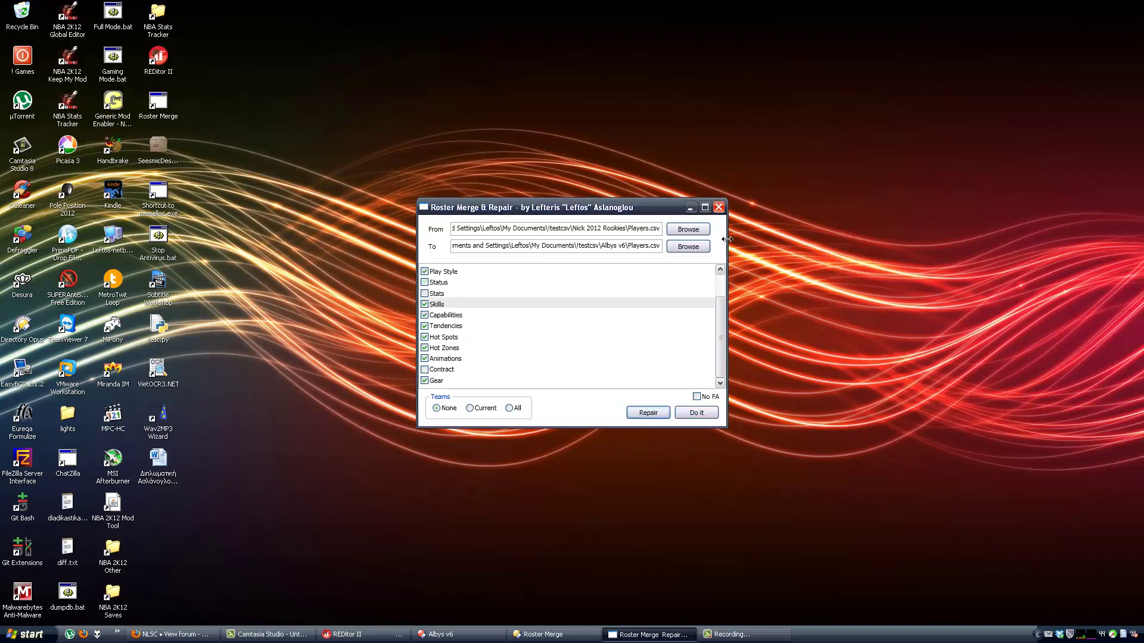
left_click(719, 207)
In REDitor II, close Nick2012ClassV3.FDC and import the Albys v6 CSV folder into My Albys.ROS as a whole file.
left_click(372, 637)
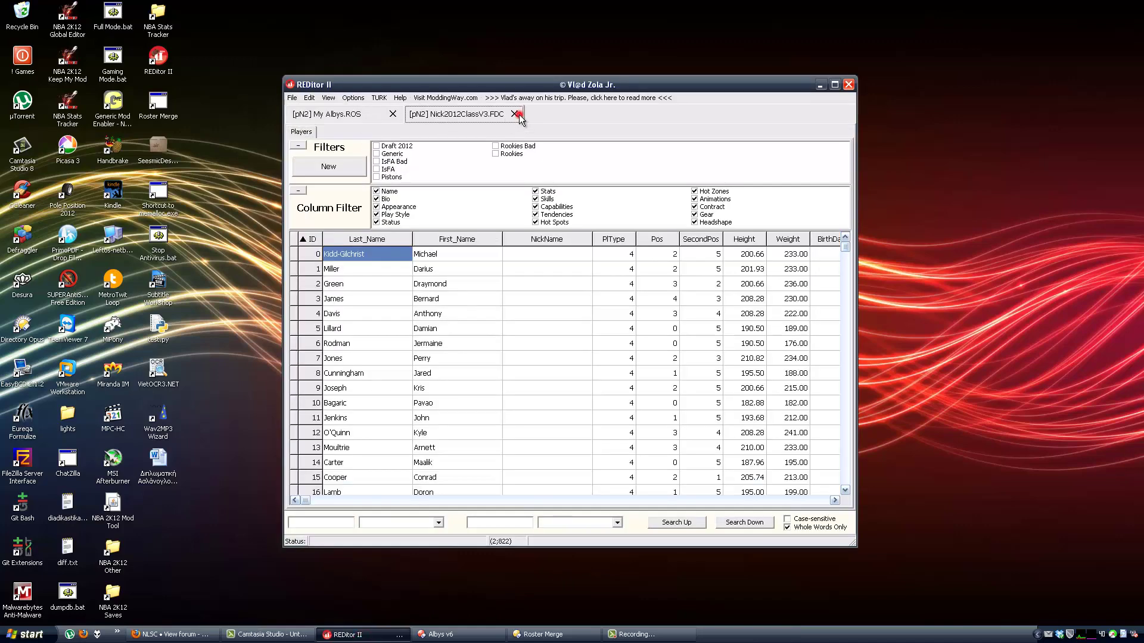
left_click(513, 113)
left_click(292, 98)
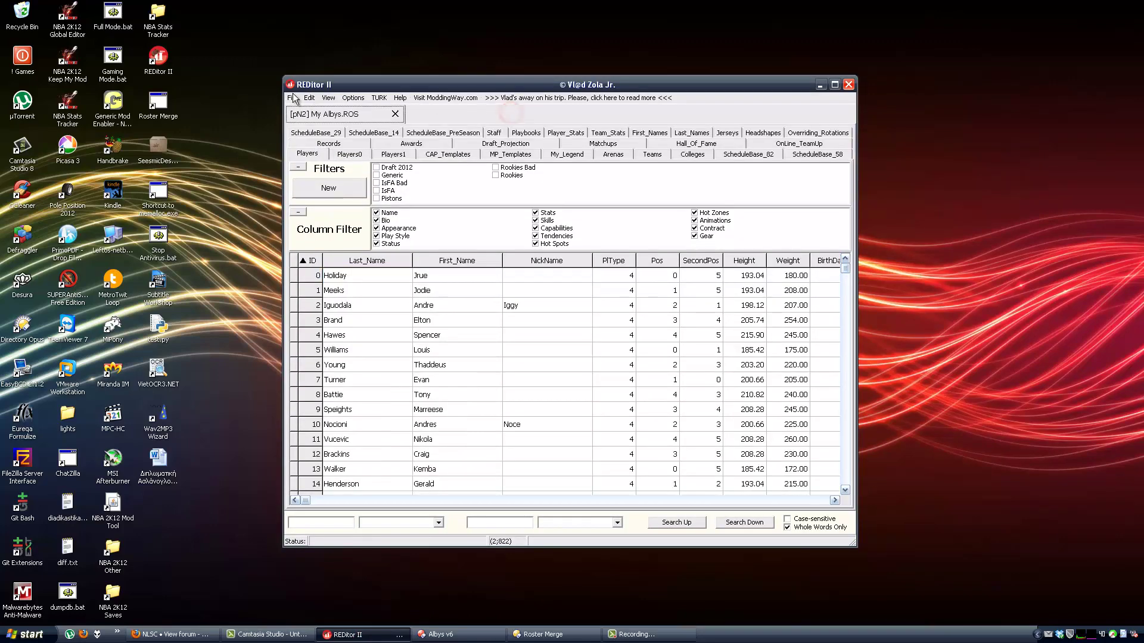
left_click(322, 194)
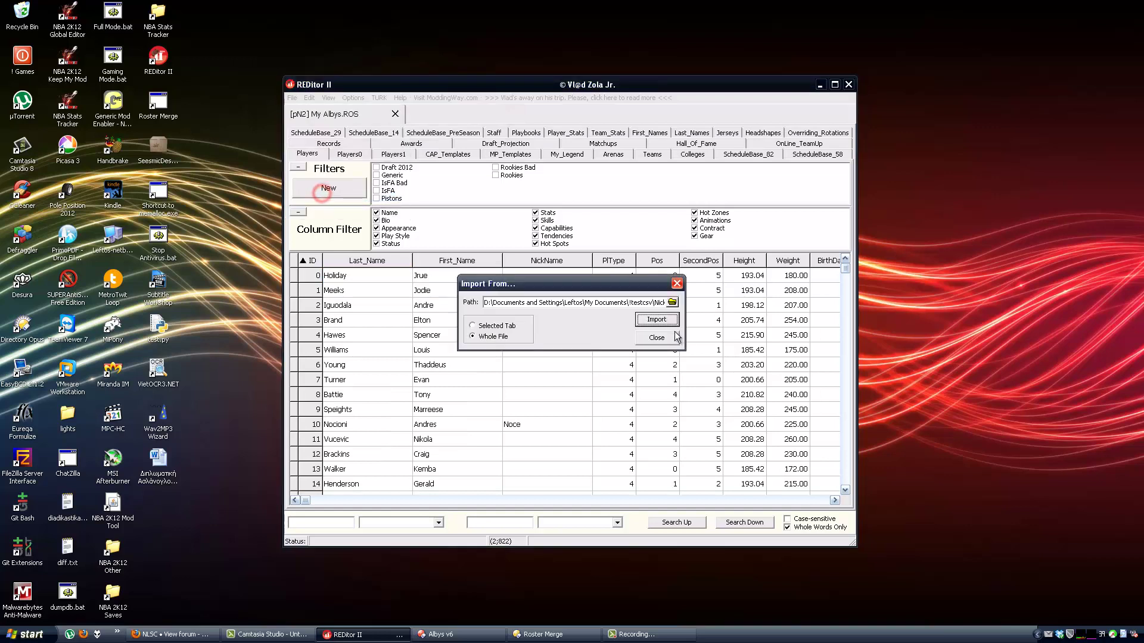
left_click(672, 302)
double_click(482, 270)
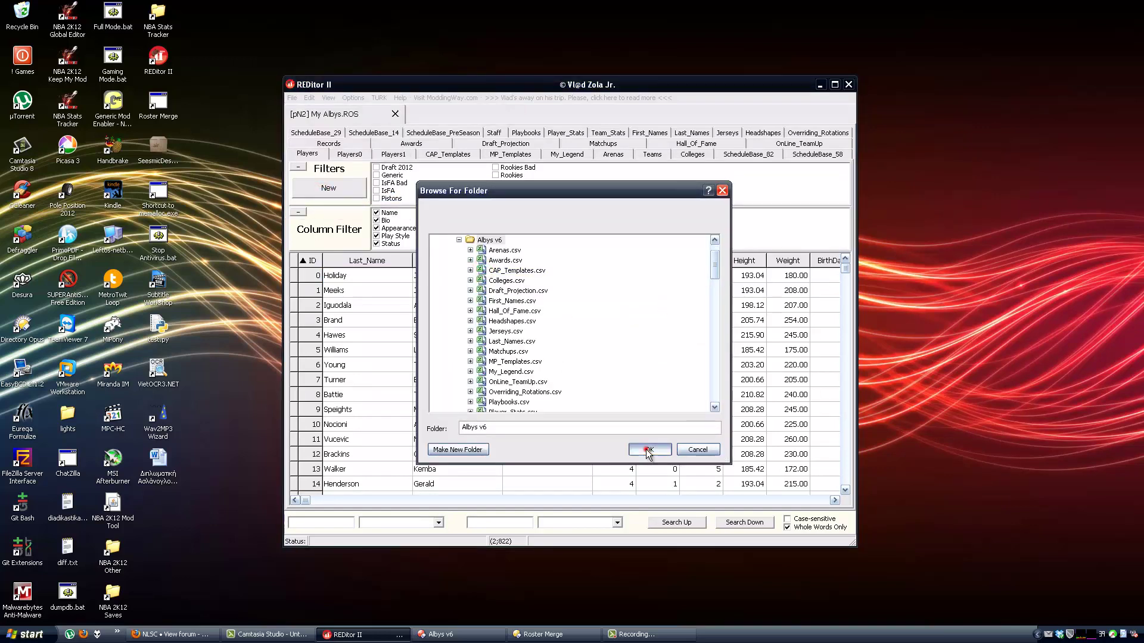
left_click(649, 449)
left_click(656, 320)
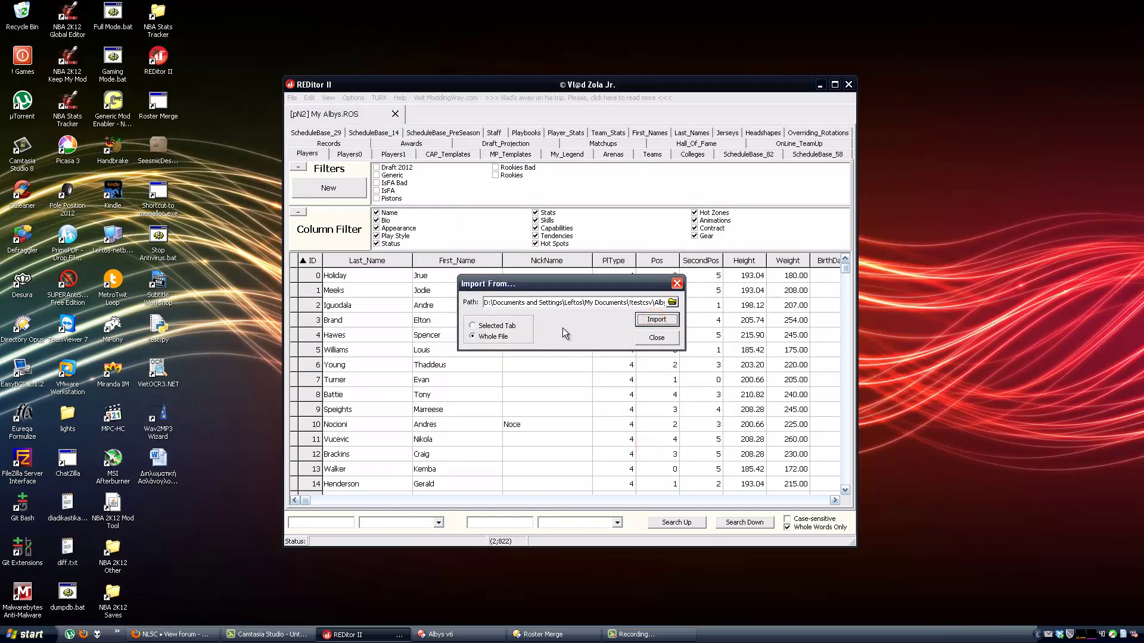
left_click(566, 327)
left_click(648, 340)
Save My Albys.ROS and close REDitor II.
left_click(293, 96)
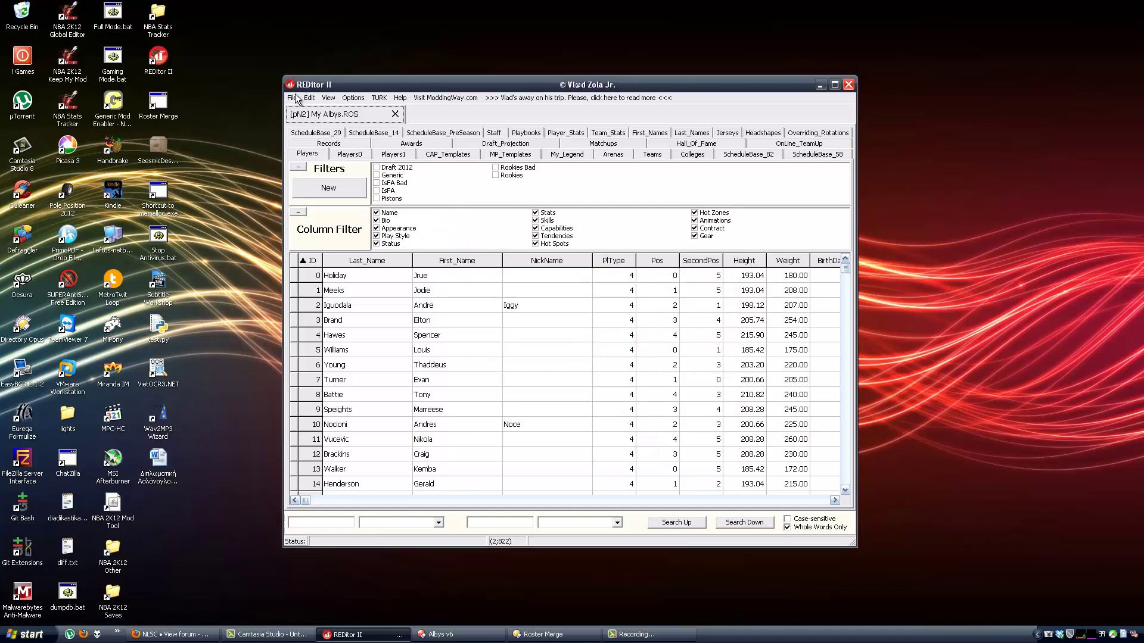
left_click(294, 119)
left_click(846, 87)
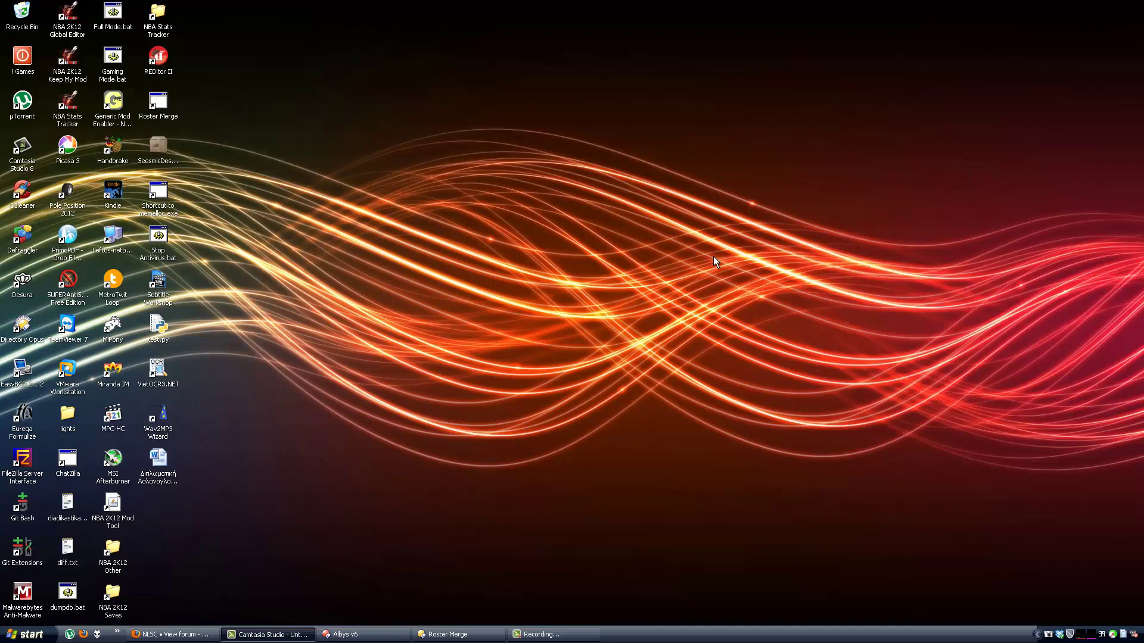
Switch to Firefox and look through the NBA 2K12 Releases & Previews topics on the NLSC forum for the roster tools.
left_click(191, 634)
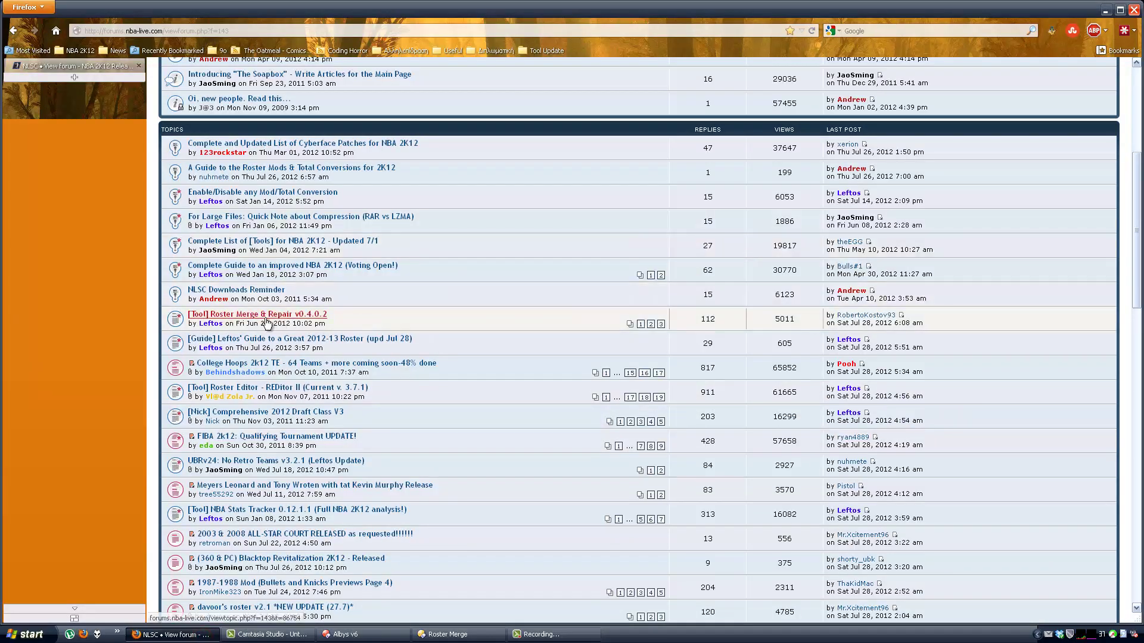
scroll(336, 239, "up", 5)
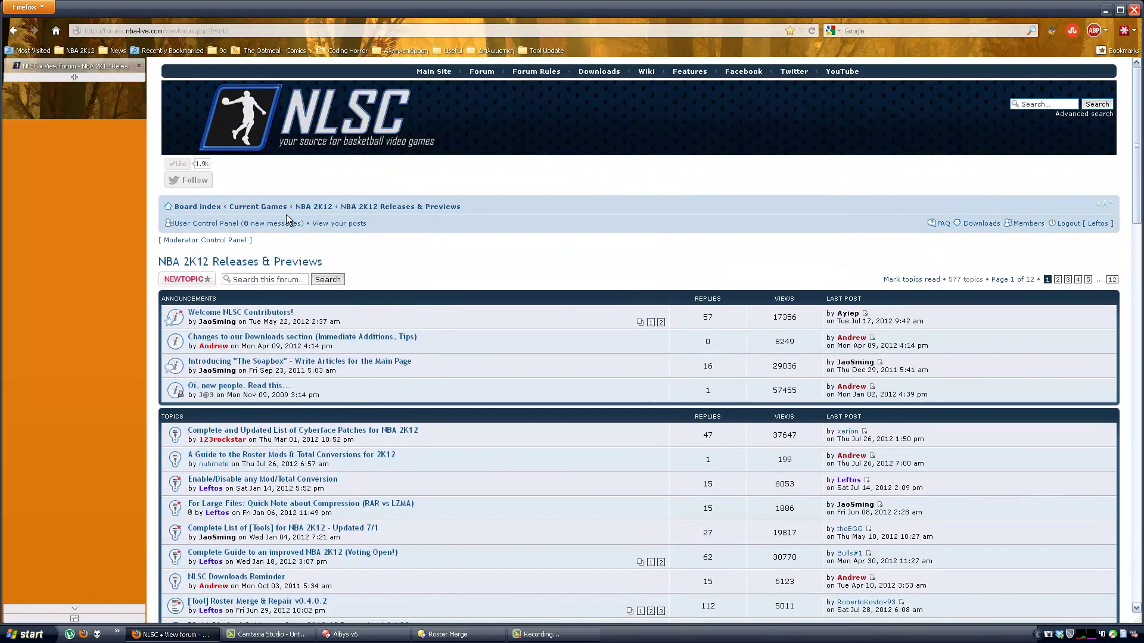
scroll(419, 216, "down", 5)
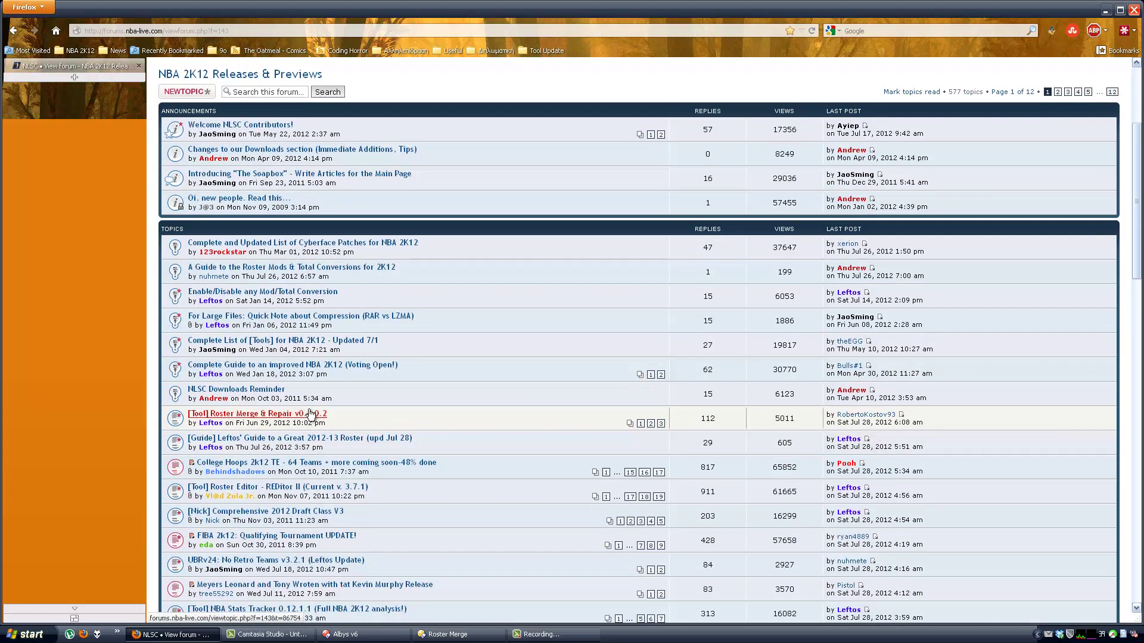
scroll(430, 407, "up", 2)
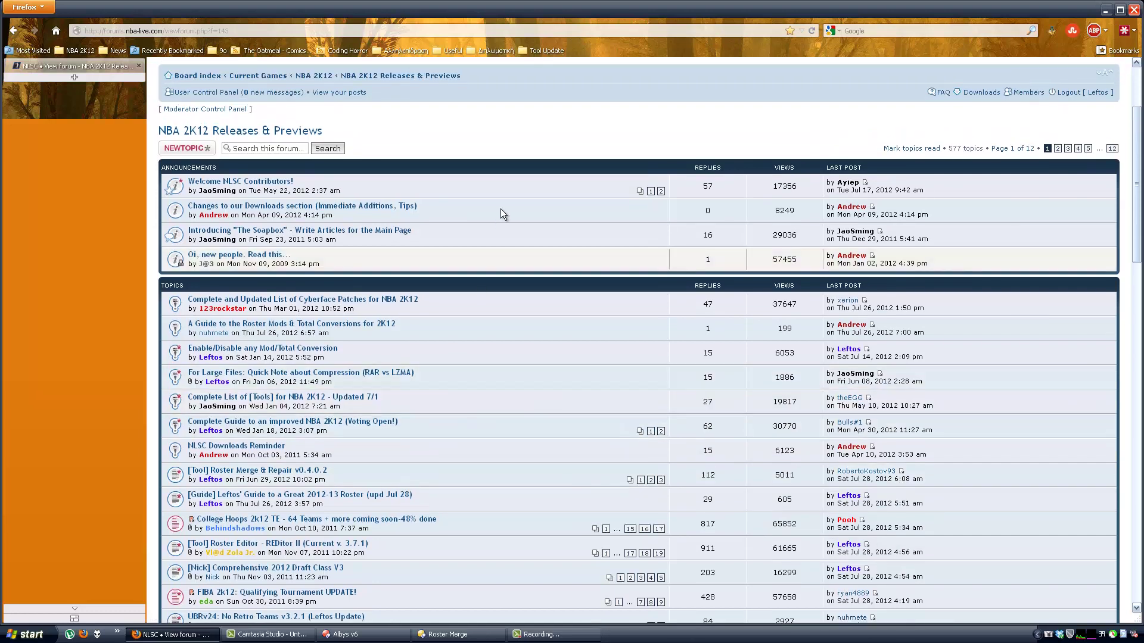